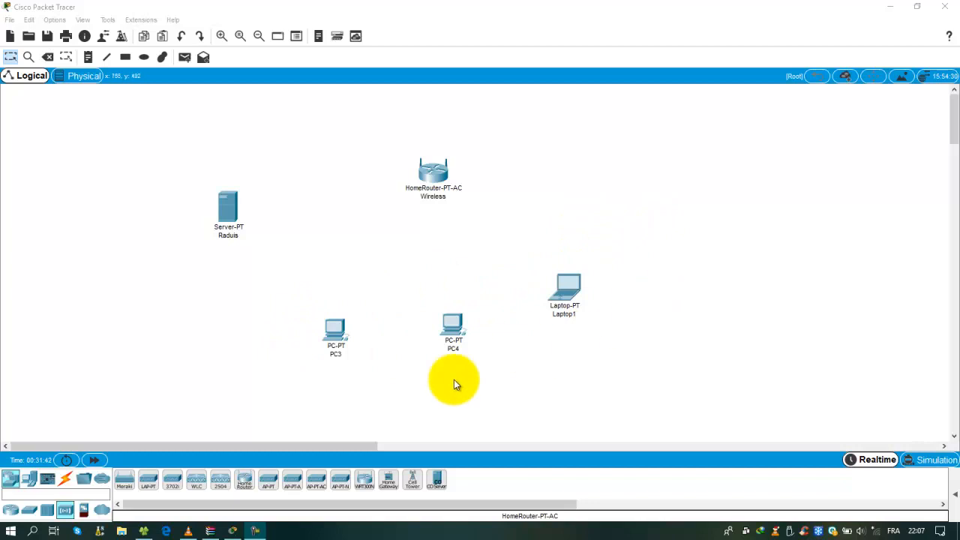
Move PC3 higher on the canvas and nudge the Raduis server slightly up
drag(344, 332, 340, 308)
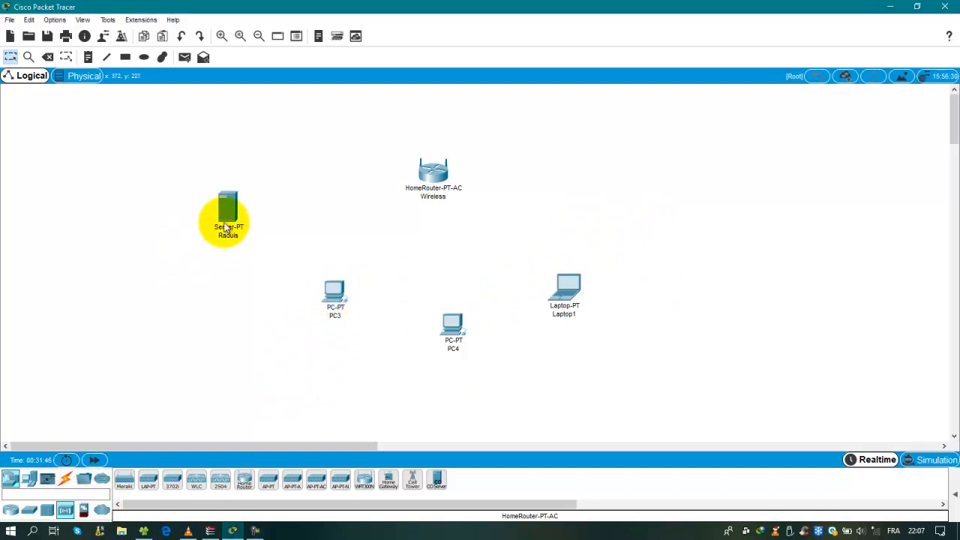
drag(226, 223, 229, 210)
Cable PC3's FastEthernet0 to the router's GigabitEthernet 1 with a copper straight-through cable
click(26, 480)
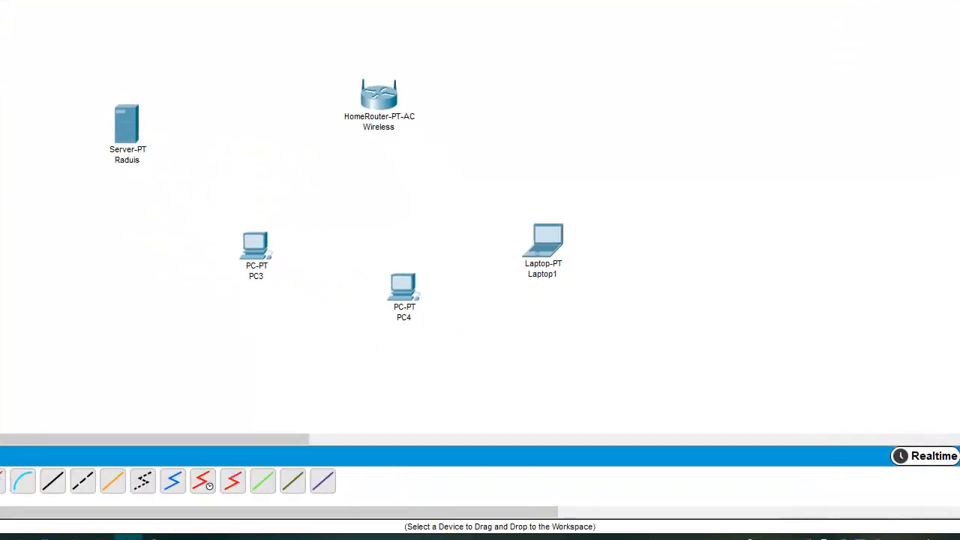
click(53, 481)
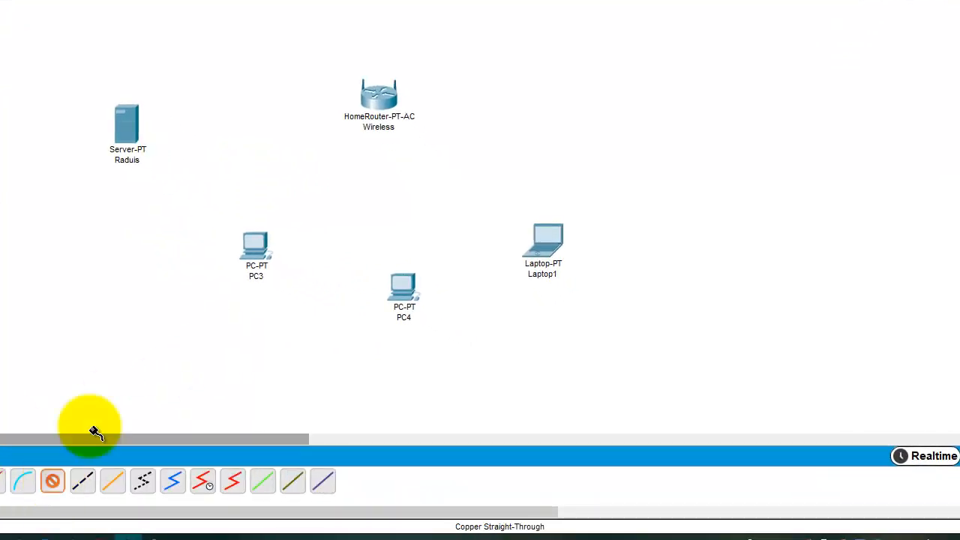
click(255, 245)
click(300, 301)
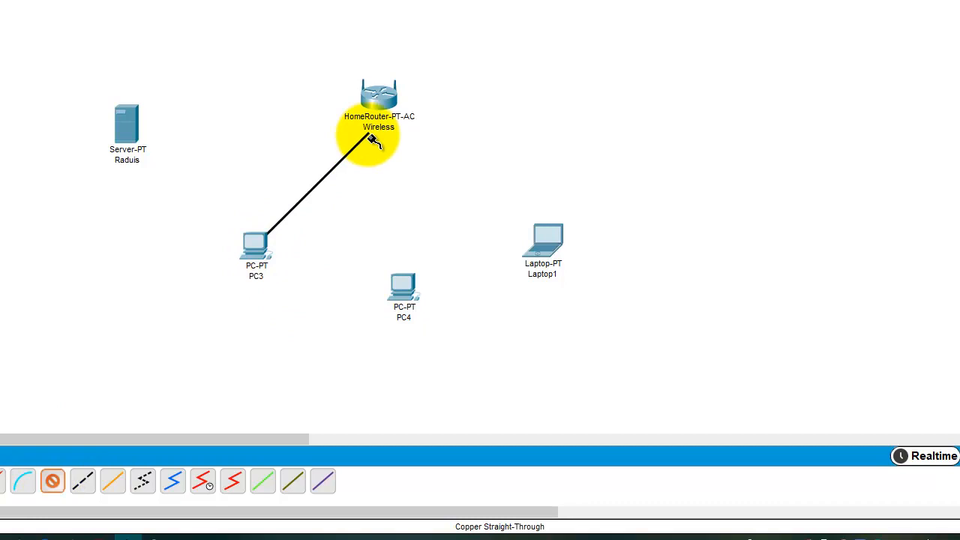
click(376, 97)
click(396, 129)
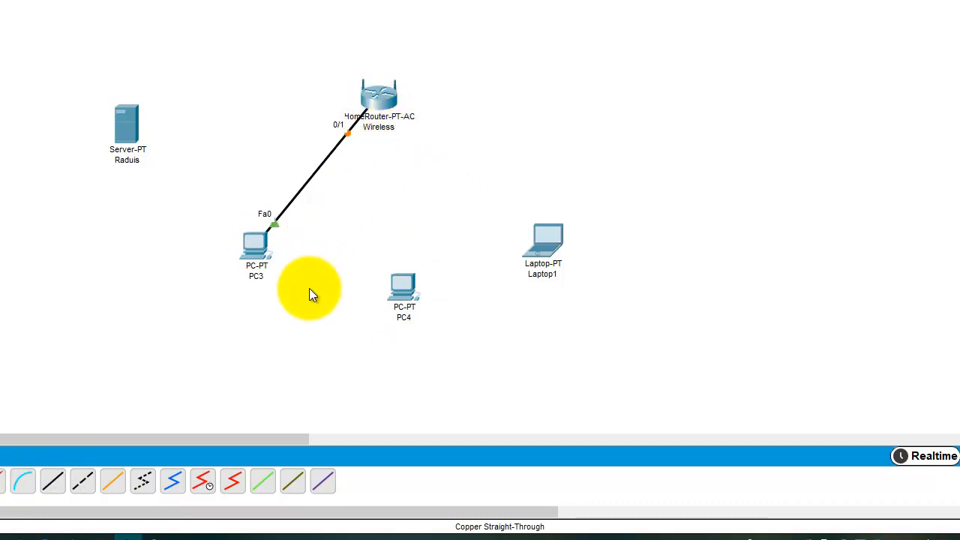
Cable the Raduis server's FastEthernet0 to the router's GigabitEthernet 2 with straight-through copper
click(51, 482)
click(118, 122)
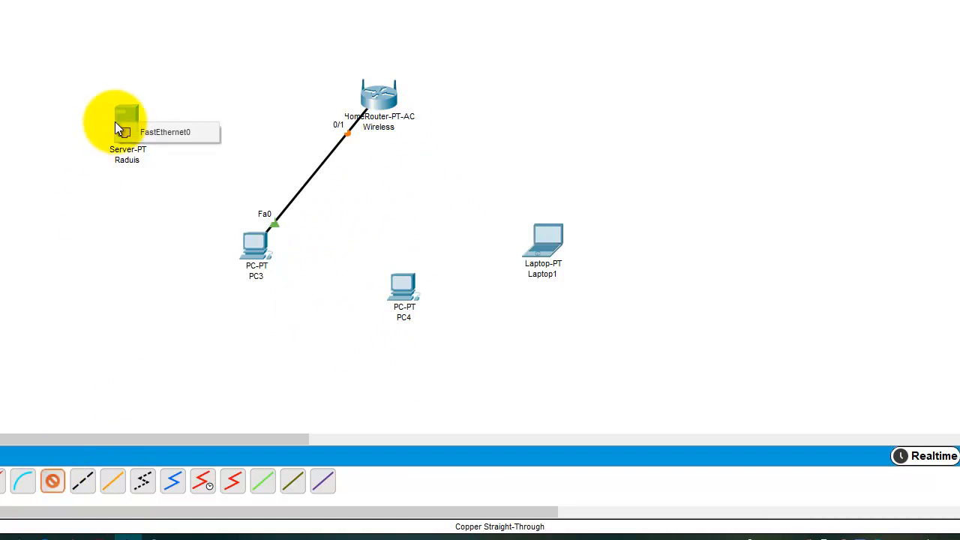
click(157, 132)
click(374, 116)
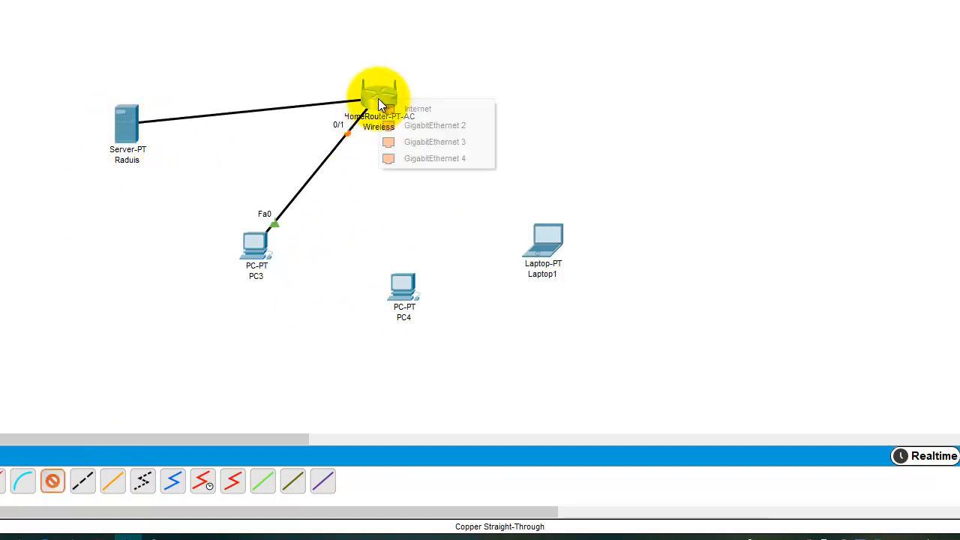
click(412, 122)
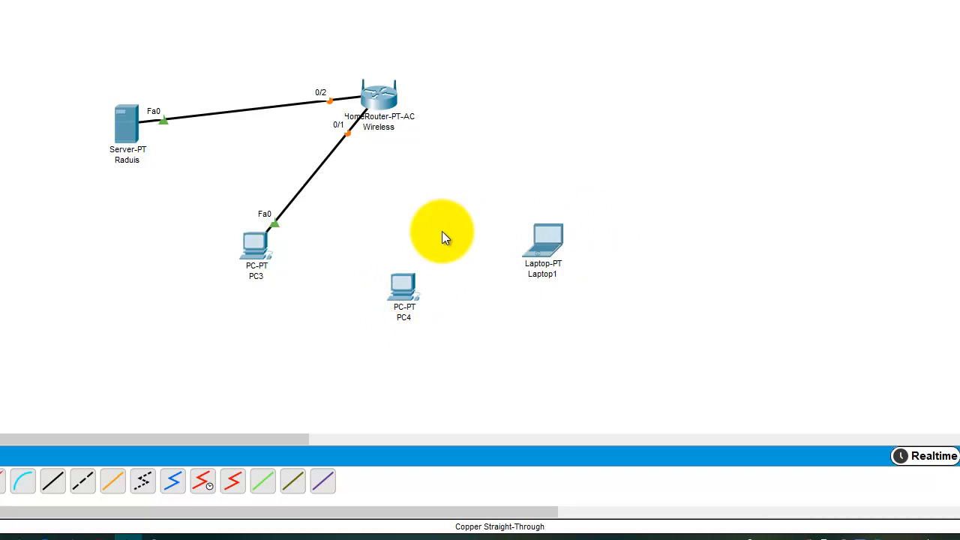
Swap PC4's wired network card for a WMP300N wireless module, then close PC4's window
double_click(403, 288)
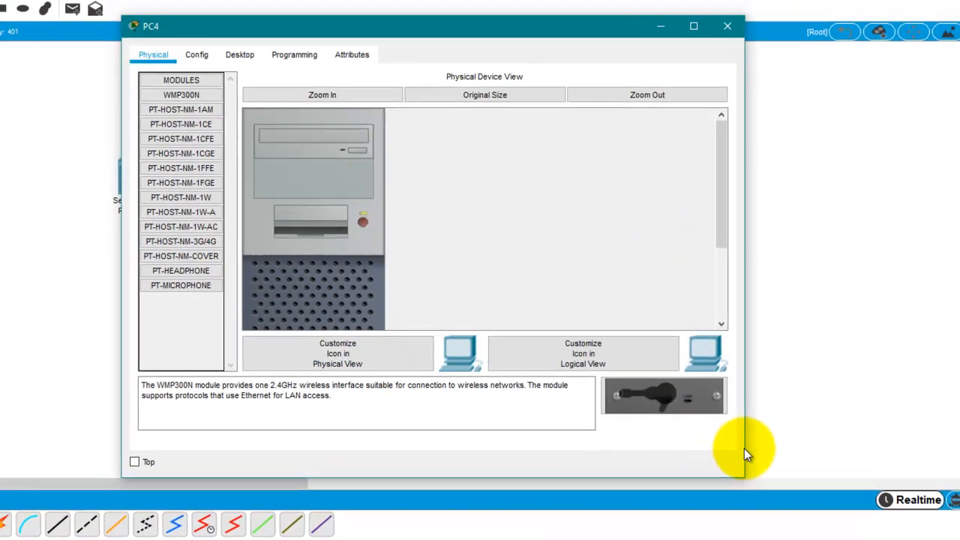
drag(745, 450, 819, 432)
scroll(375, 201, down, 5)
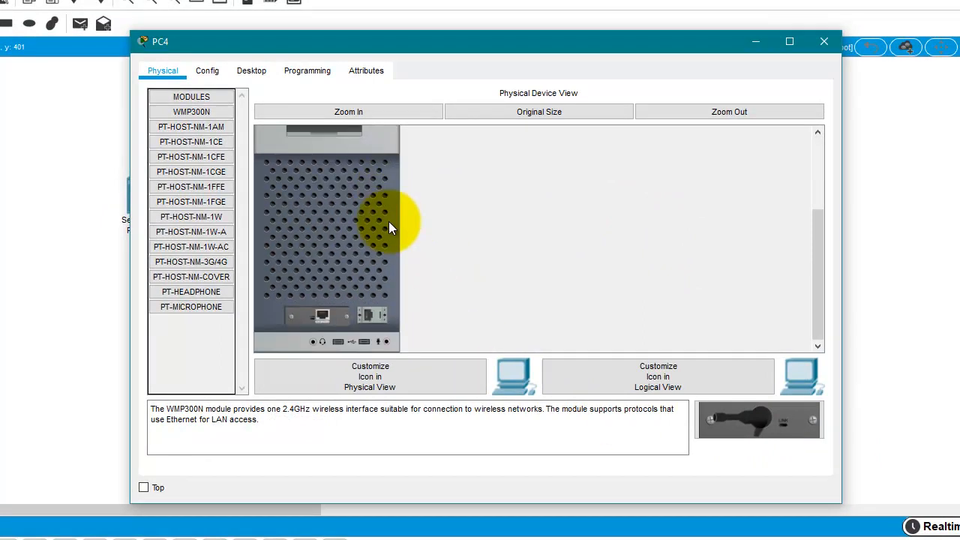
scroll(389, 273, up, 3)
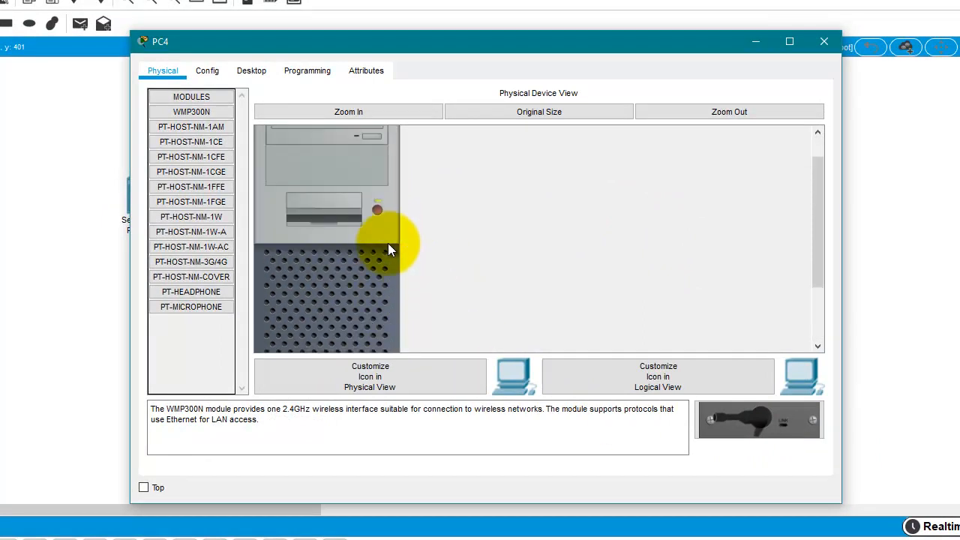
drag(819, 218, 815, 142)
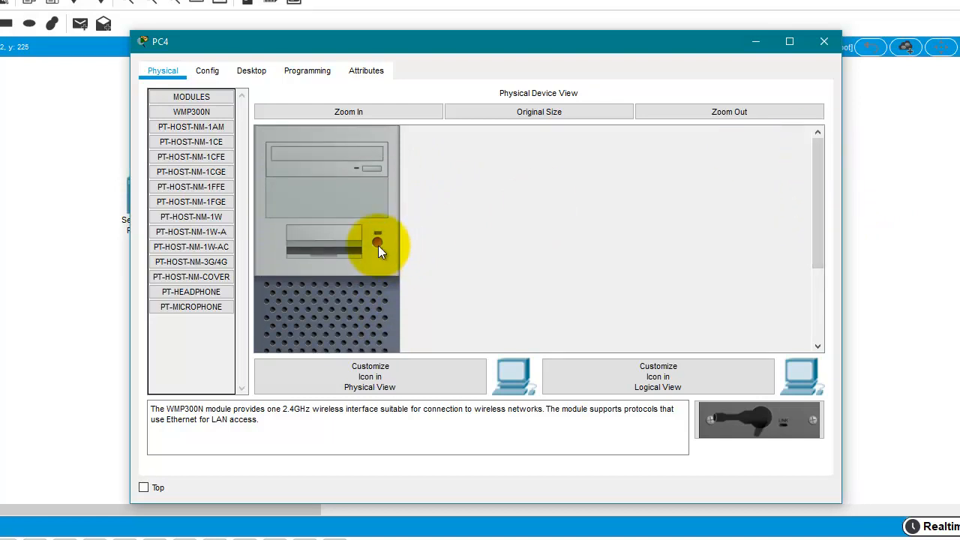
scroll(625, 254, down, 5)
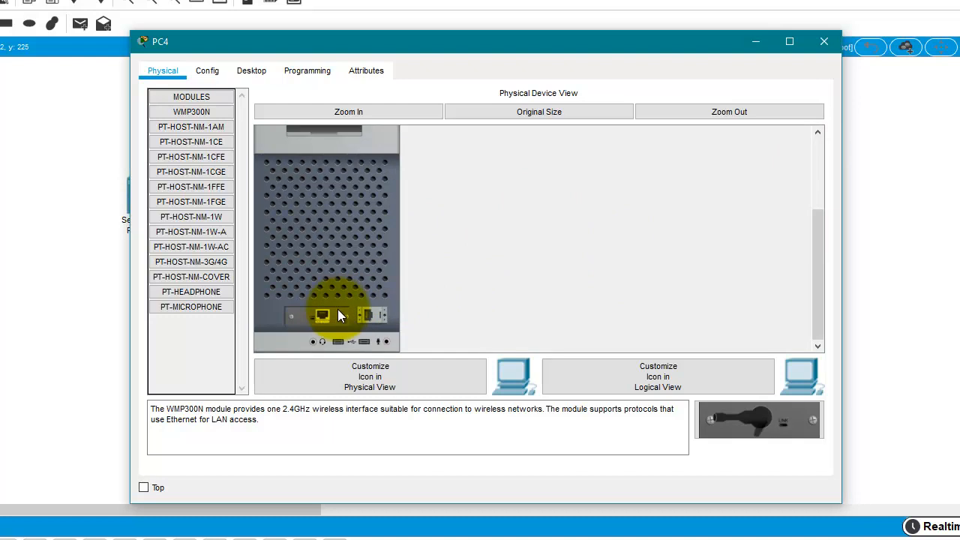
drag(338, 315, 191, 225)
click(185, 114)
drag(185, 113, 318, 317)
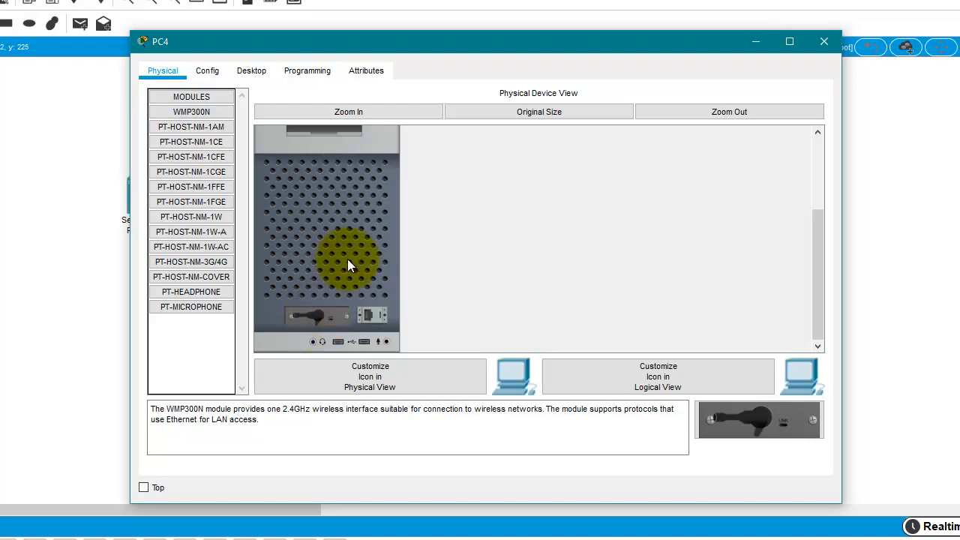
scroll(460, 191, up, 3)
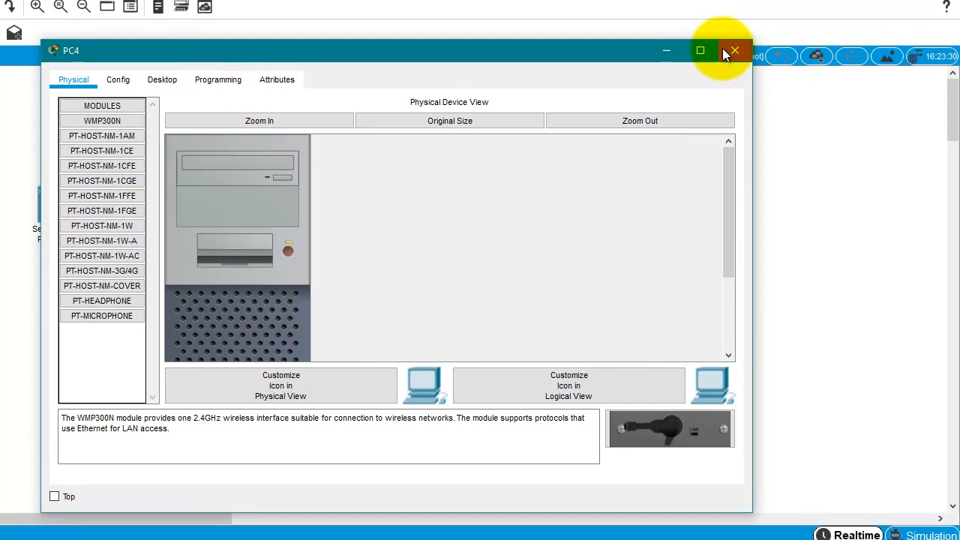
click(823, 41)
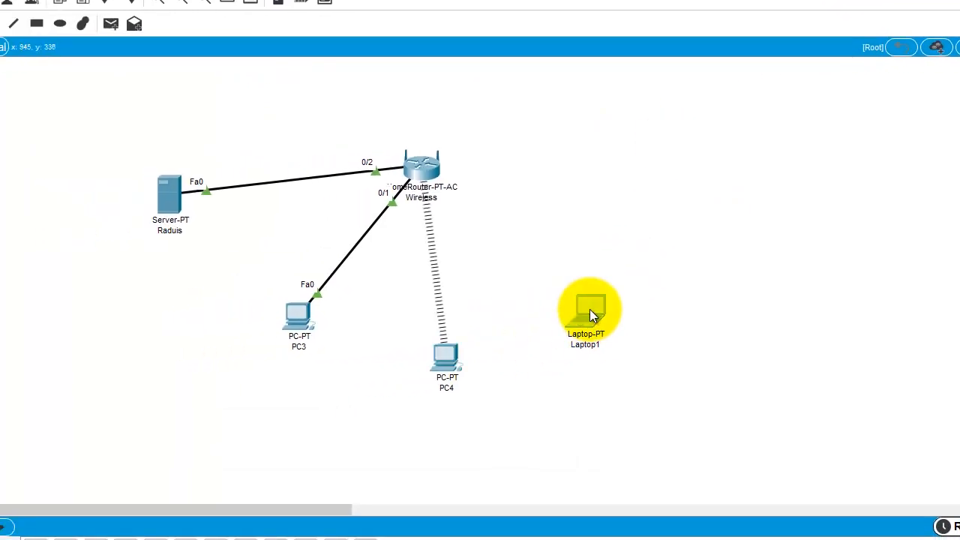
Replace Laptop1's wired module with a WPC300N wireless module and close its window
click(590, 309)
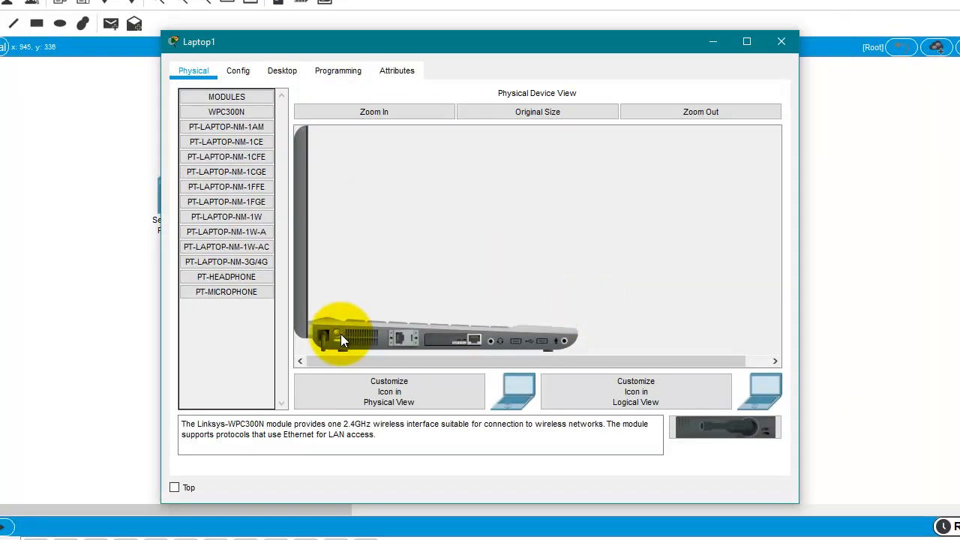
drag(341, 336, 207, 192)
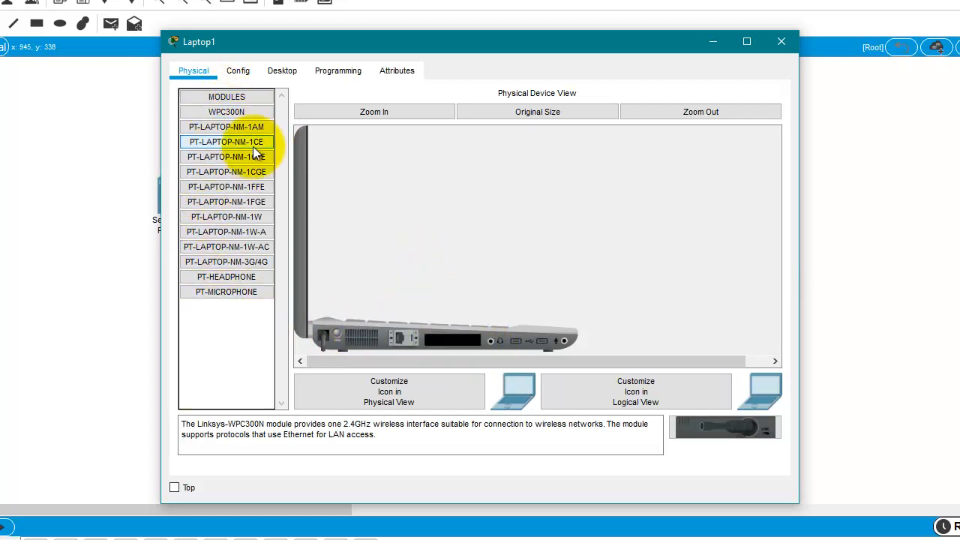
drag(236, 117, 447, 339)
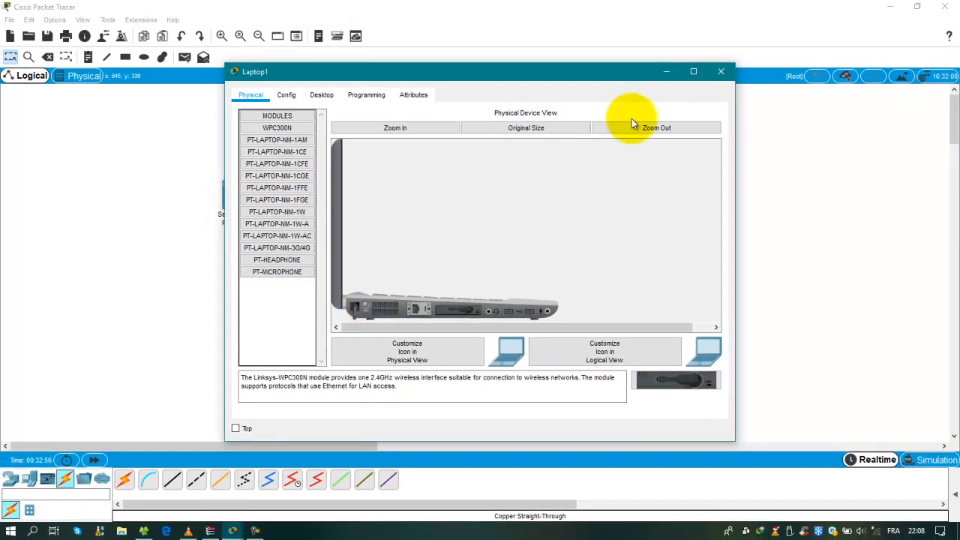
click(721, 71)
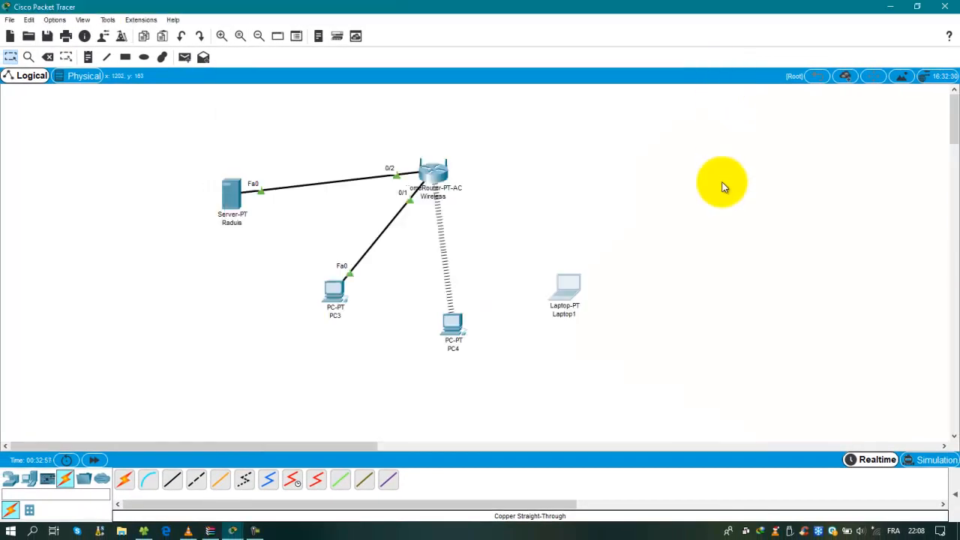
Recheck Laptop1's settings and move PC3 down and left on the canvas
click(568, 283)
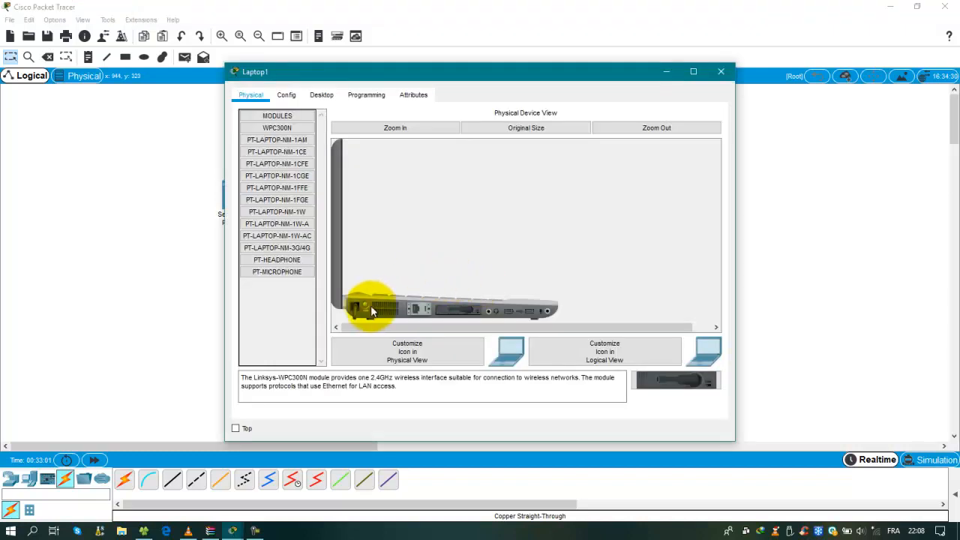
click(722, 72)
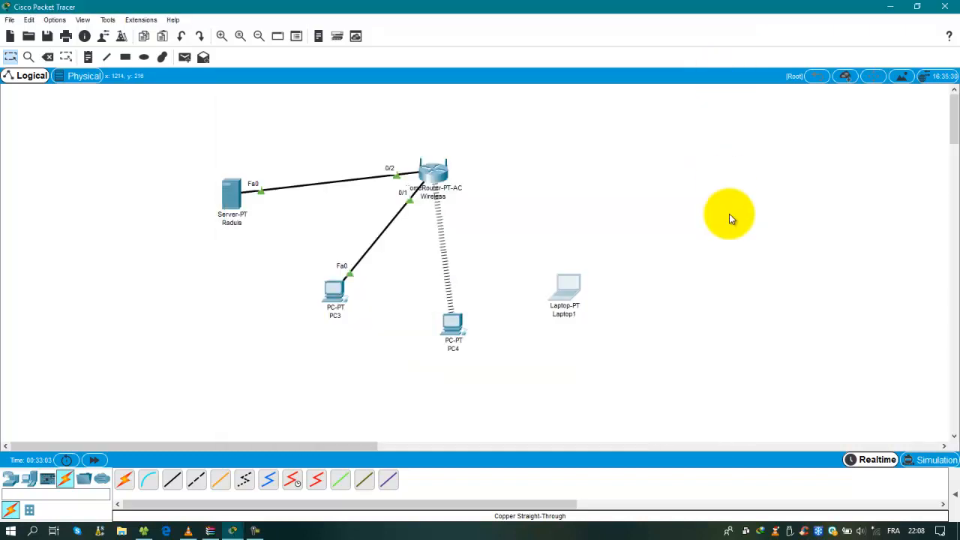
drag(318, 320, 295, 294)
Nudge the Raduis server upward and briefly check its settings window
drag(227, 196, 236, 168)
double_click(236, 168)
click(721, 72)
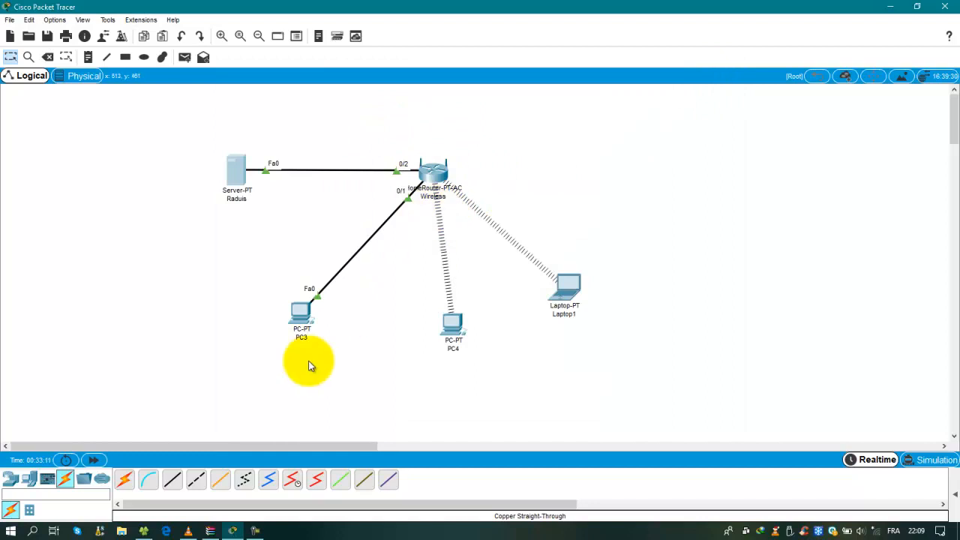
Set PC3's IP configuration to DHCP, obtaining 192.168.0.102
double_click(298, 312)
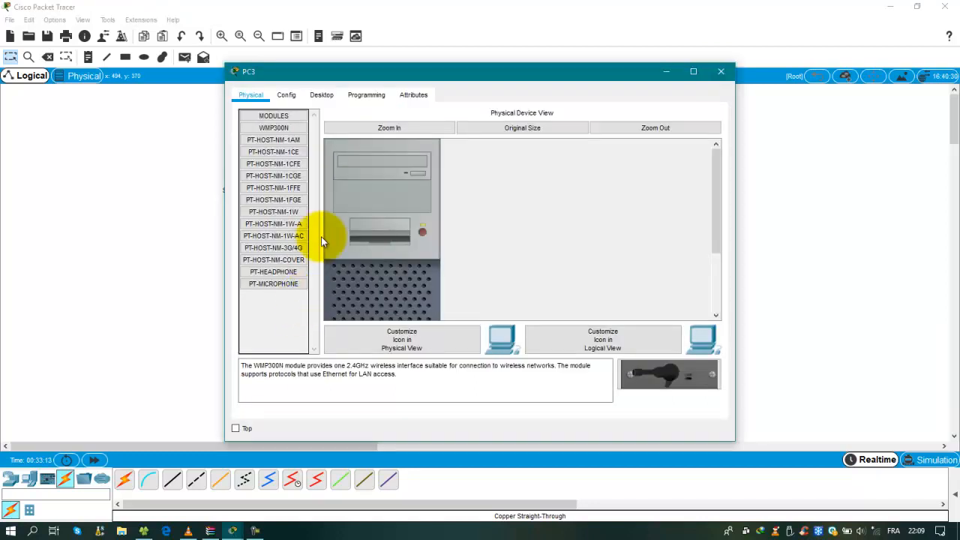
click(322, 95)
click(314, 131)
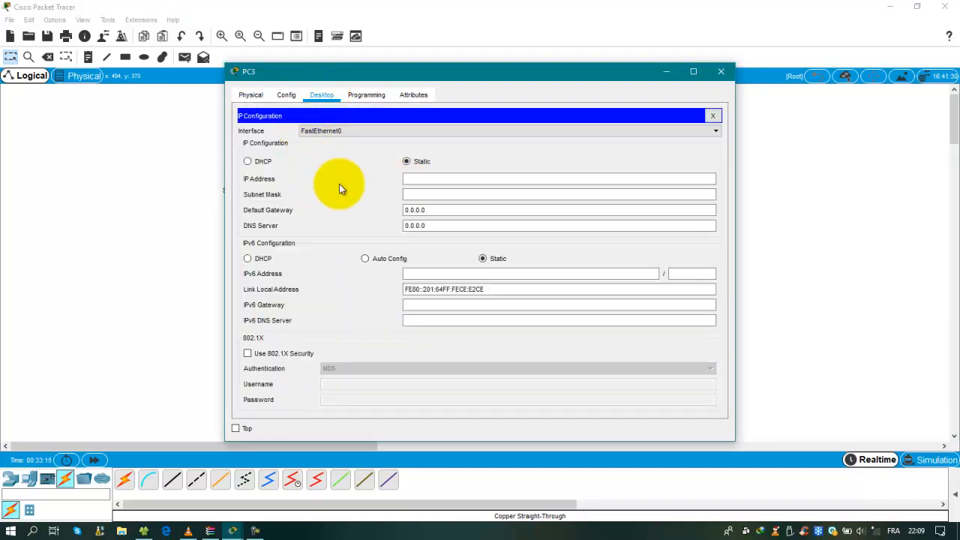
click(270, 164)
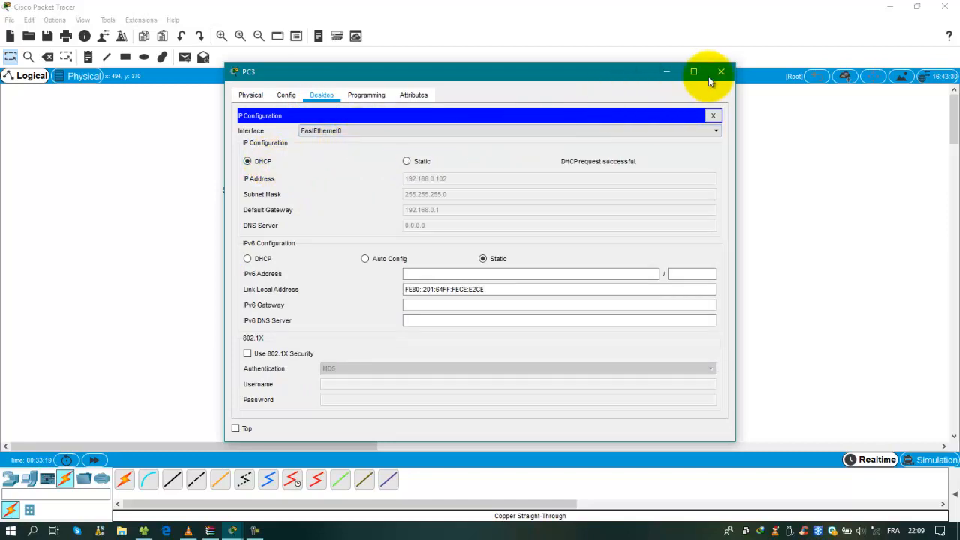
click(721, 71)
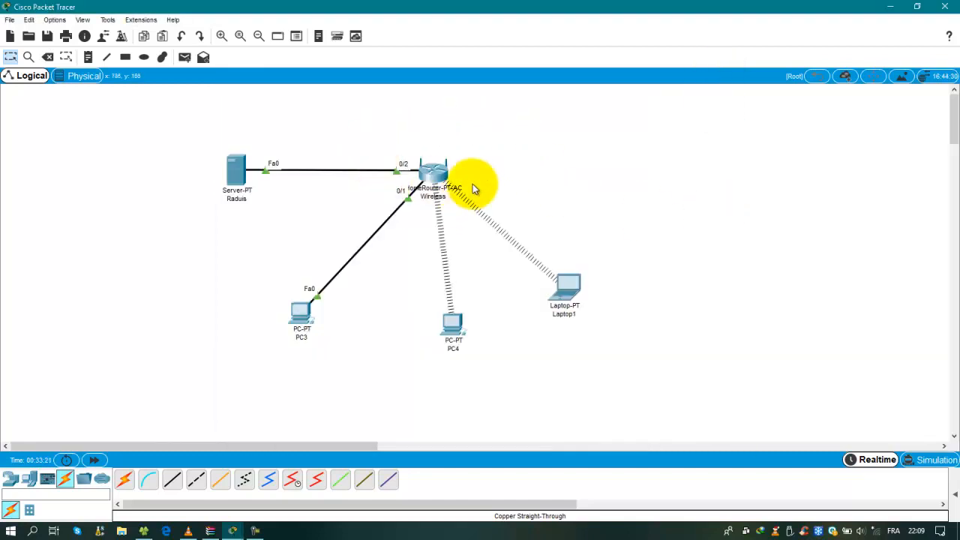
Set the Raduis server's IP configuration to DHCP and close its window
mouse_move(425, 170)
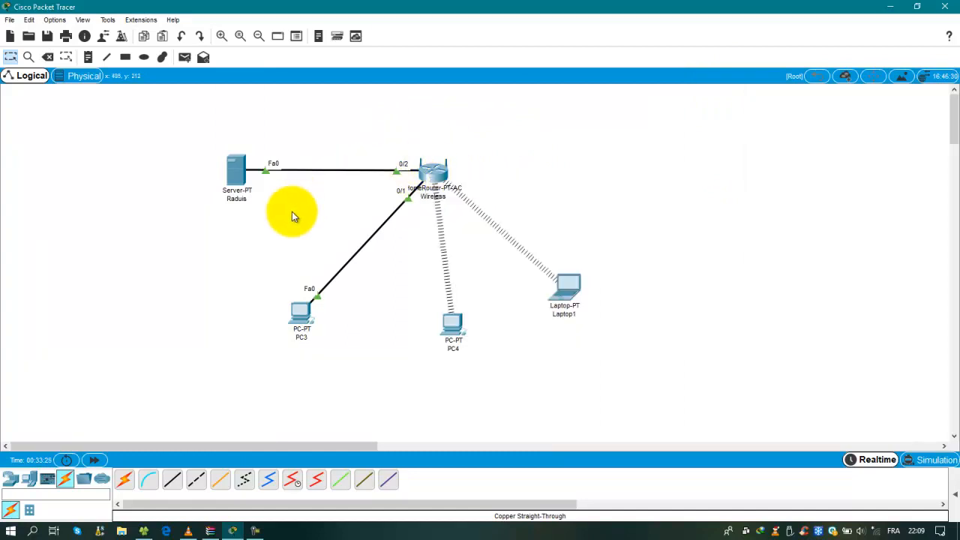
click(235, 173)
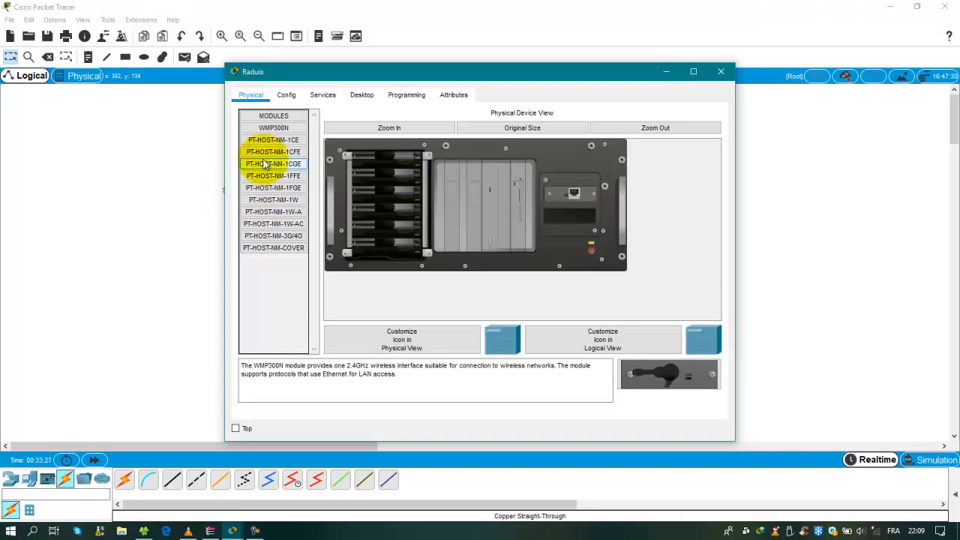
click(360, 95)
click(300, 138)
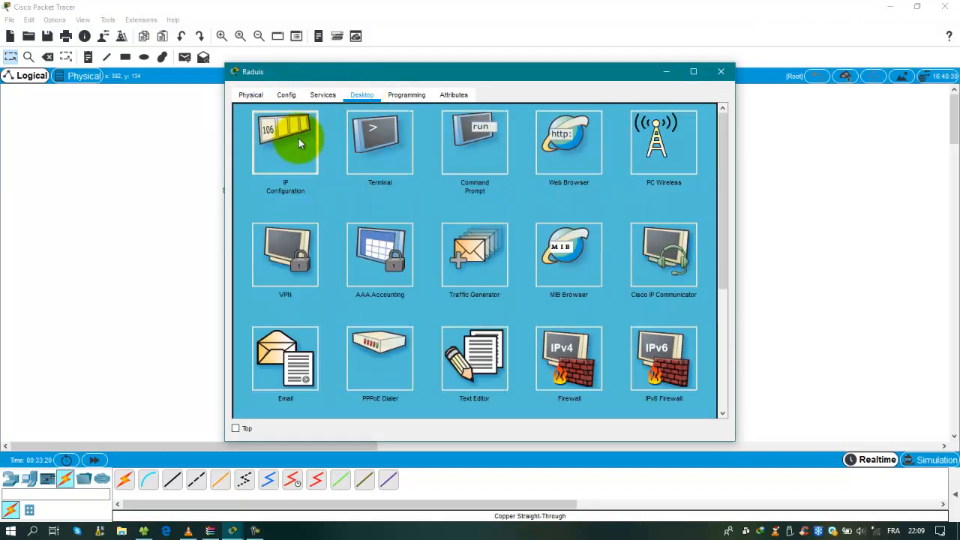
click(250, 147)
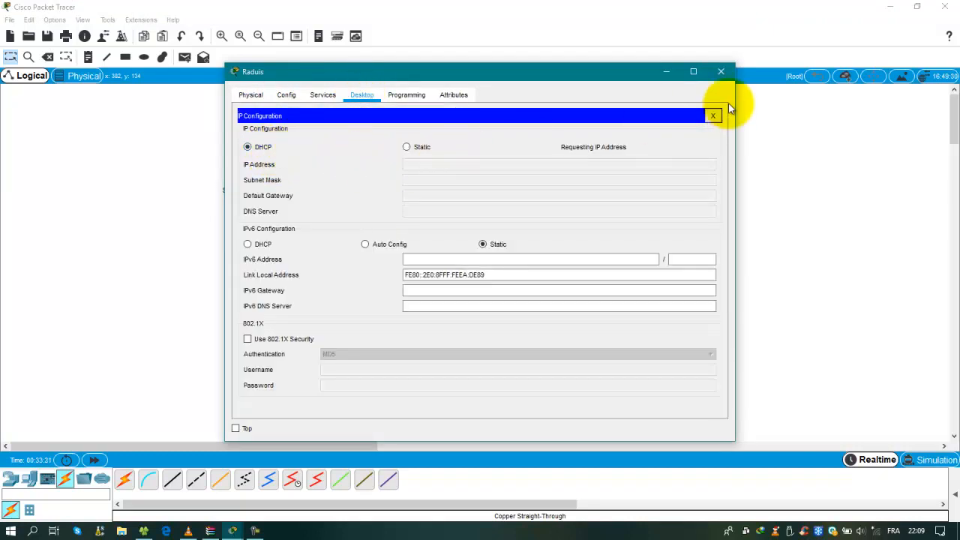
click(721, 73)
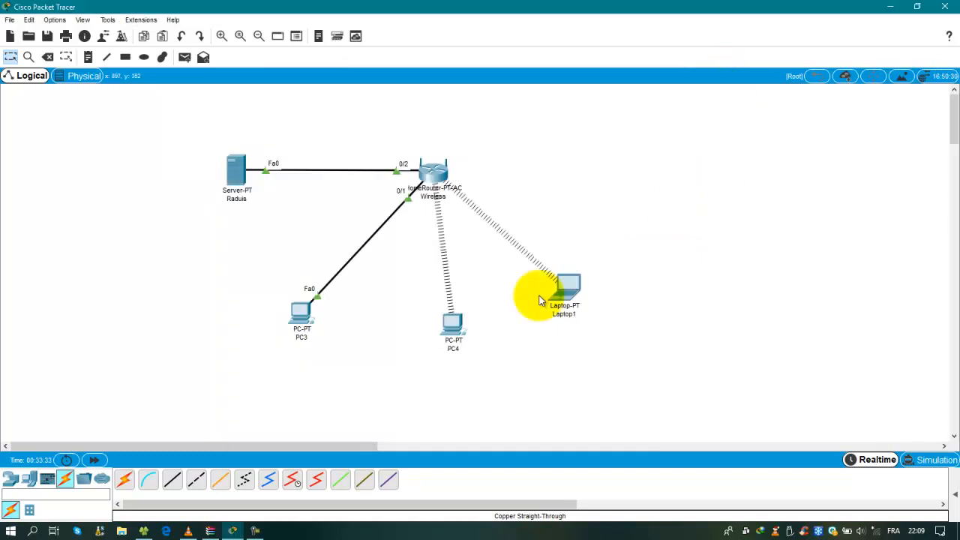
click(298, 313)
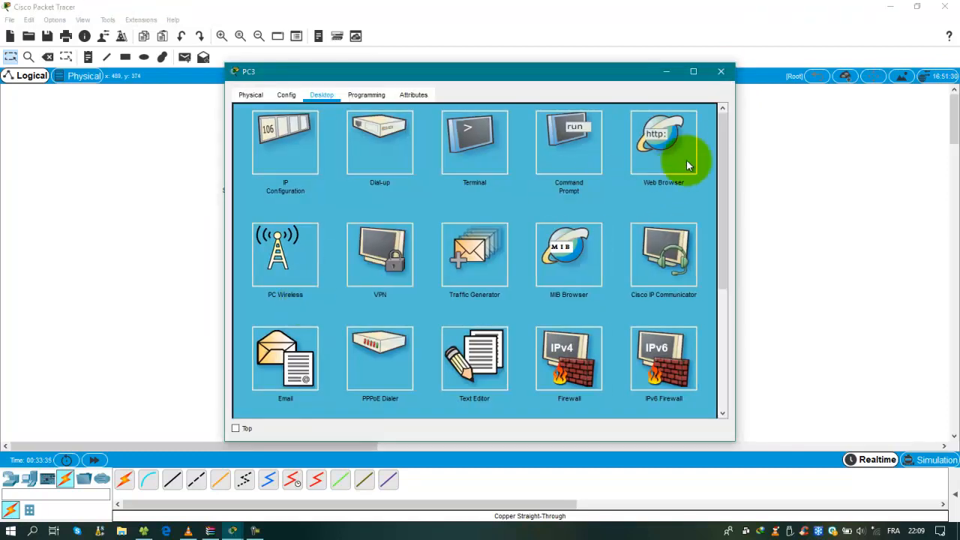
click(679, 140)
click(454, 131)
text(192.168.0.1)
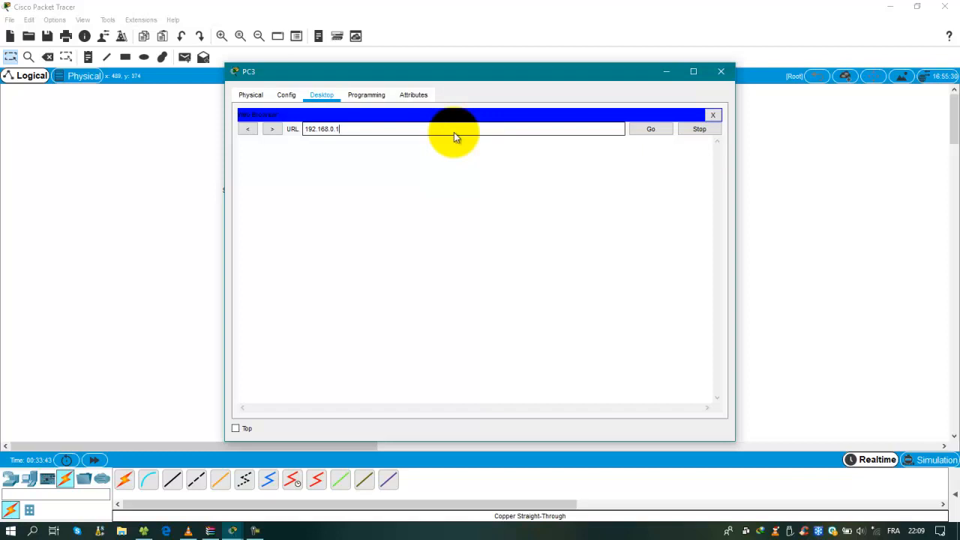
click(654, 126)
click(482, 234)
text(admin)
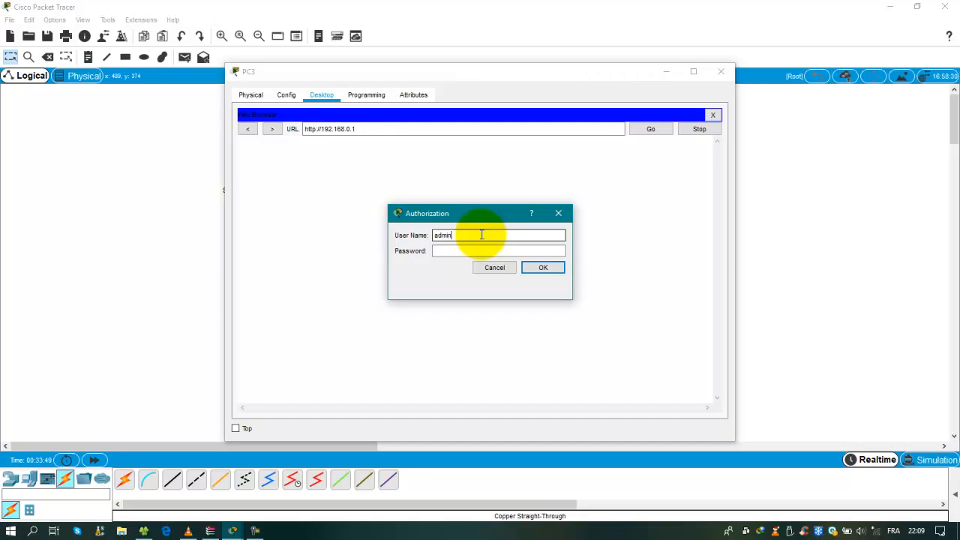
click(450, 253)
text(admin)
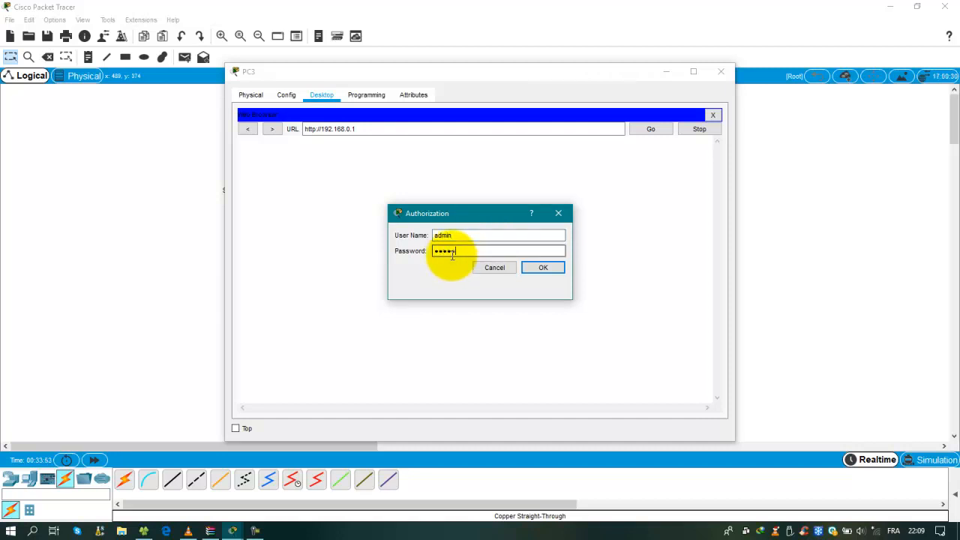
click(544, 268)
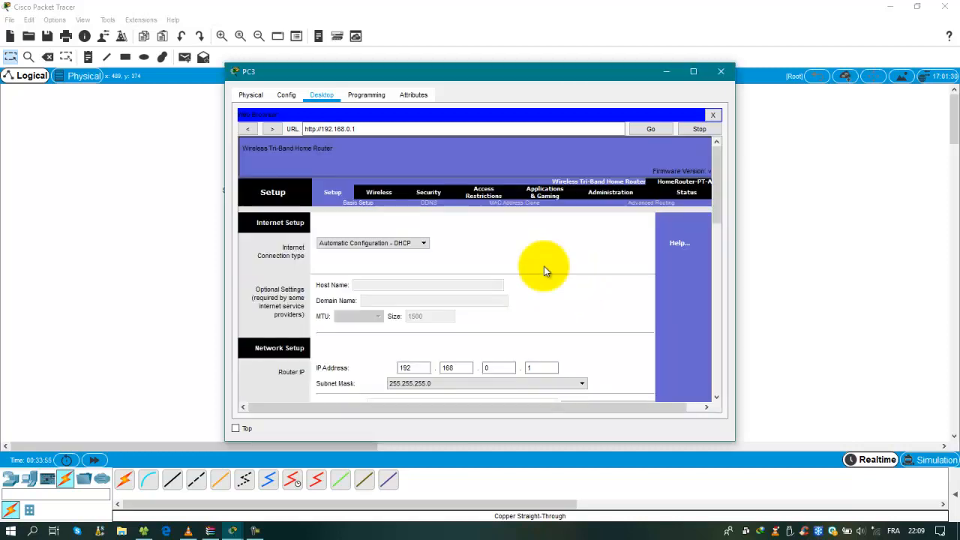
scroll(592, 237, down, 5)
click(598, 286)
scroll(596, 303, down, 5)
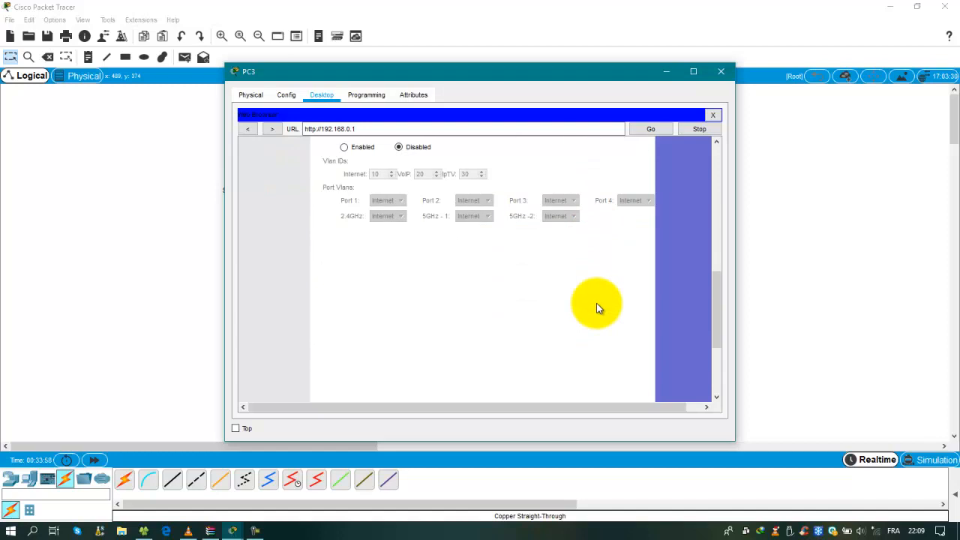
scroll(598, 307, down, 2)
scroll(598, 315, up, 6)
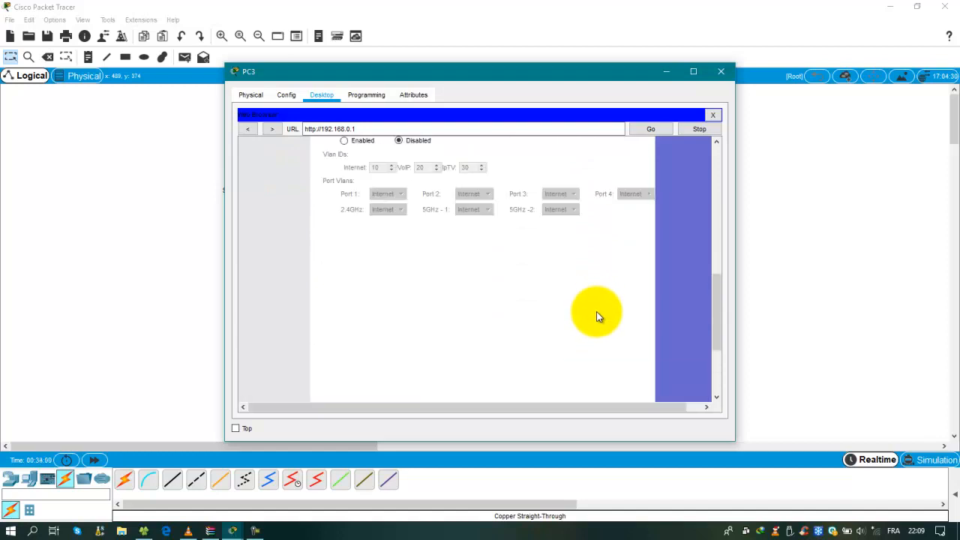
scroll(598, 317, up, 5)
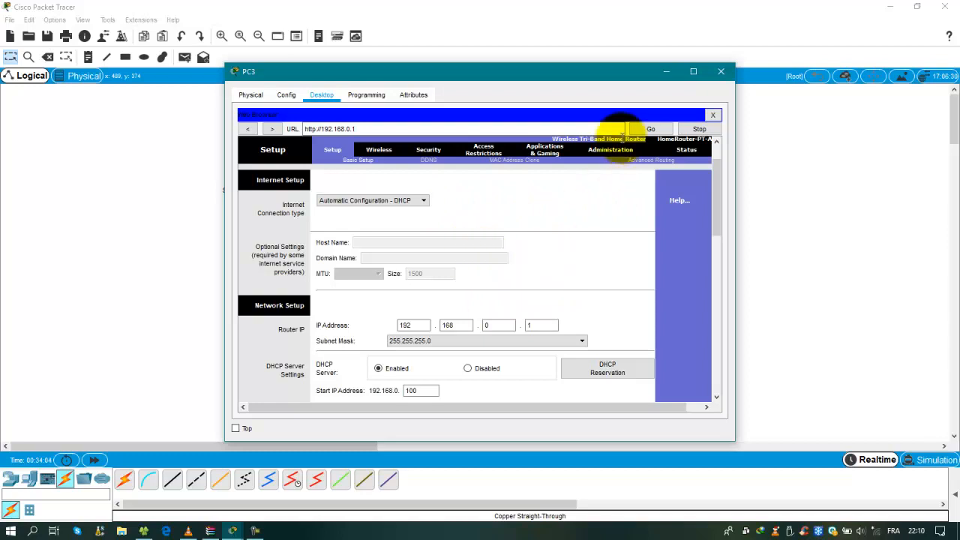
click(663, 71)
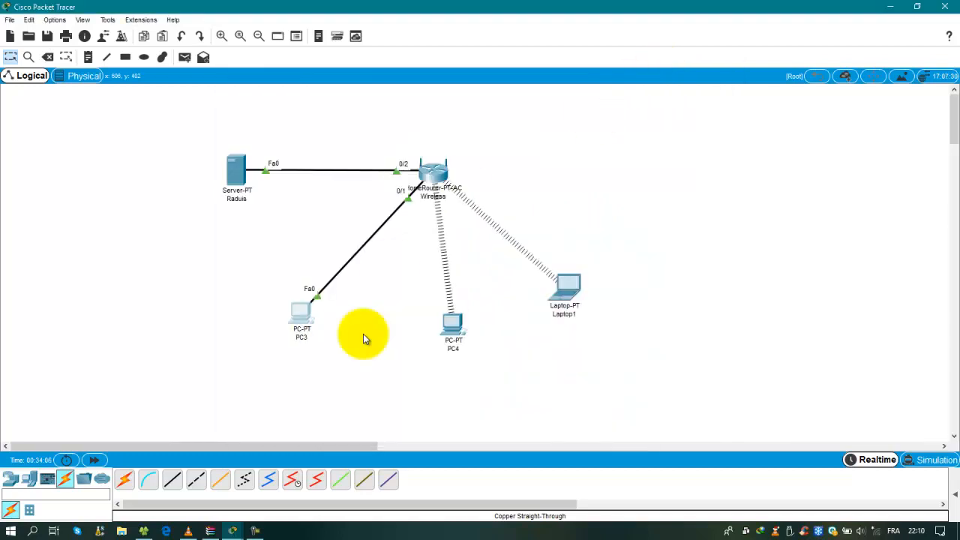
Open the Radius server's AAA service and keep Radius as the server type
drag(241, 165, 236, 192)
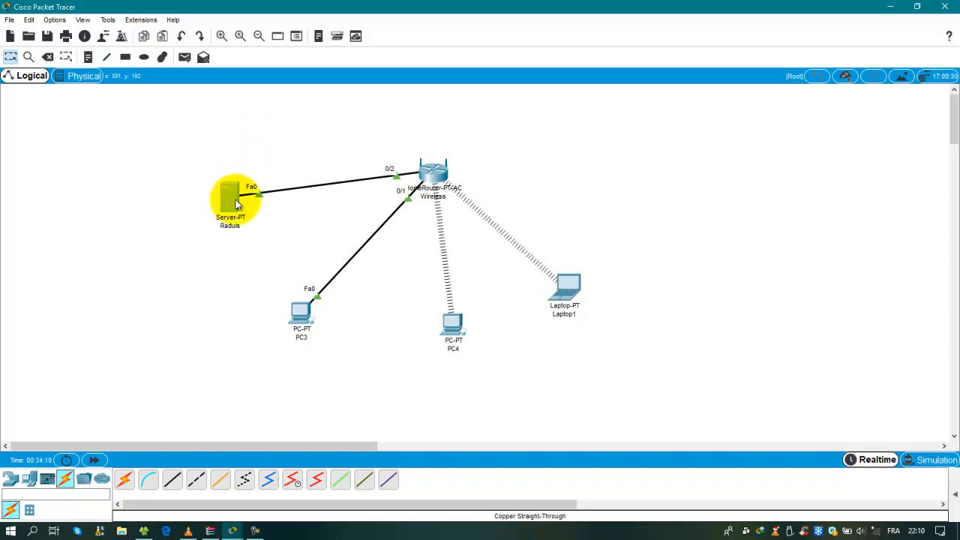
click(235, 196)
click(319, 96)
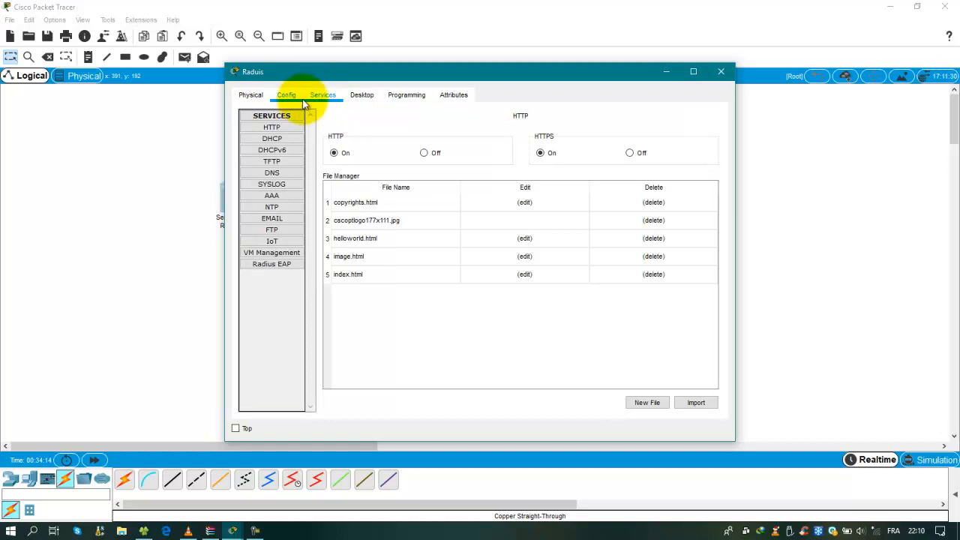
click(268, 197)
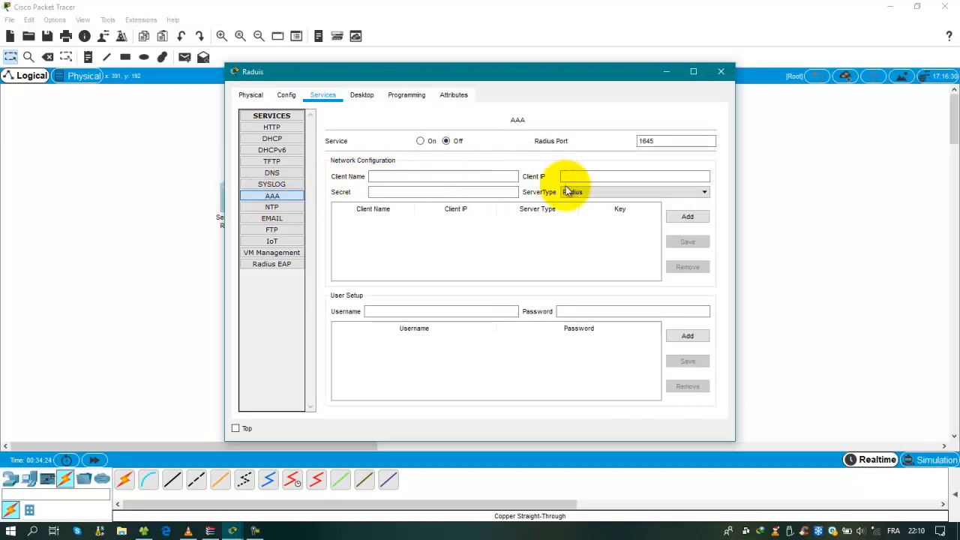
click(659, 195)
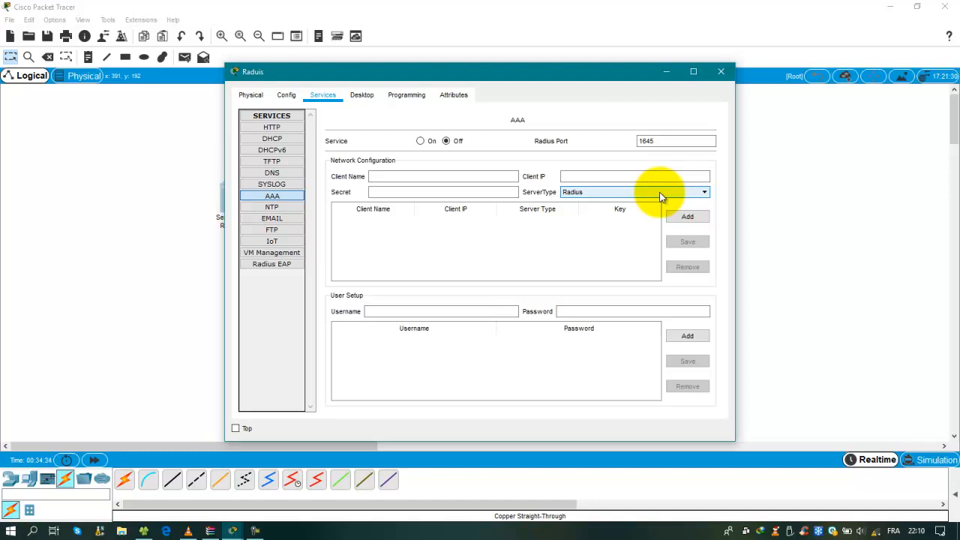
click(660, 192)
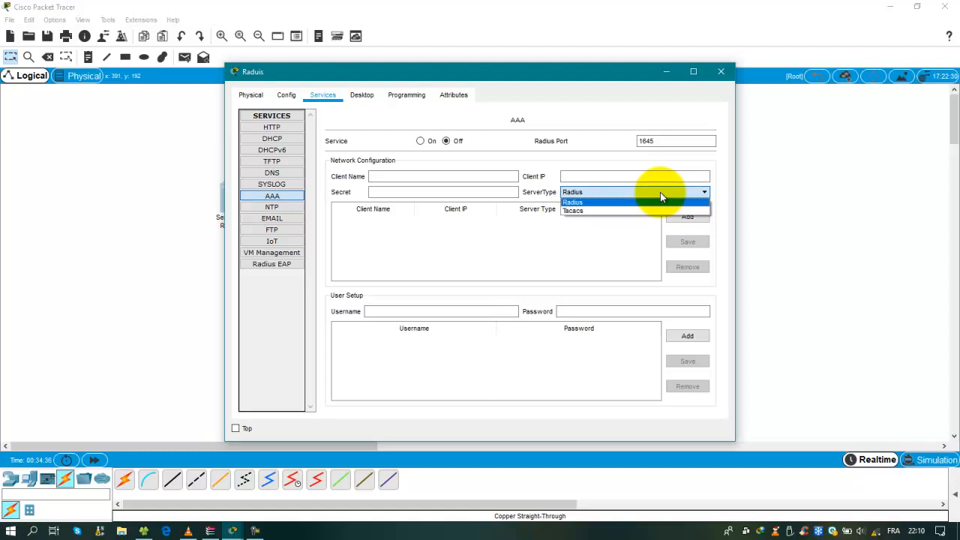
click(585, 201)
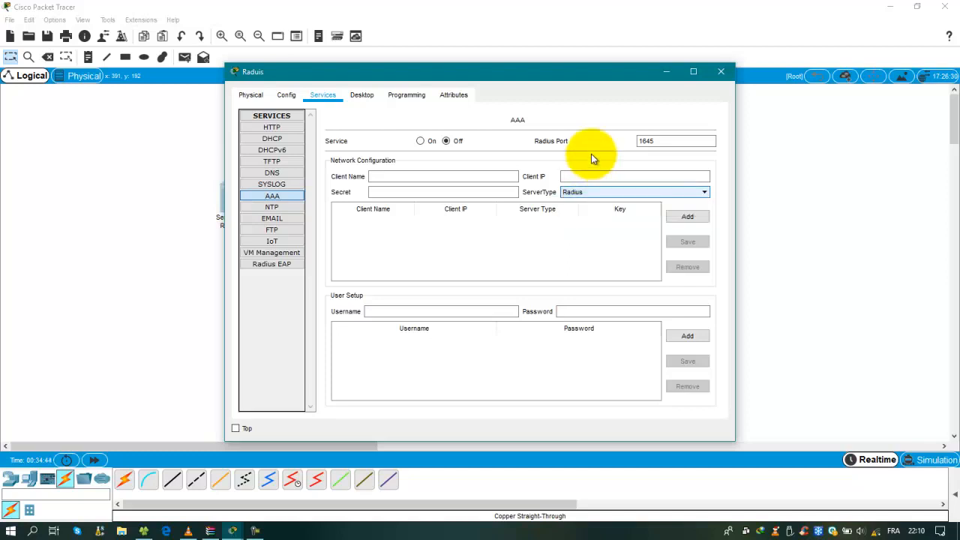
Add AAA client 'Wireless' at 192.168.0.1 with a shared secret
drag(504, 76, 737, 104)
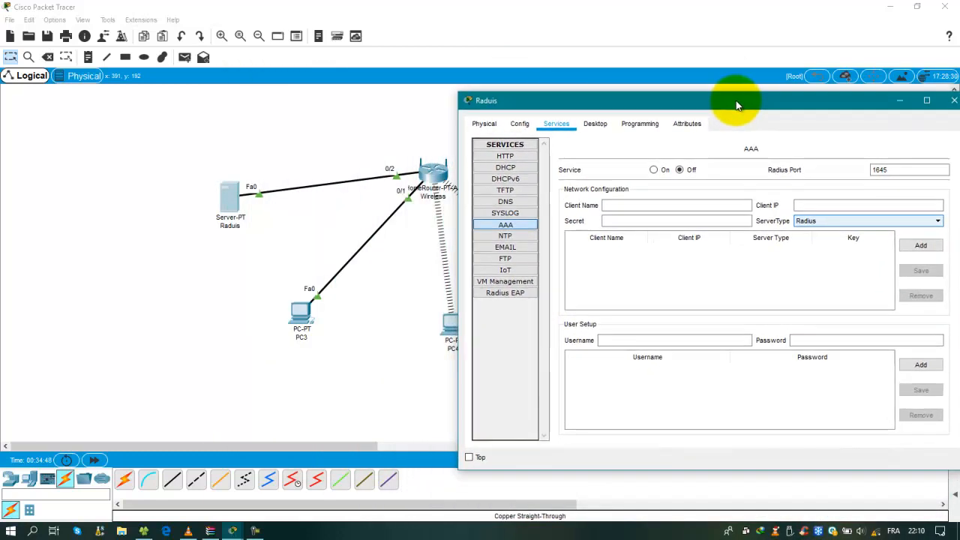
click(637, 204)
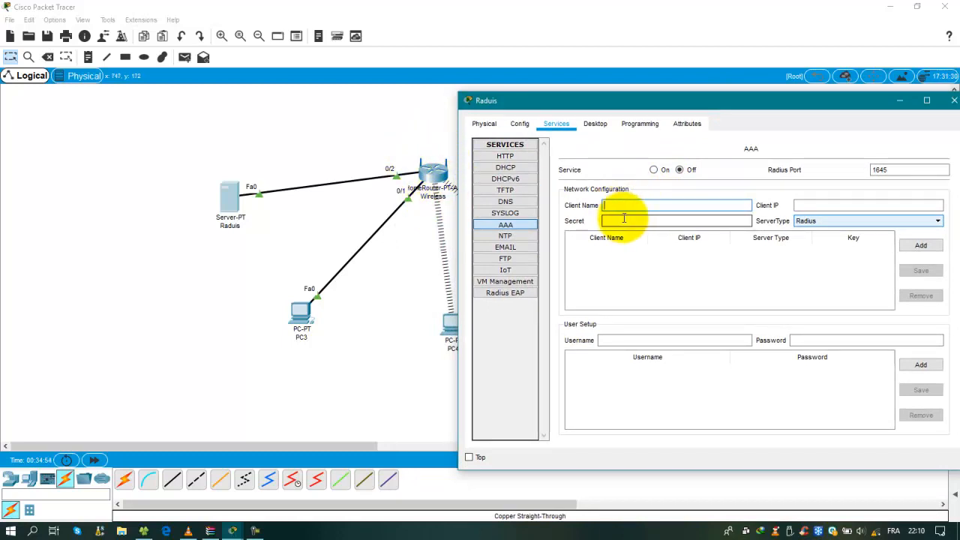
text(Wireless)
click(837, 203)
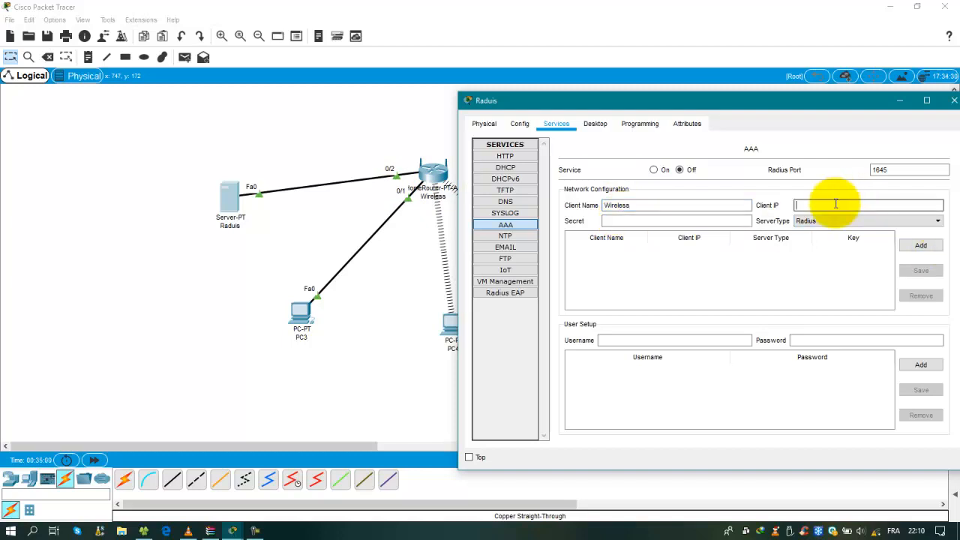
text(192.168.0.1)
click(697, 222)
text(123)
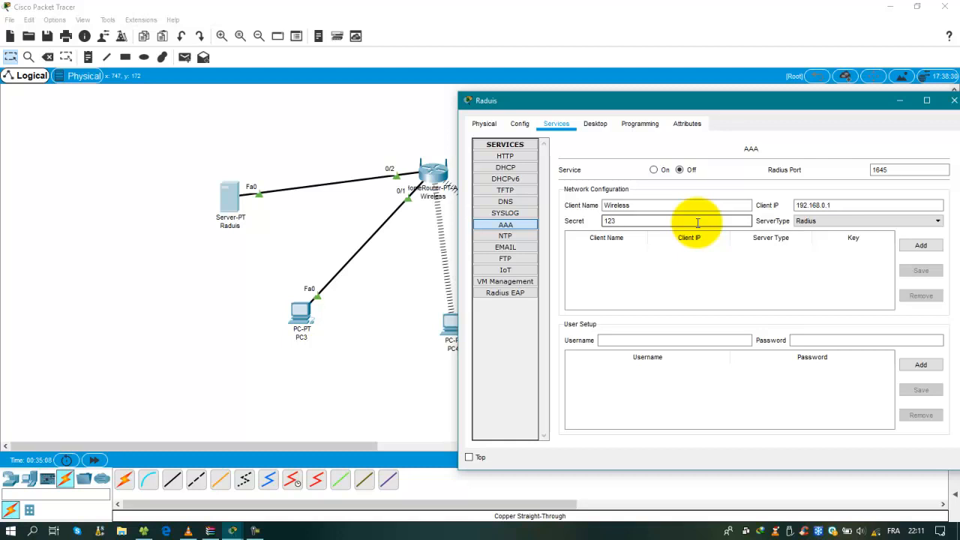
click(923, 246)
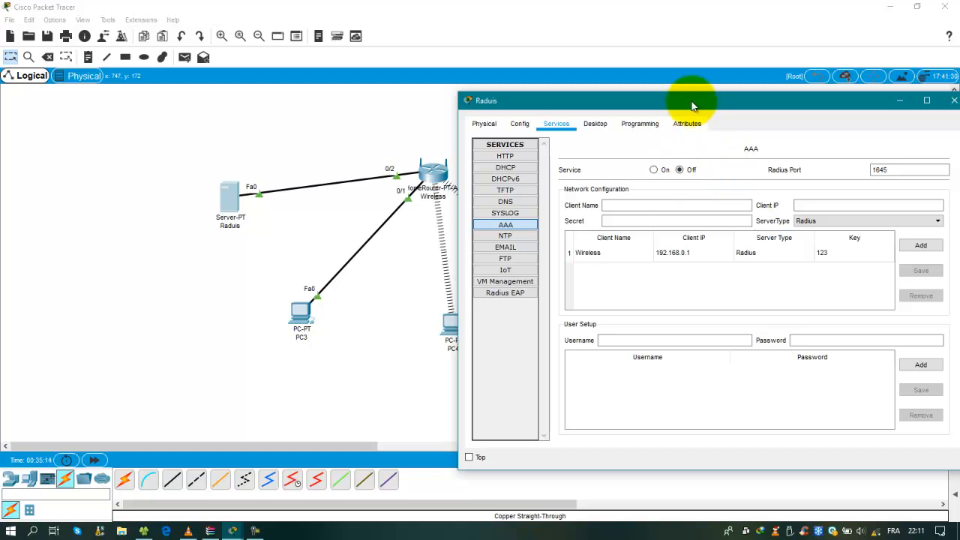
click(676, 343)
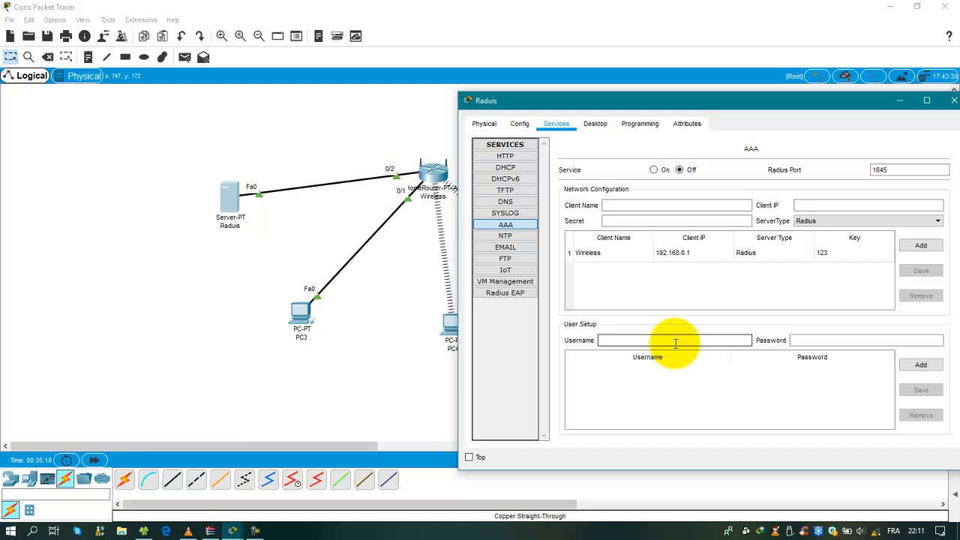
Add two AAA user accounts, each with its own username and password
text(chansa)
click(809, 342)
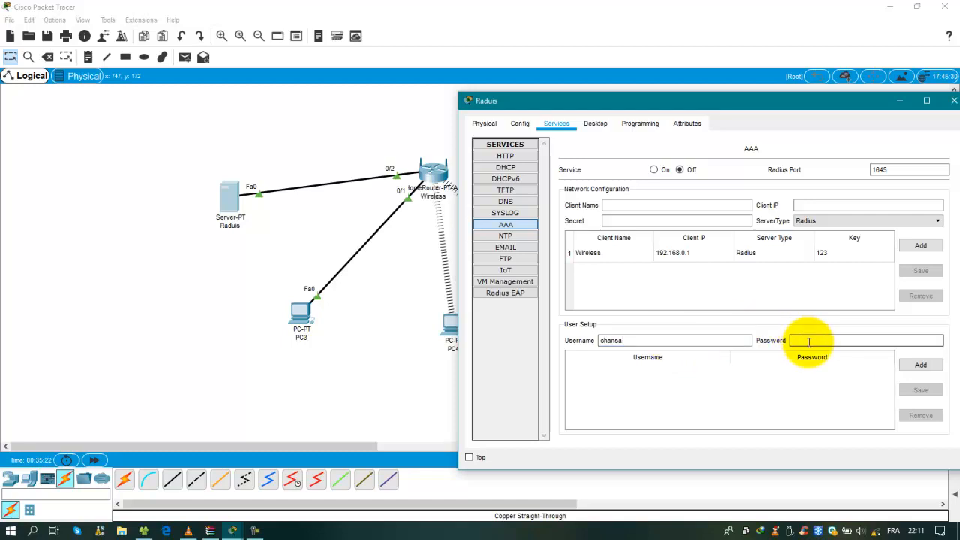
text(234)
click(919, 365)
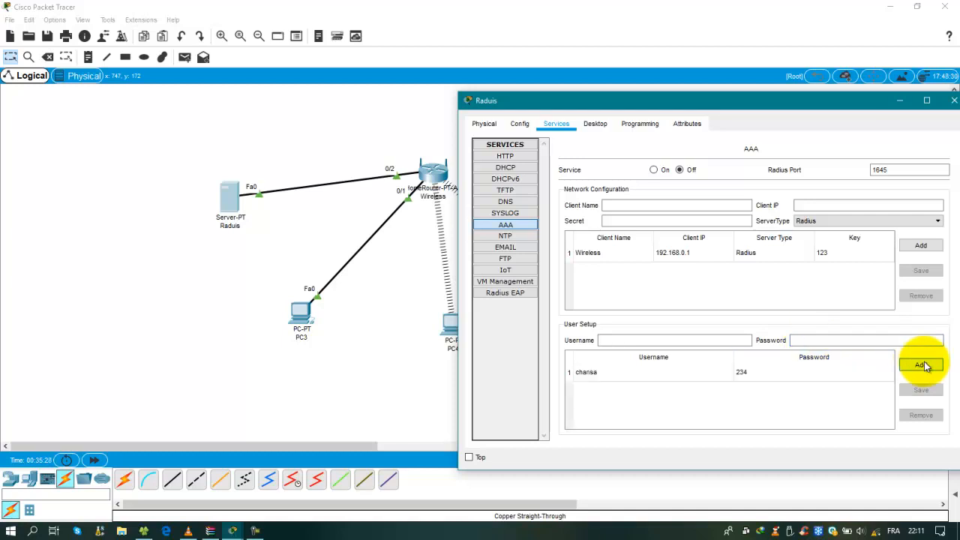
click(717, 342)
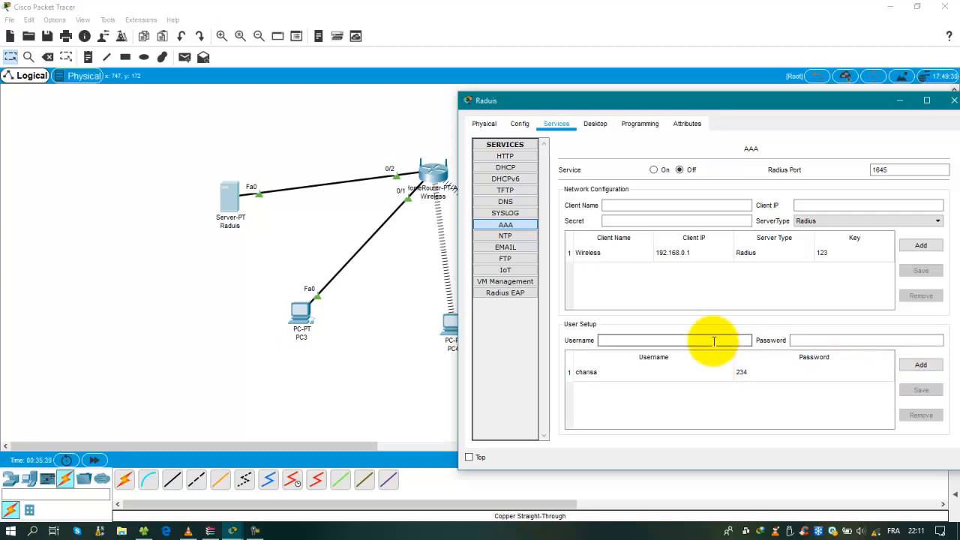
text(ngonga)
click(799, 339)
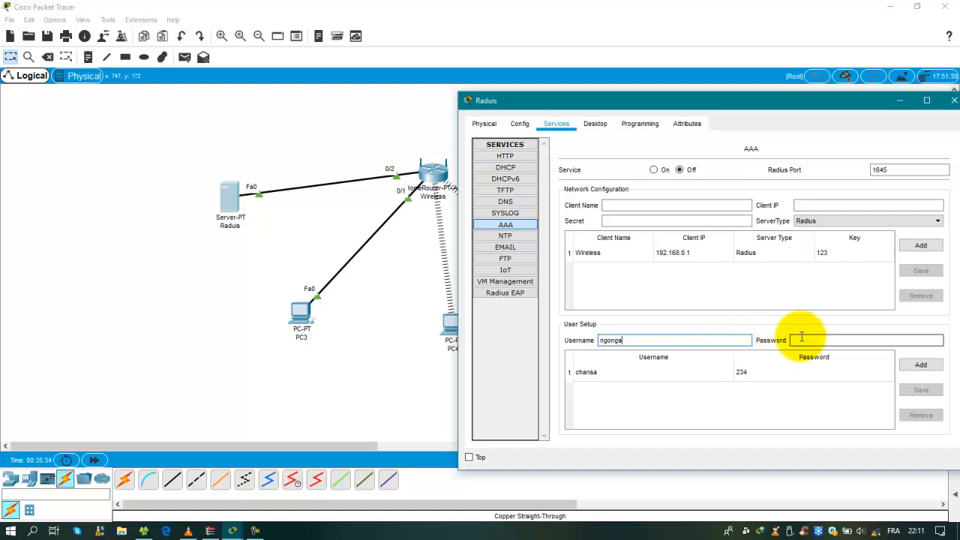
text(780)
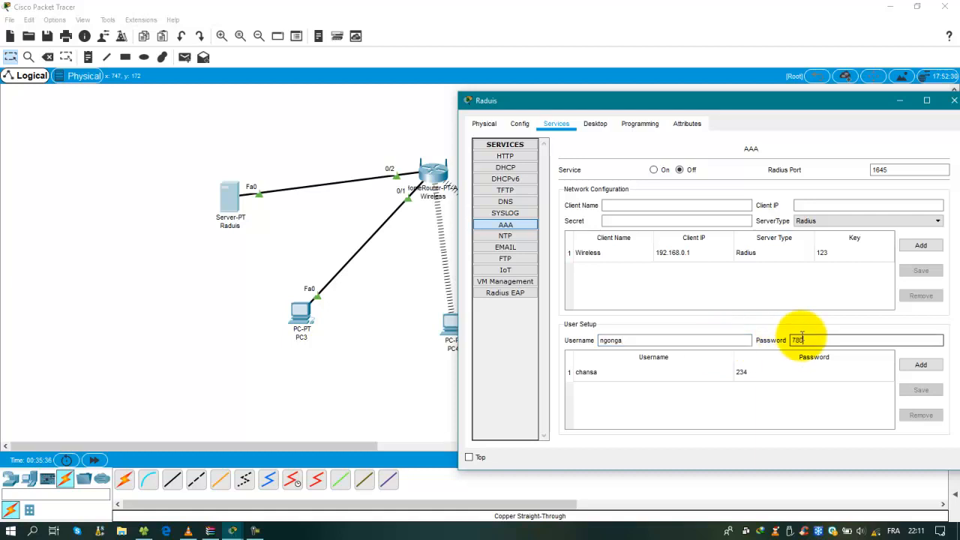
click(939, 369)
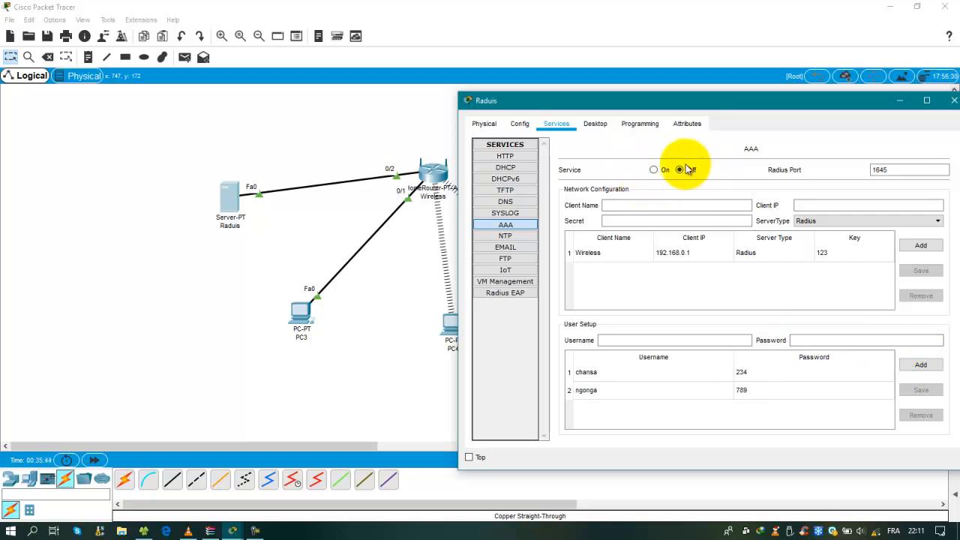
Turn the AAA service On and close the Radius server window
drag(716, 105, 617, 107)
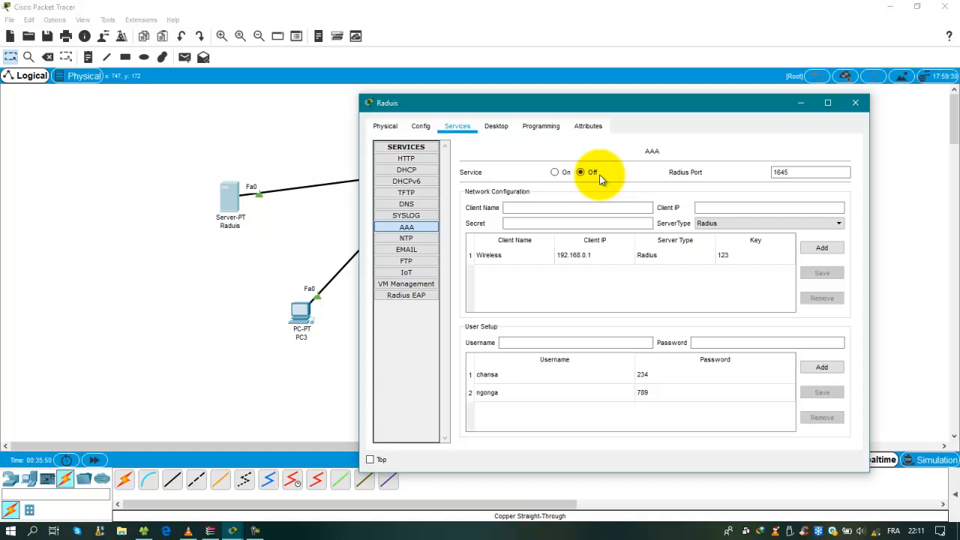
click(556, 174)
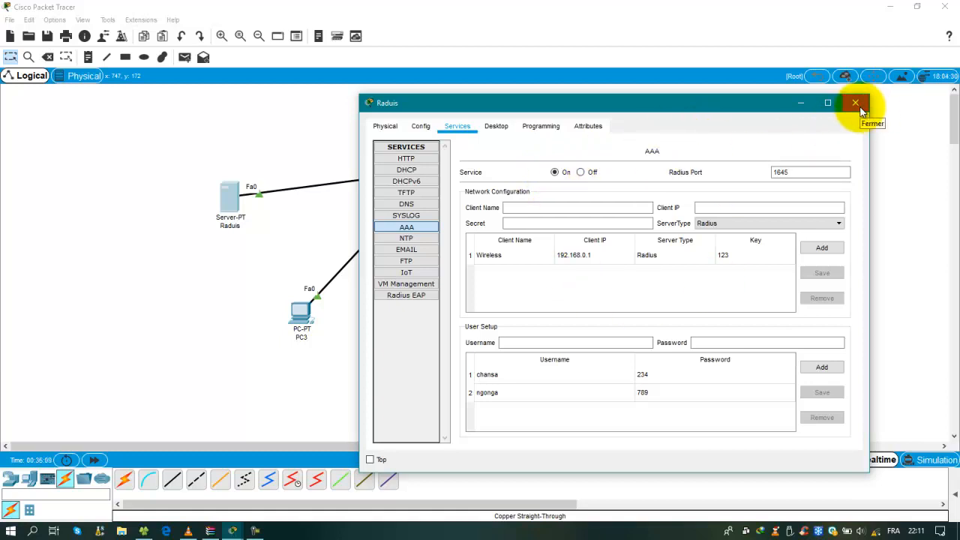
click(856, 103)
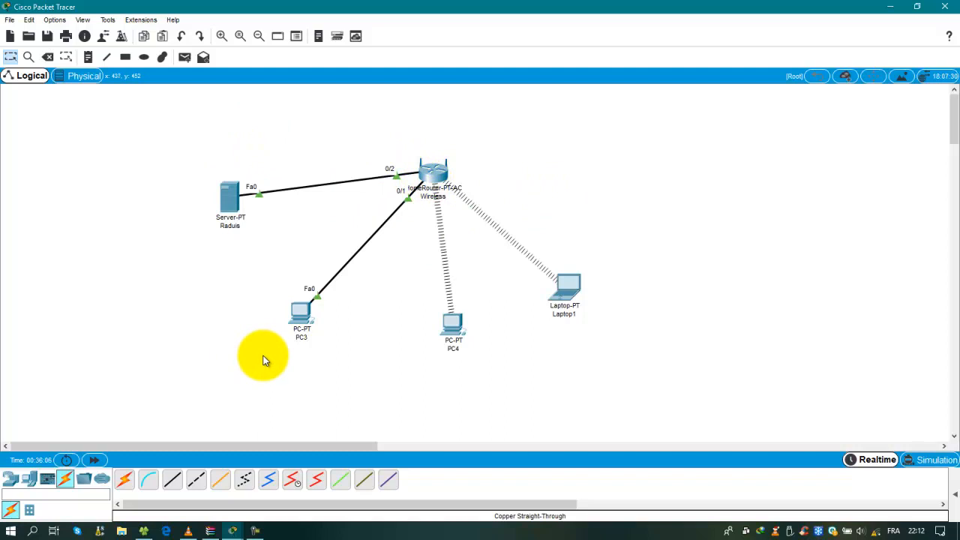
From PC3, open the router web page's Basic Wireless Settings
click(300, 313)
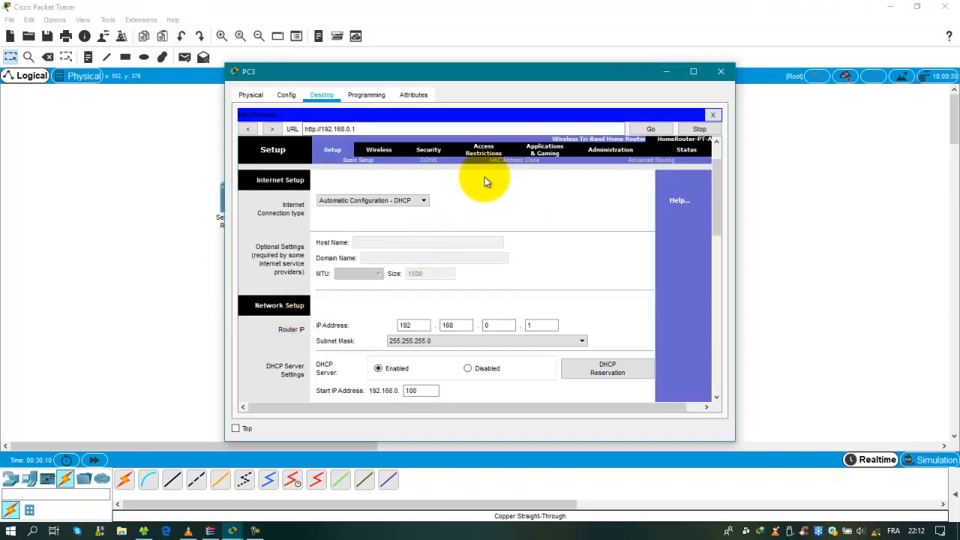
click(380, 151)
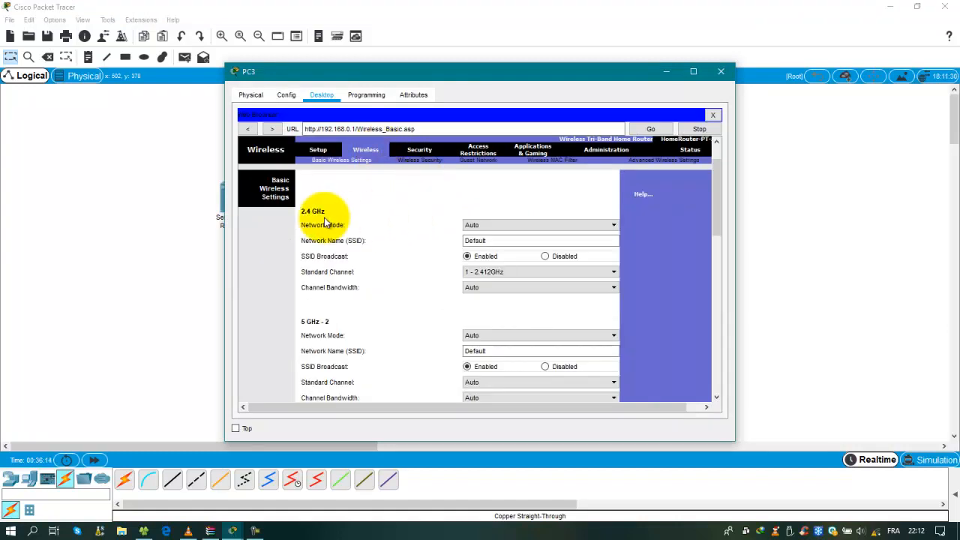
scroll(328, 220, down, 1)
scroll(330, 227, down, 1)
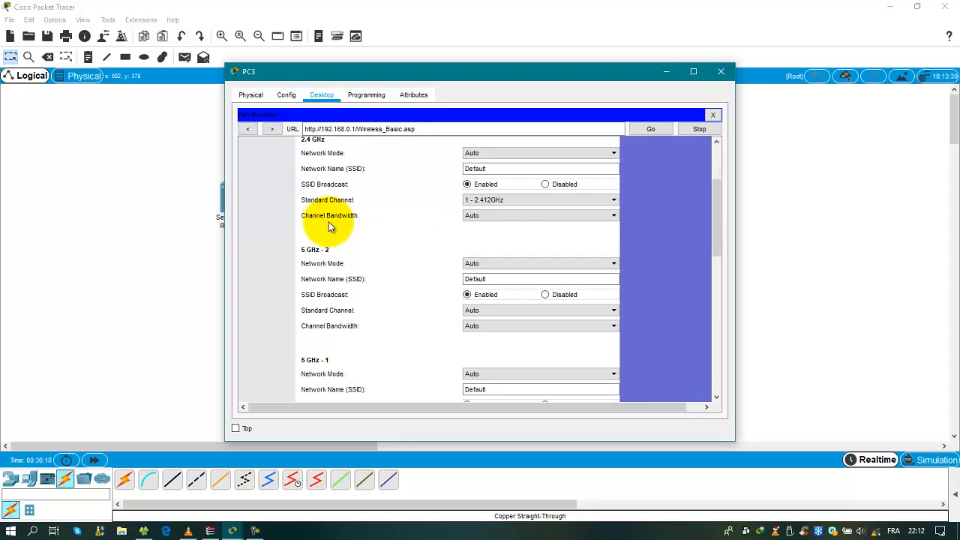
scroll(339, 309, up, 2)
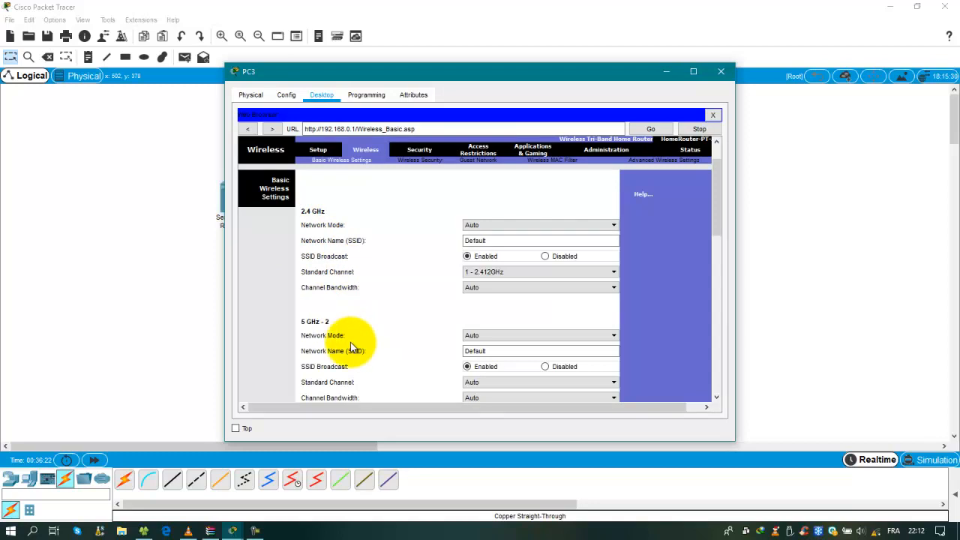
scroll(352, 345, down, 1)
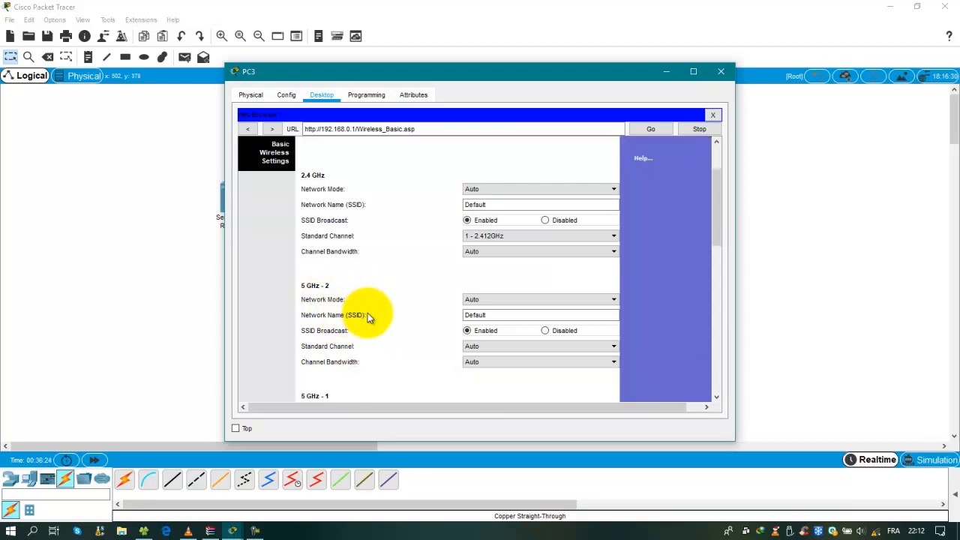
scroll(369, 320, down, 1)
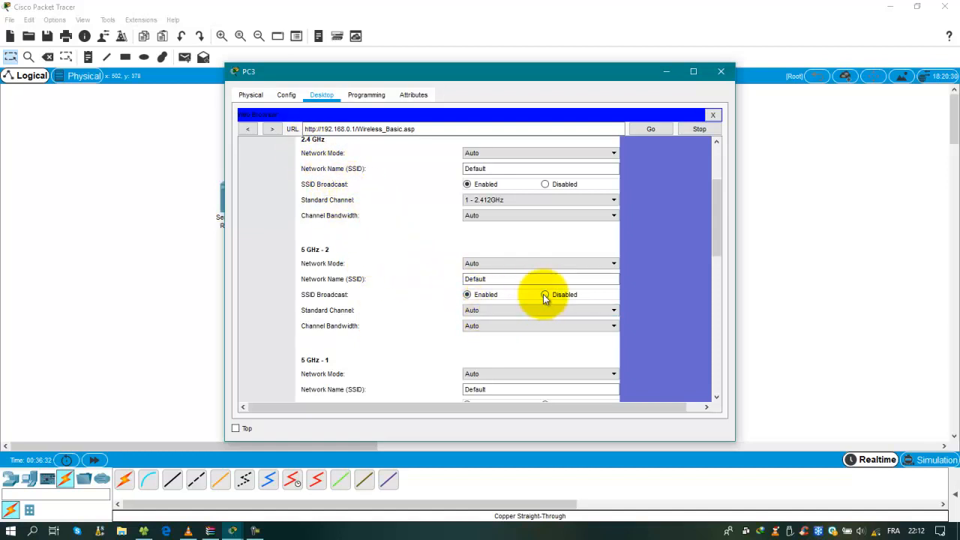
Set Network Mode to Disabled for both 5 GHz-2 and 5 GHz-1 radios
click(552, 269)
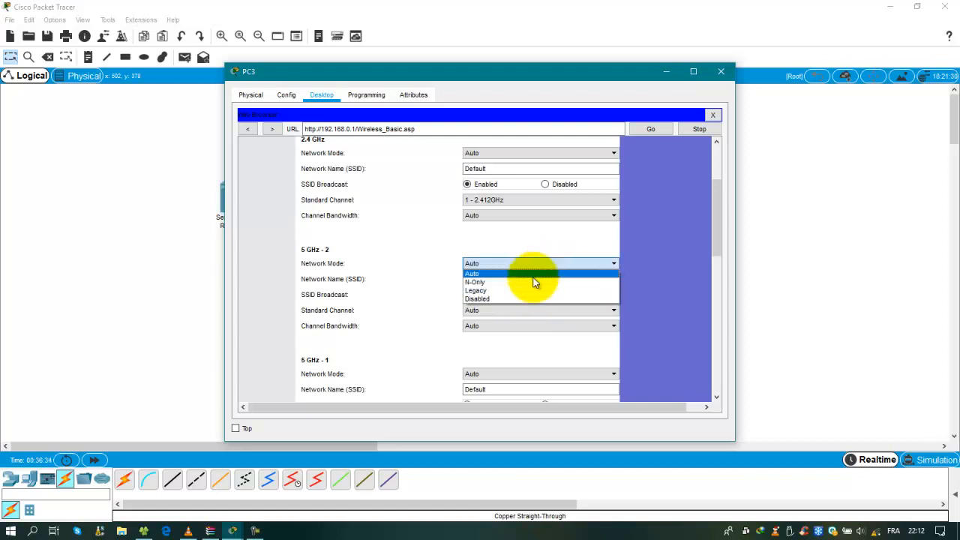
click(502, 297)
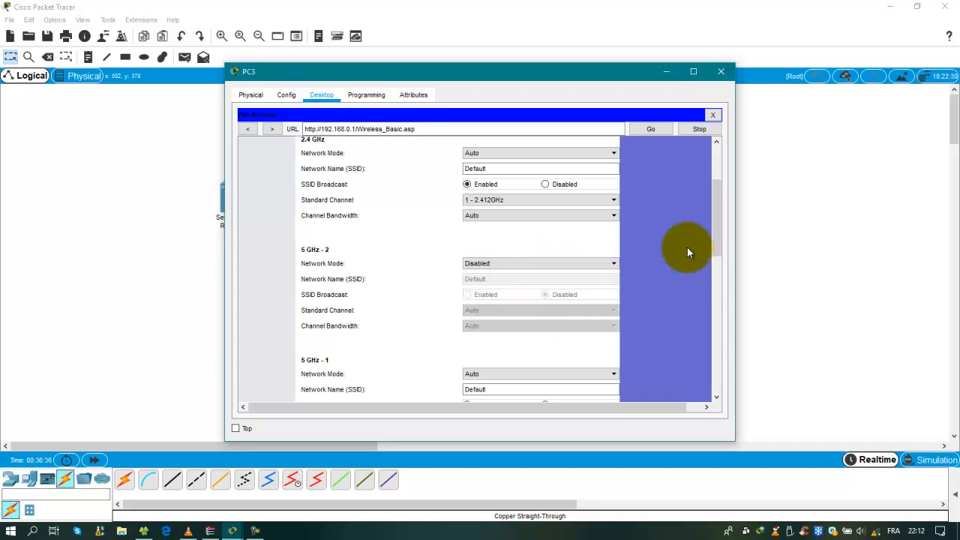
drag(718, 217, 717, 261)
click(616, 240)
click(490, 274)
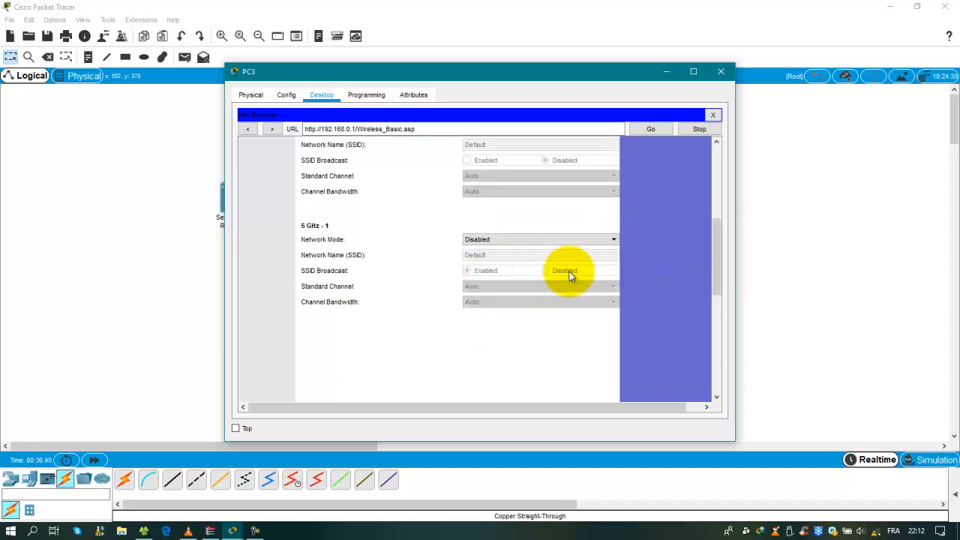
scroll(614, 285, up, 5)
scroll(615, 289, up, 2)
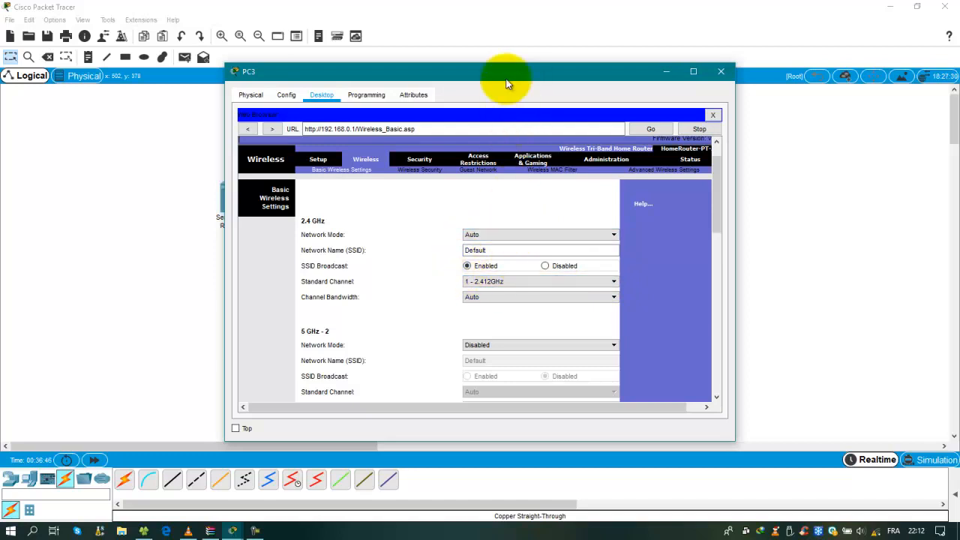
Erase the Default 2.4 GHz network name and scroll to Save Settings
drag(510, 73, 445, 63)
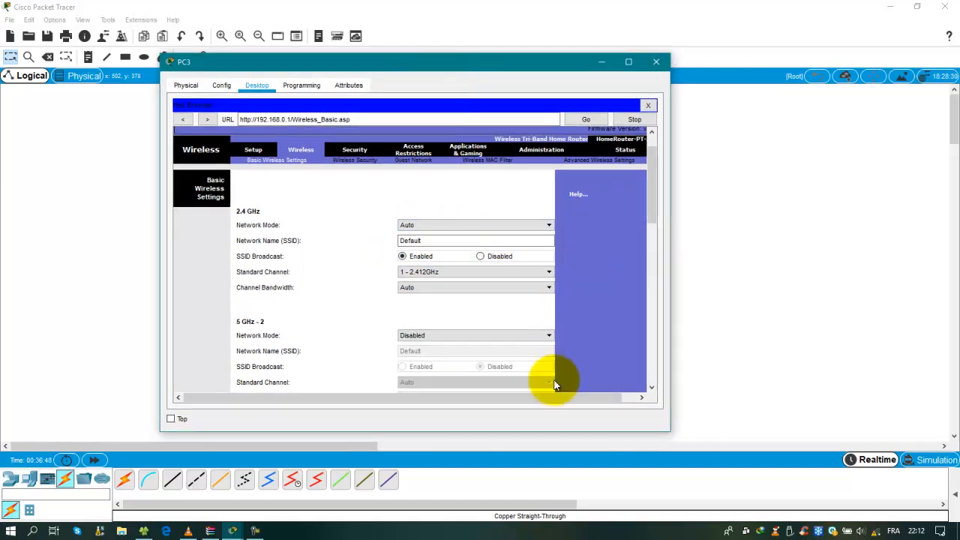
drag(425, 397, 493, 405)
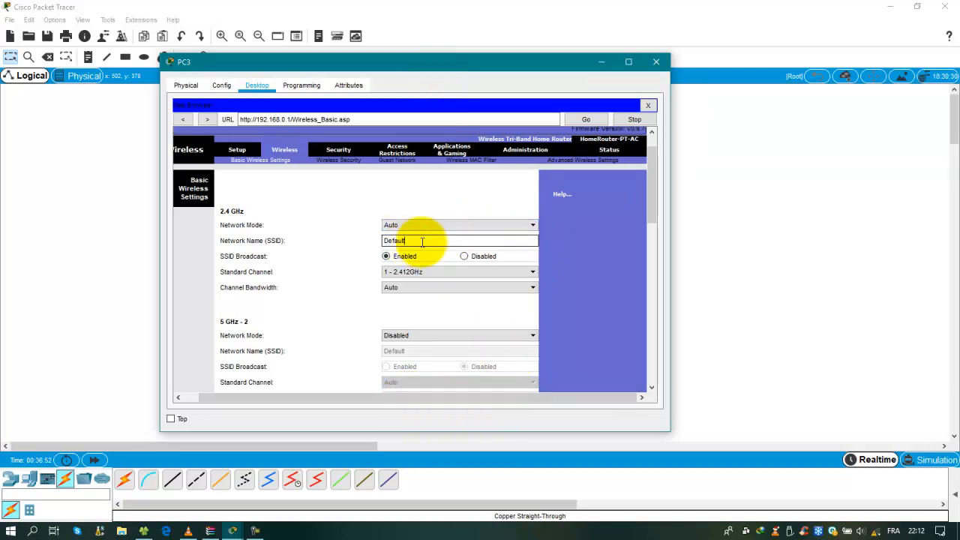
key(BackSpace)
key(BackSpace)
key(BackSpace)
drag(653, 176, 645, 316)
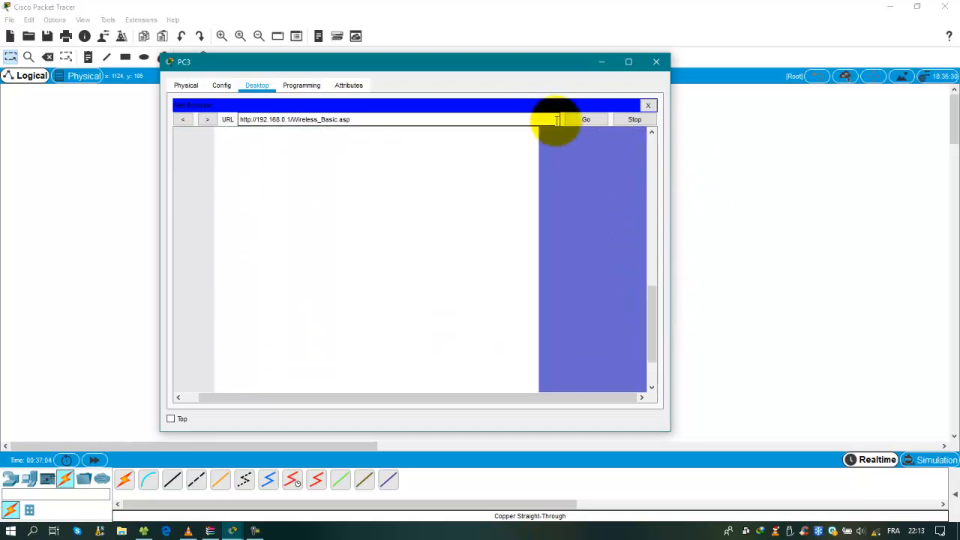
scroll(659, 338, down, 2)
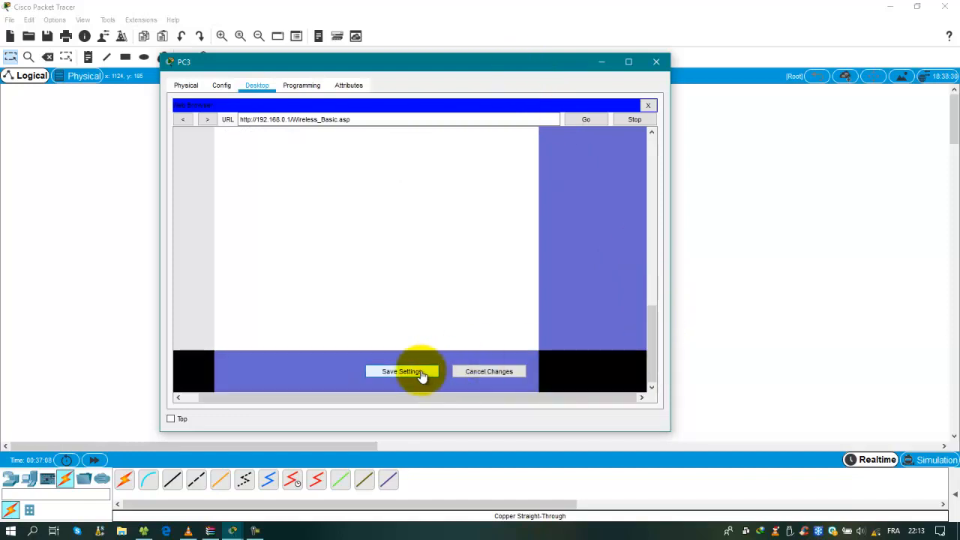
Move the PC3 window aside and open PC4's device window
drag(450, 64, 915, 185)
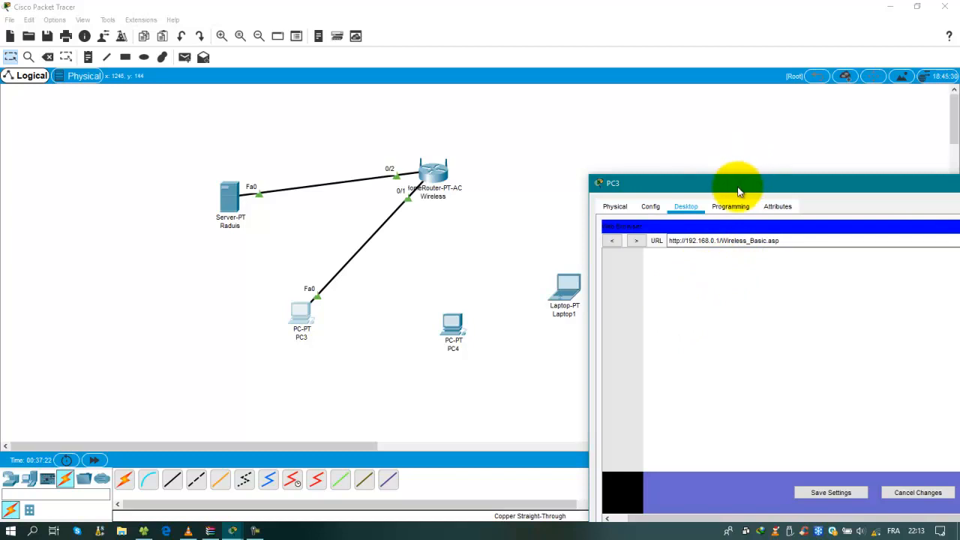
drag(739, 192, 671, 196)
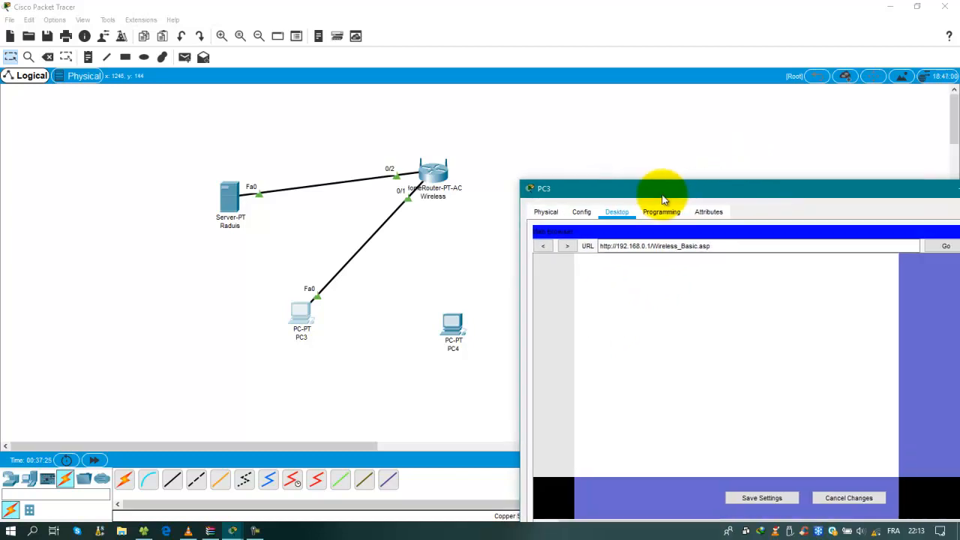
click(454, 330)
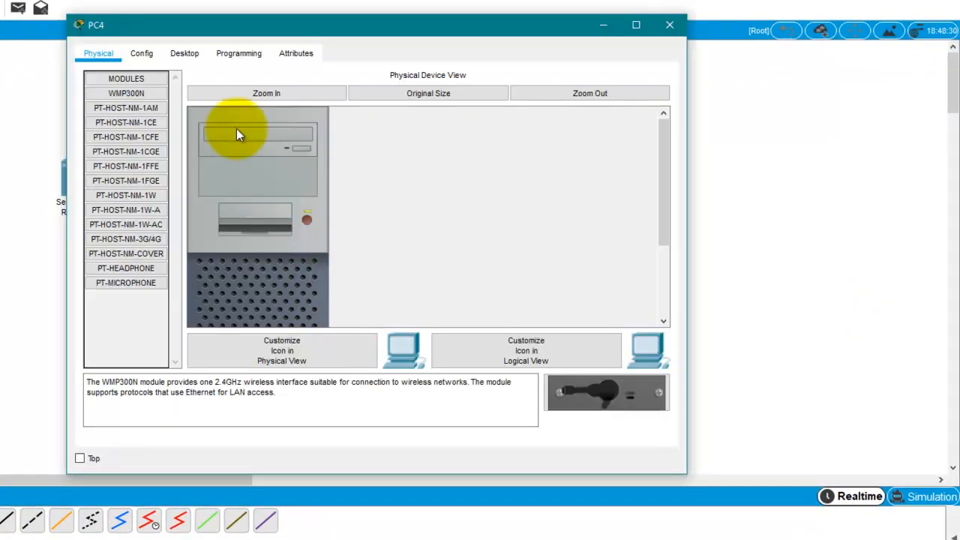
Launch PC4's PC Wireless client and review available networks and saved profiles
click(142, 54)
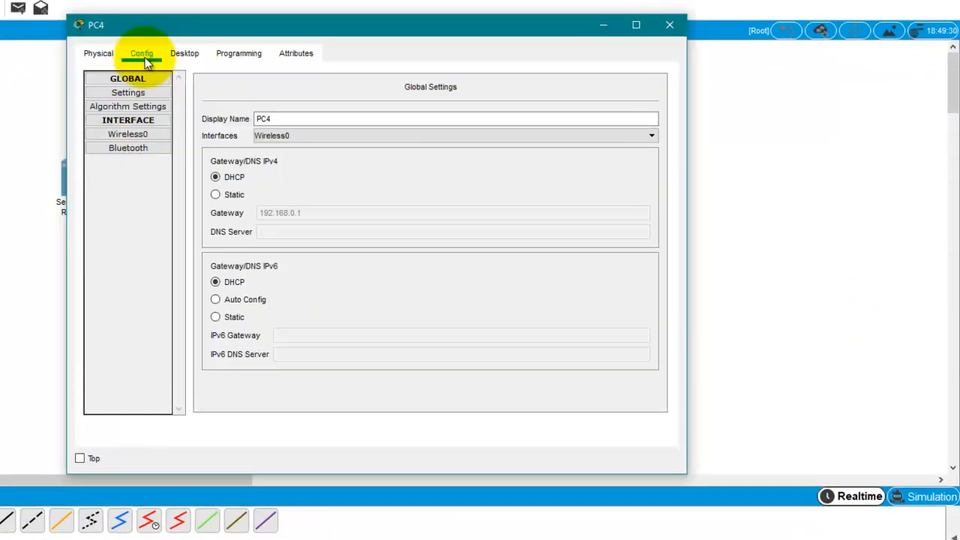
click(184, 54)
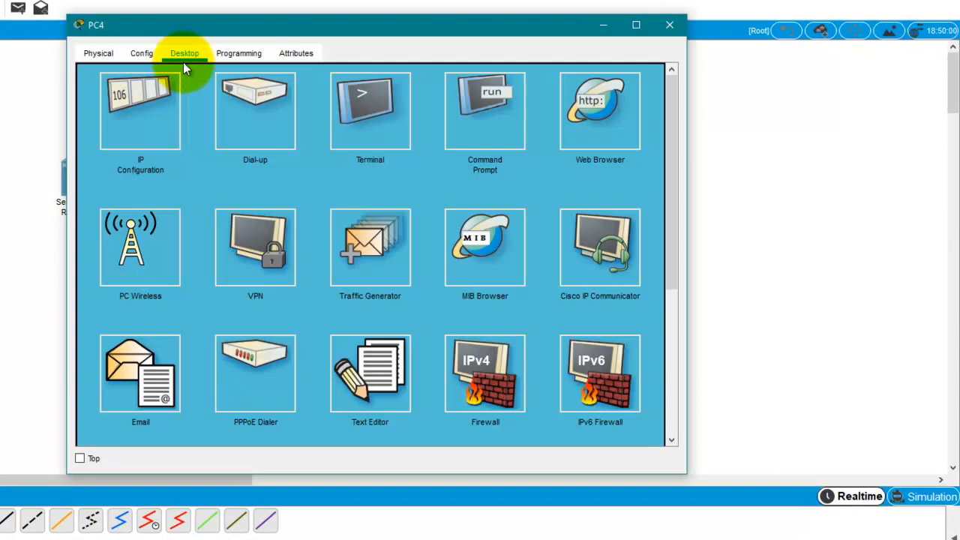
click(160, 276)
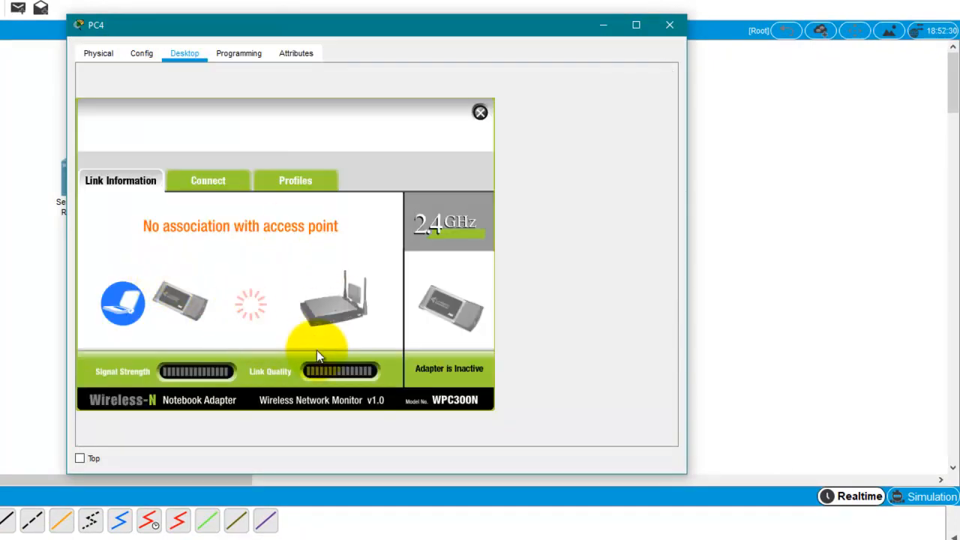
click(228, 180)
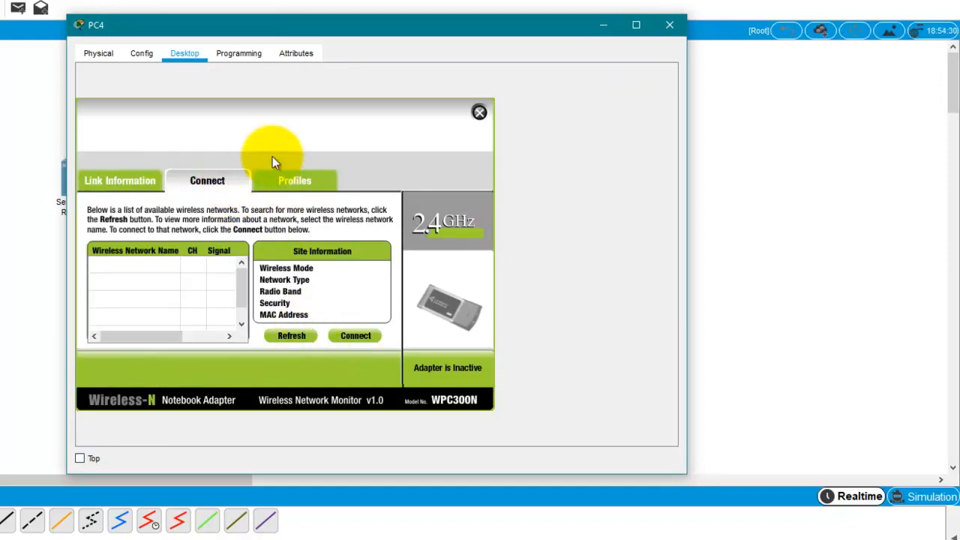
click(287, 180)
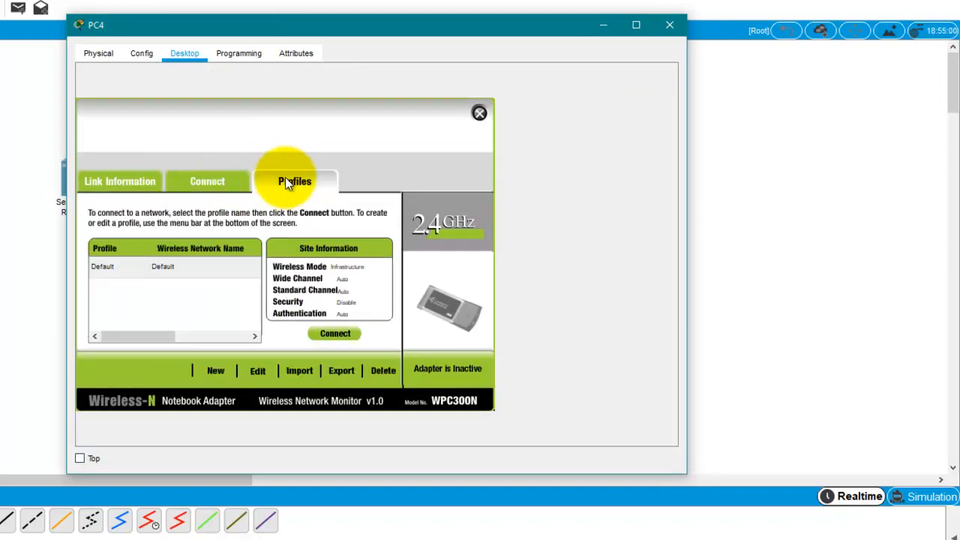
Create a manual wireless profile named TT for the CCNA network
click(216, 371)
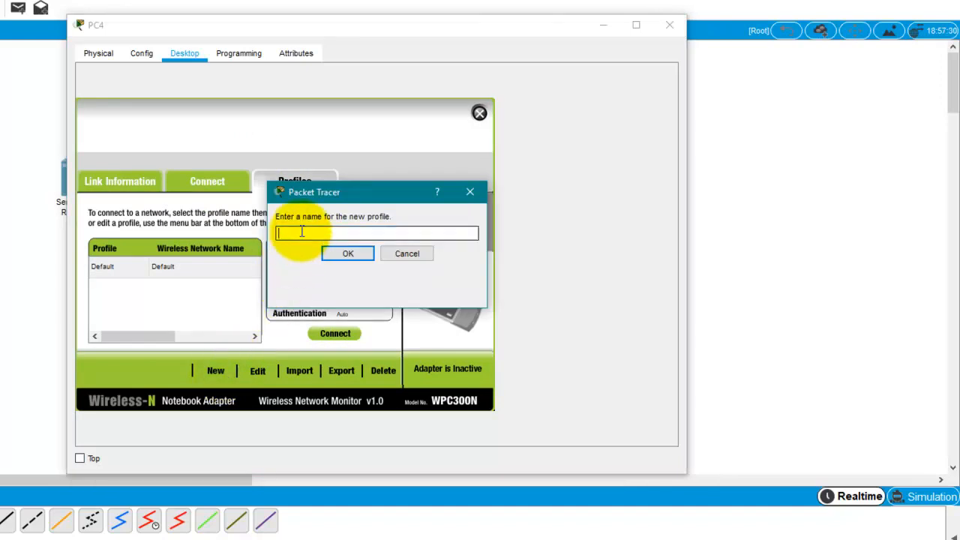
text(TTT)
click(338, 252)
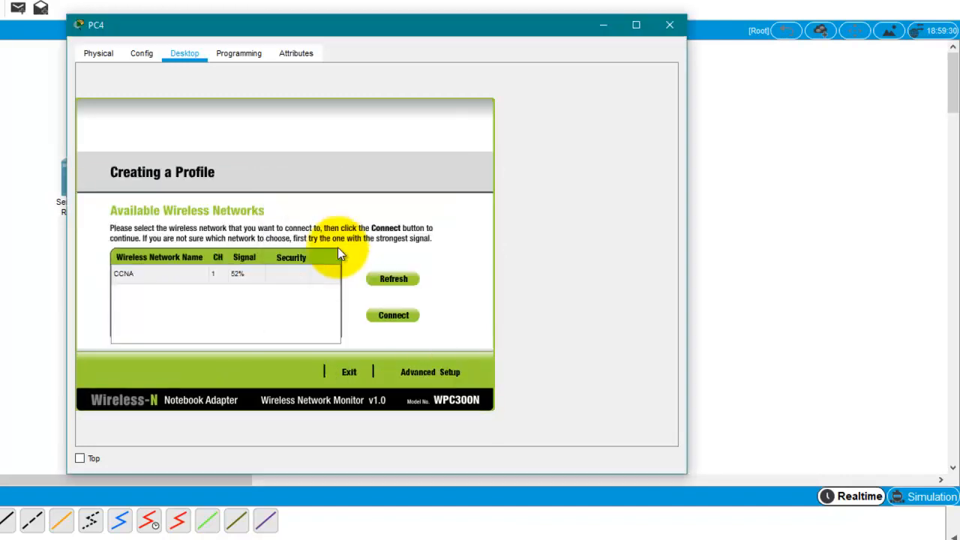
click(424, 367)
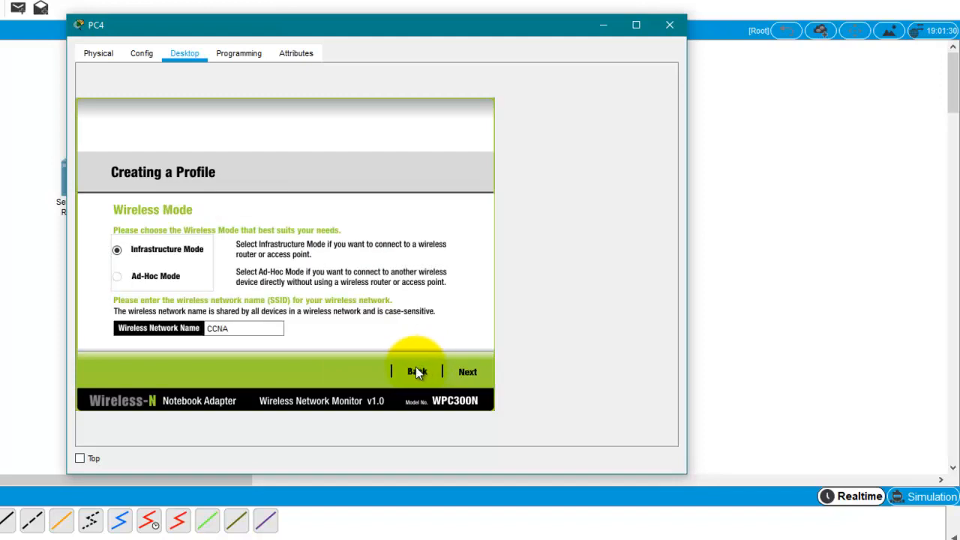
drag(258, 327, 213, 329)
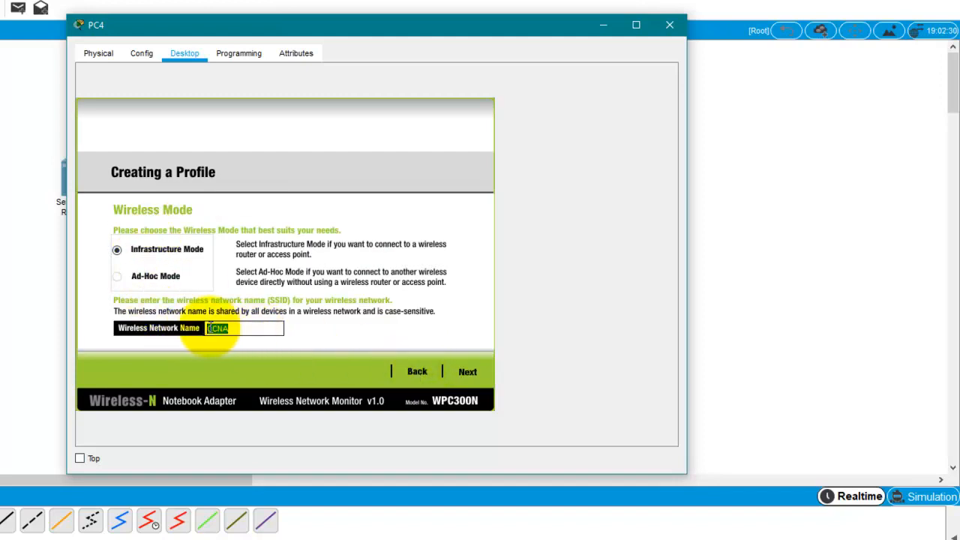
double_click(249, 336)
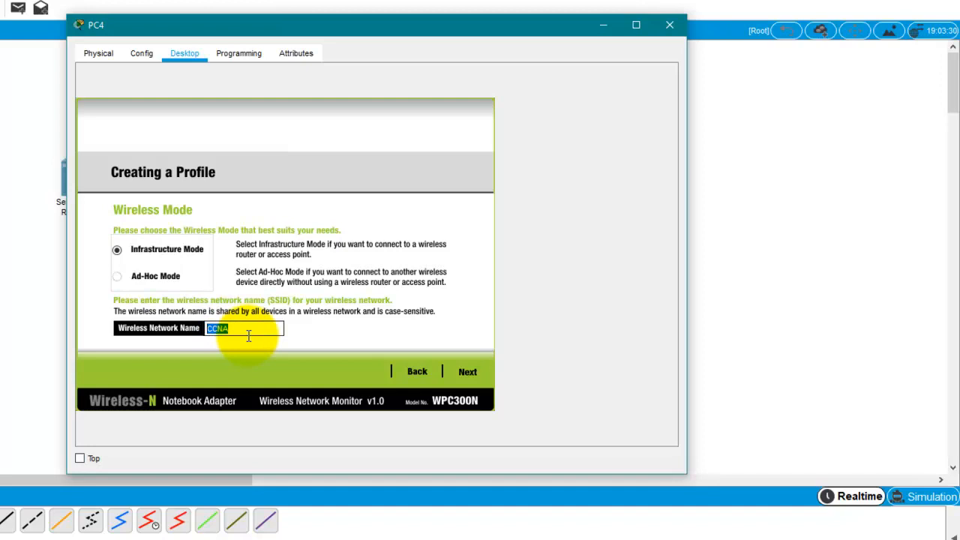
Keep DHCP, save the TT profile and connect PC4 to the wireless network
click(467, 371)
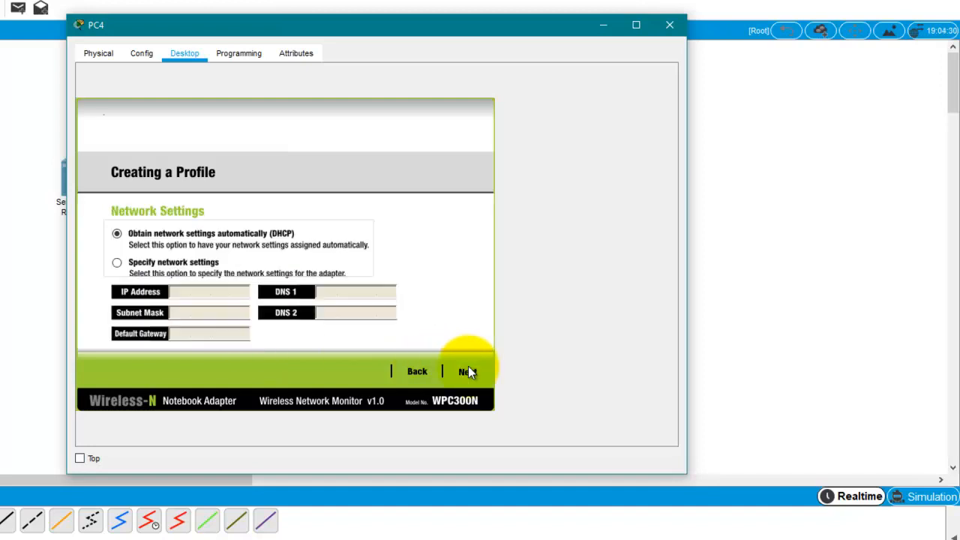
click(468, 371)
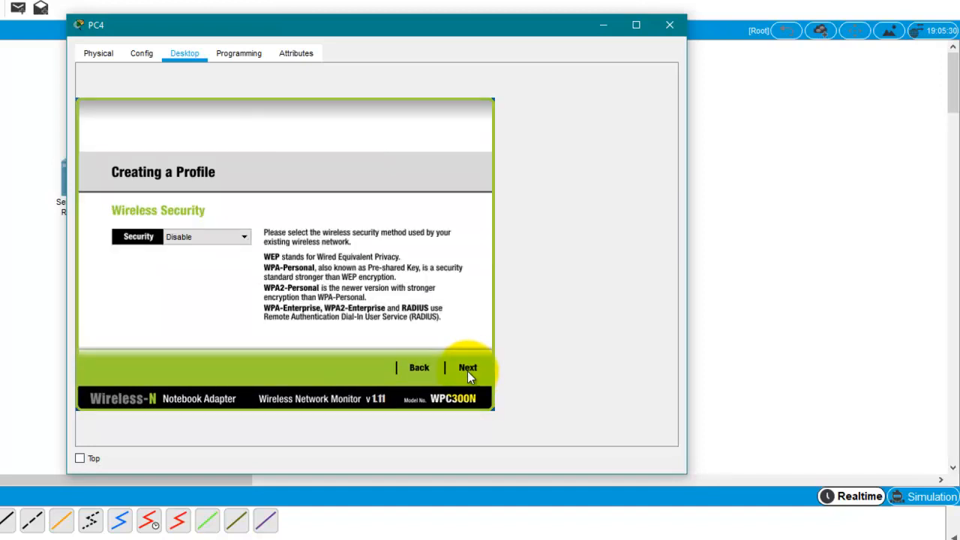
click(467, 372)
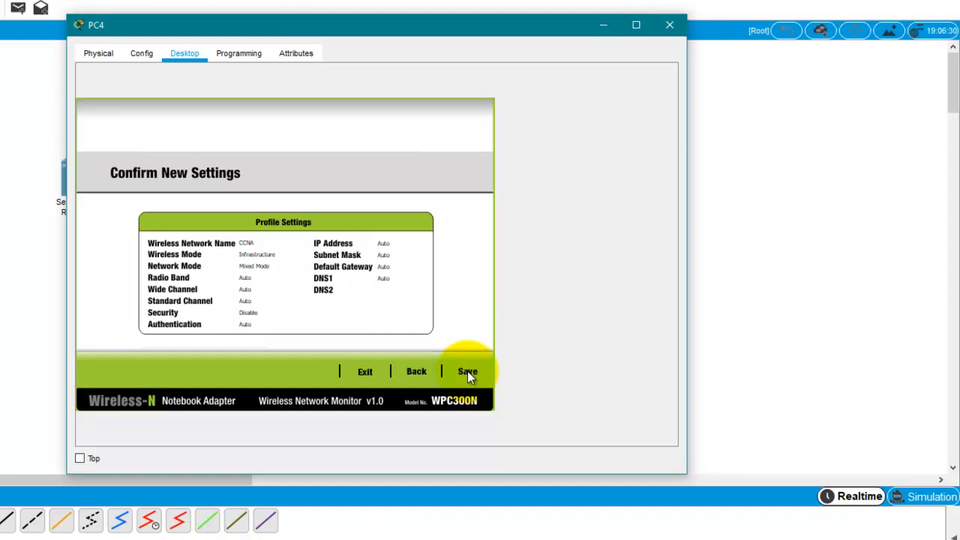
click(467, 372)
click(467, 372)
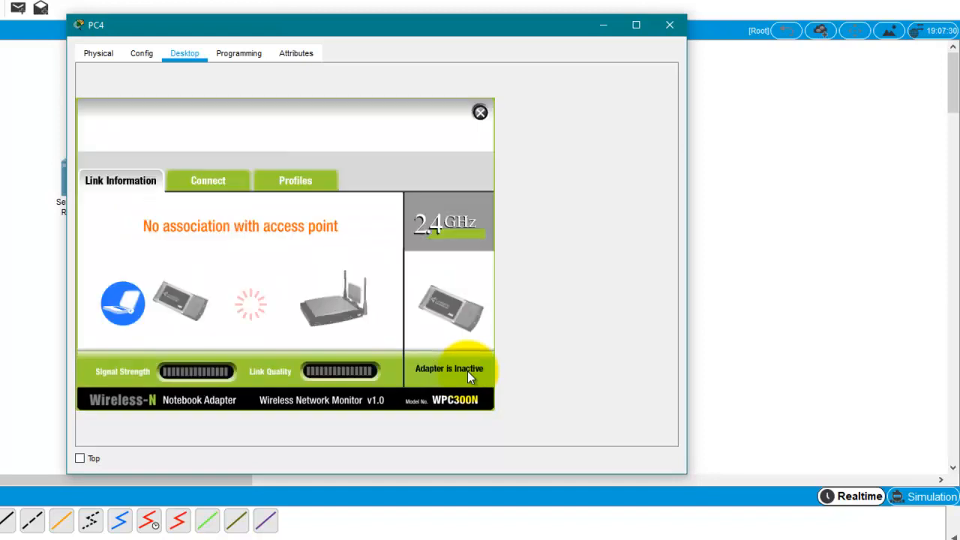
Reposition PC4's window and close it
drag(330, 34, 343, 36)
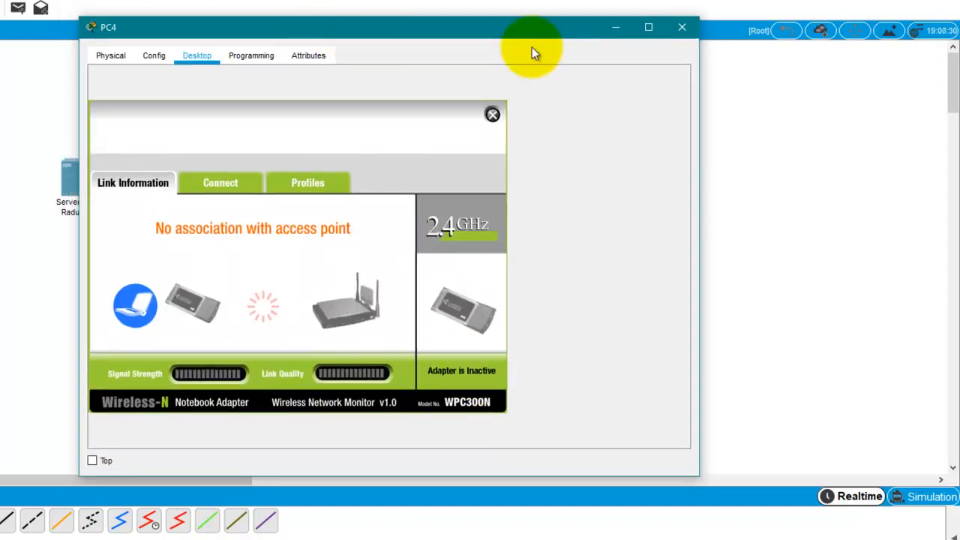
drag(504, 26, 825, 85)
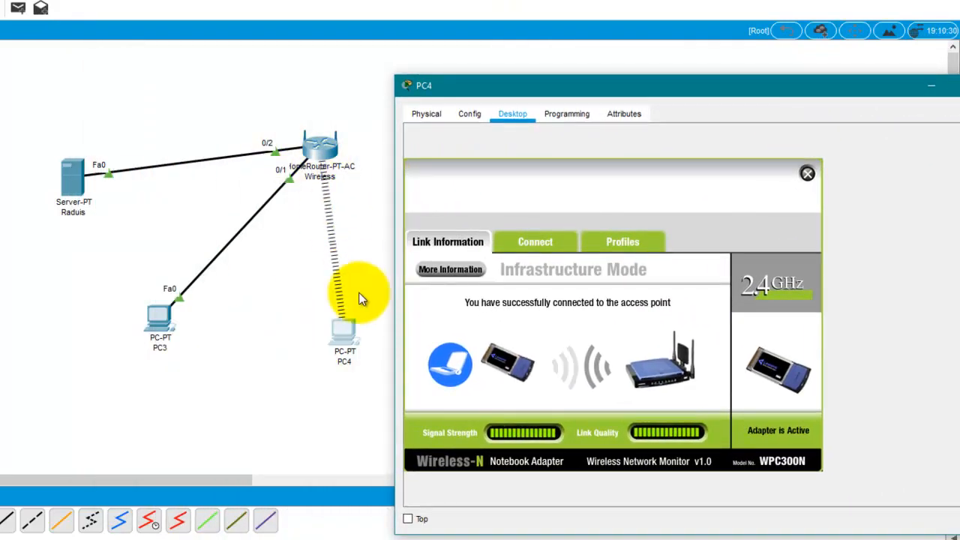
drag(665, 79, 236, 90)
click(629, 95)
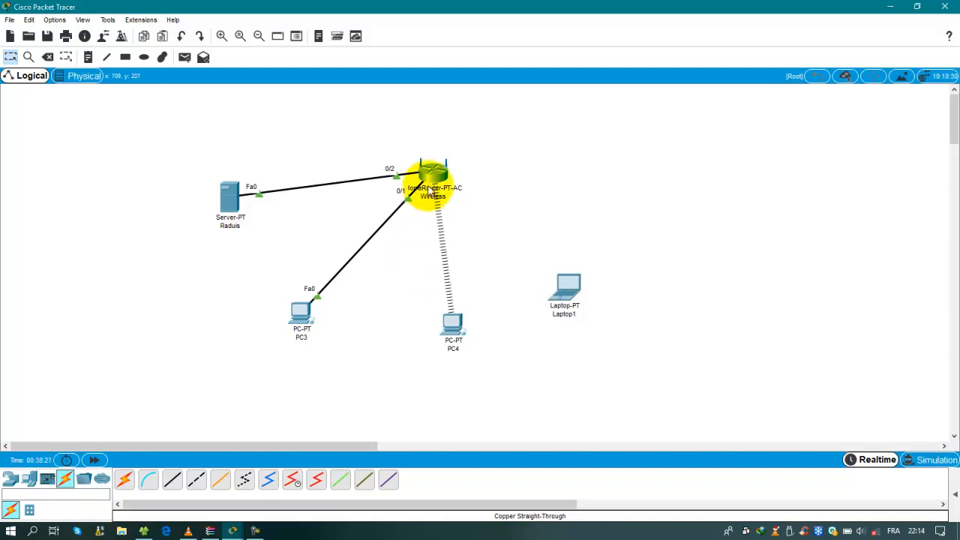
Show the router's Wireless Security page in PC3's web browser and expand the 2.4 GHz Security Mode list
click(300, 312)
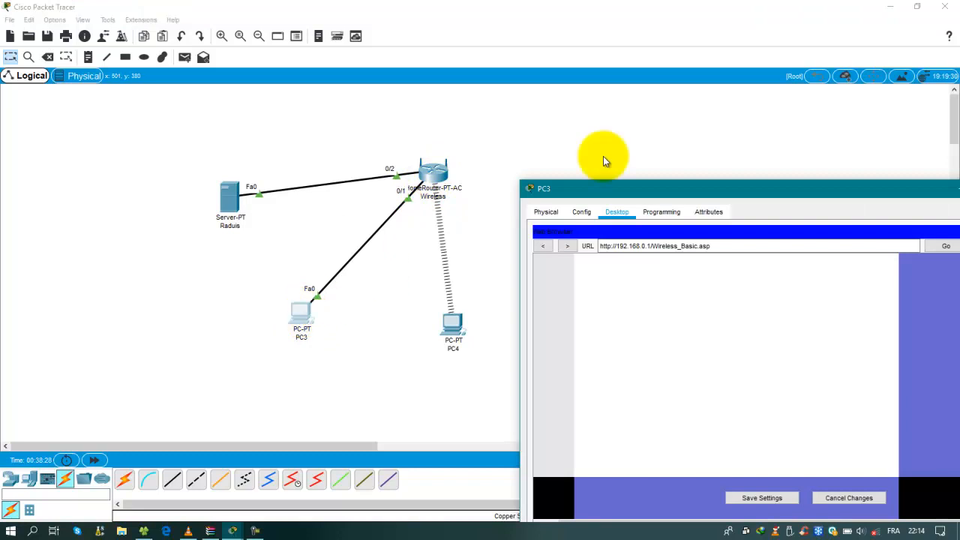
drag(643, 188, 369, 71)
scroll(501, 239, up, 3)
drag(742, 282, 736, 154)
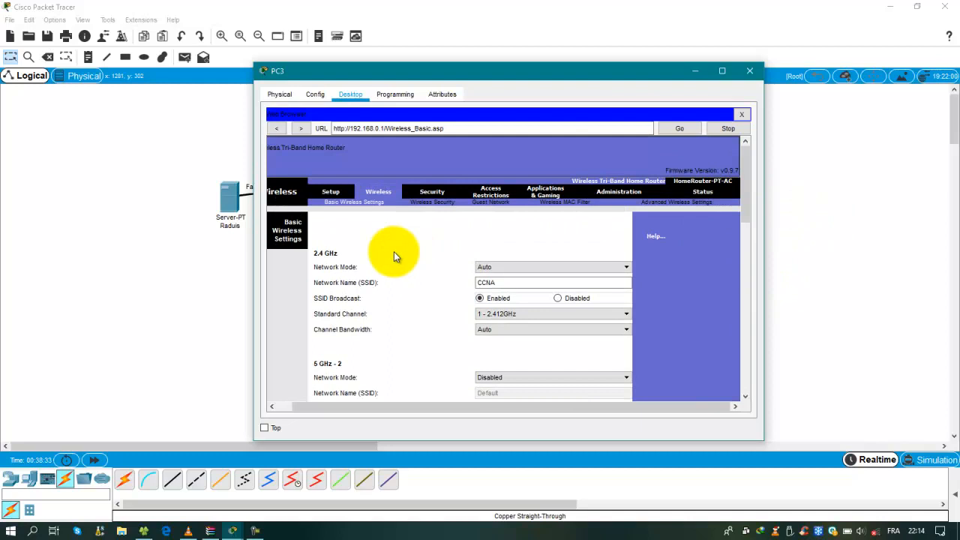
click(440, 206)
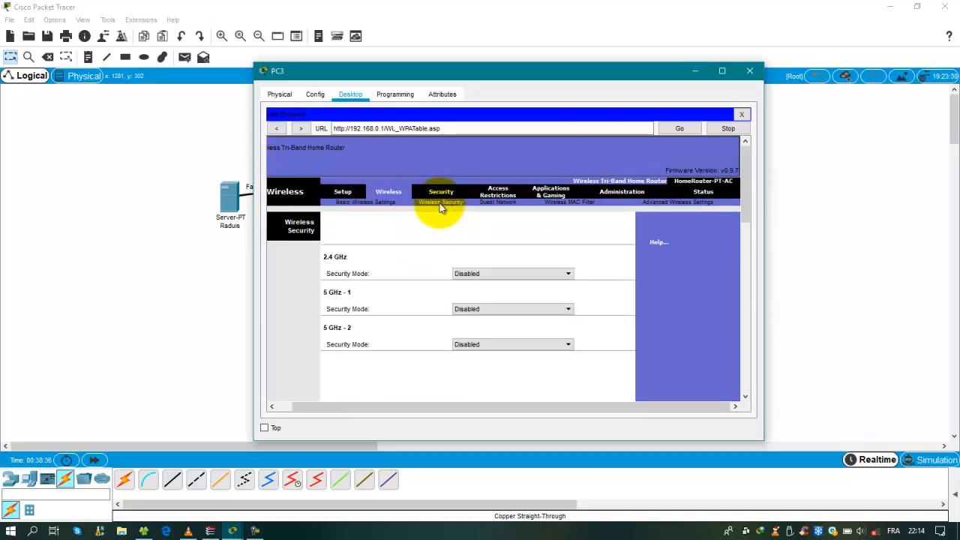
drag(488, 73, 686, 73)
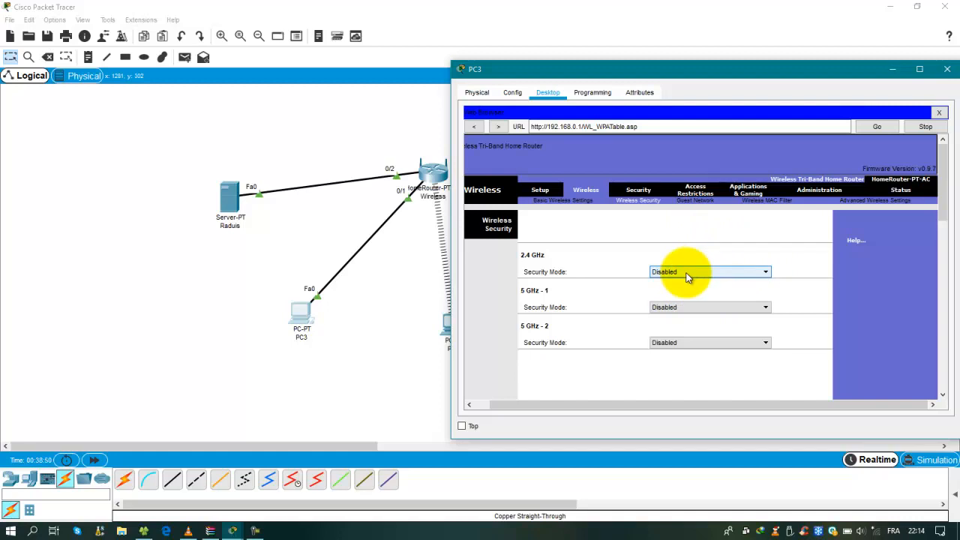
drag(708, 79, 635, 333)
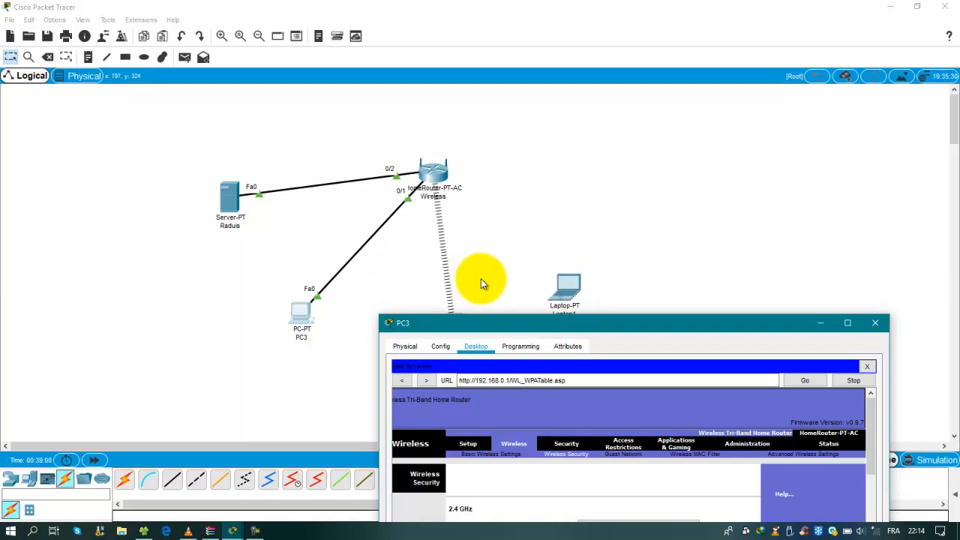
drag(501, 324, 612, 110)
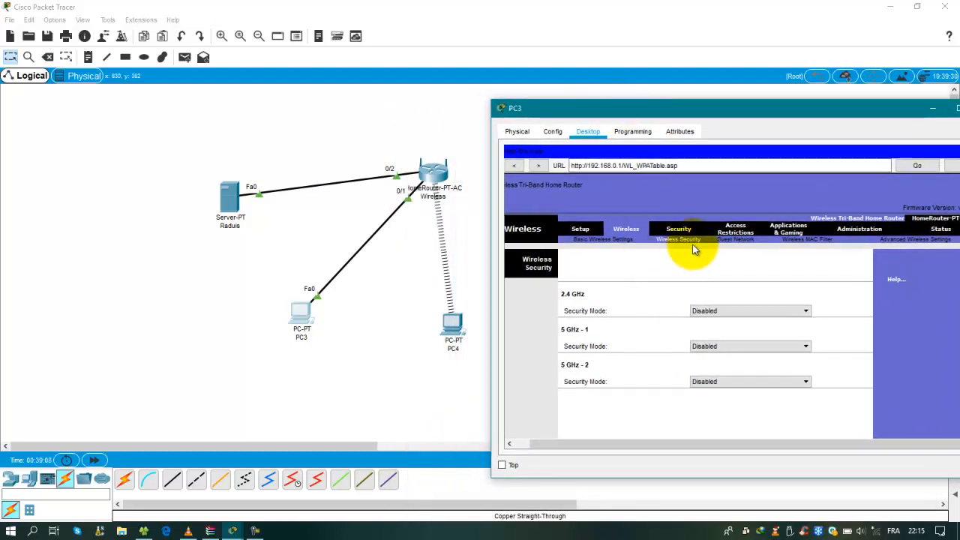
click(757, 312)
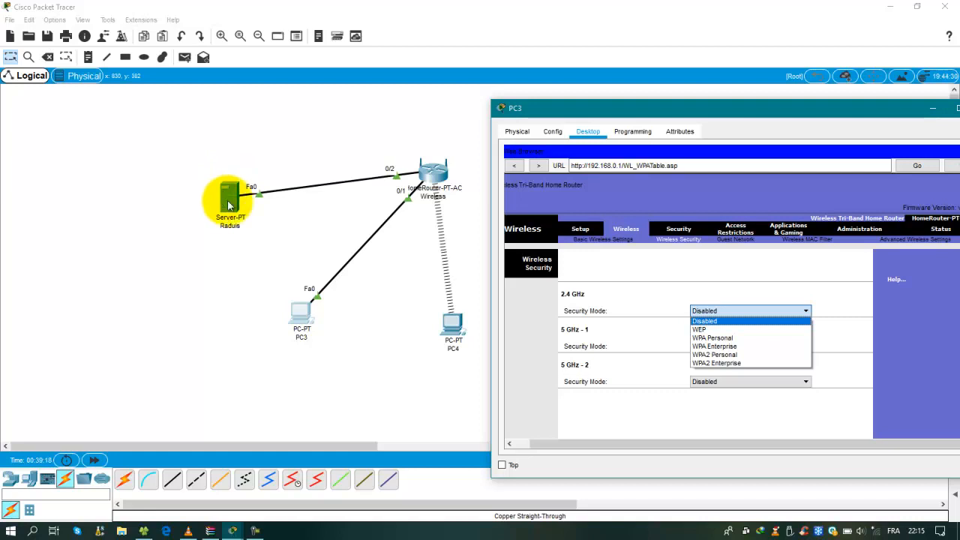
Set 2.4 GHz security to WPA2 Enterprise with AES and RADIUS server 192.168.0.103
click(718, 365)
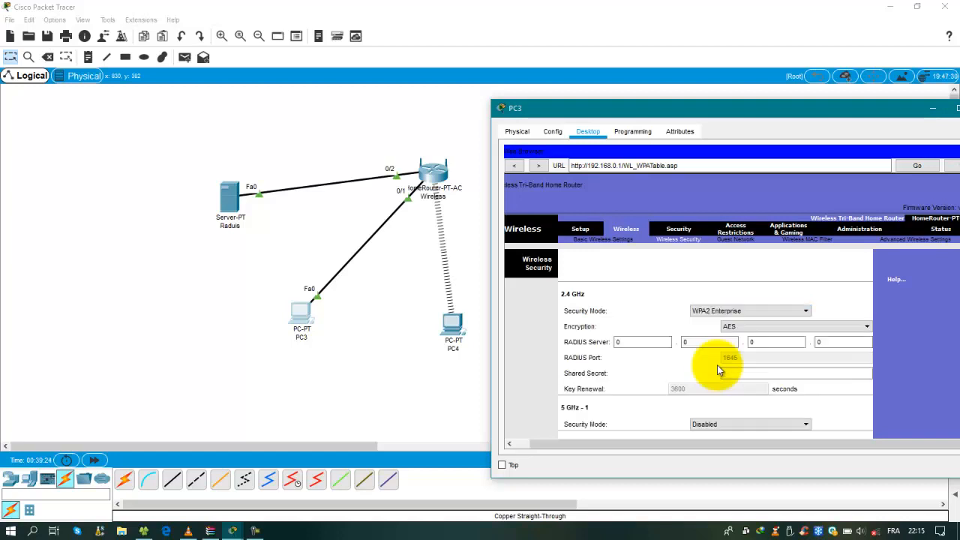
drag(747, 111, 720, 90)
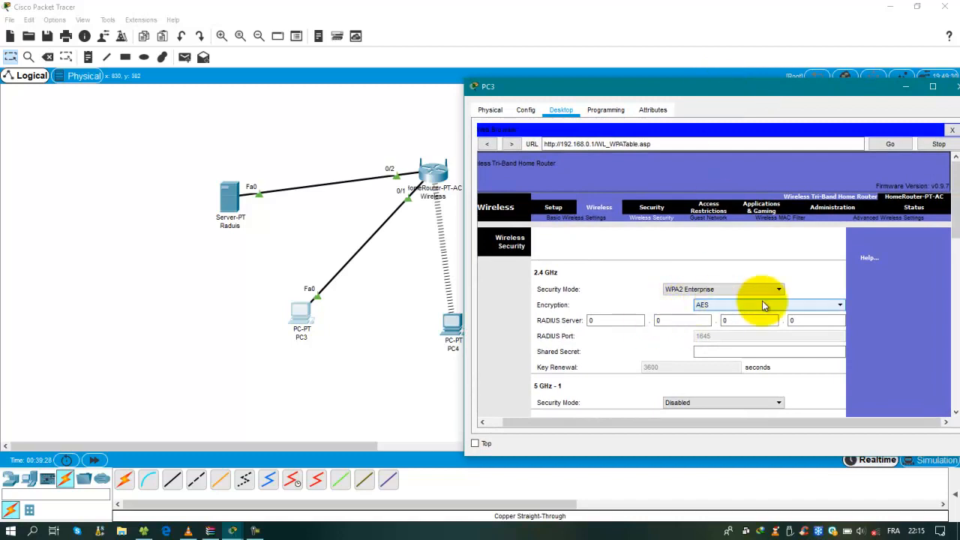
click(731, 303)
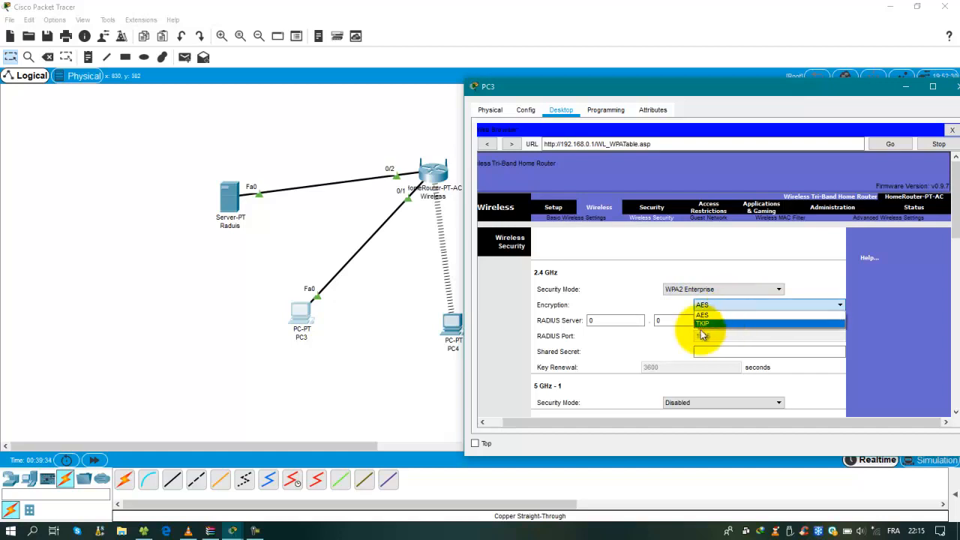
click(699, 313)
click(614, 322)
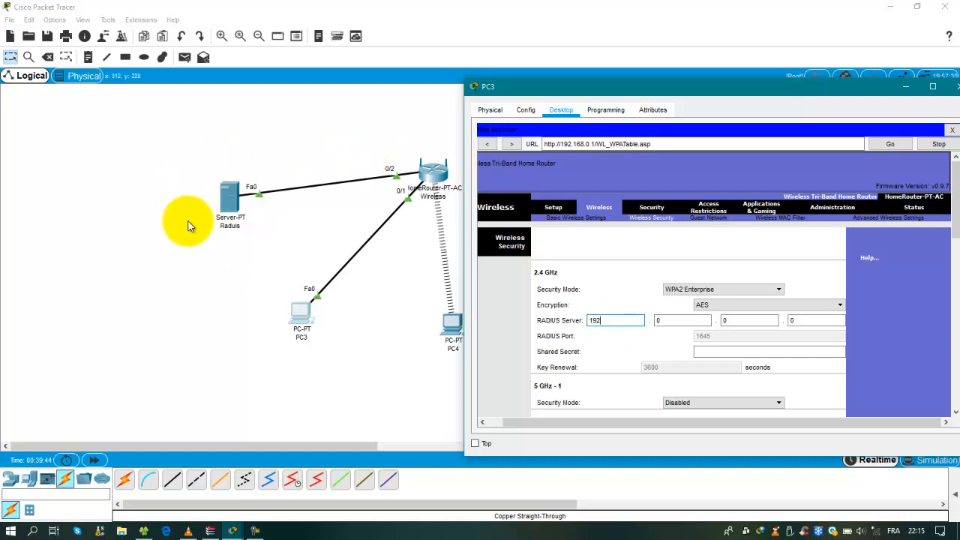
click(686, 321)
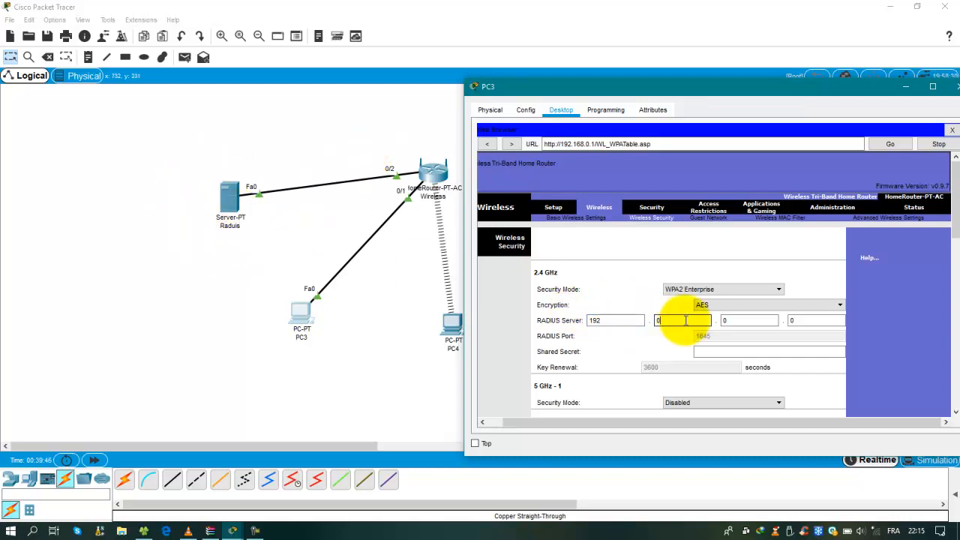
text(168)
click(725, 321)
click(804, 321)
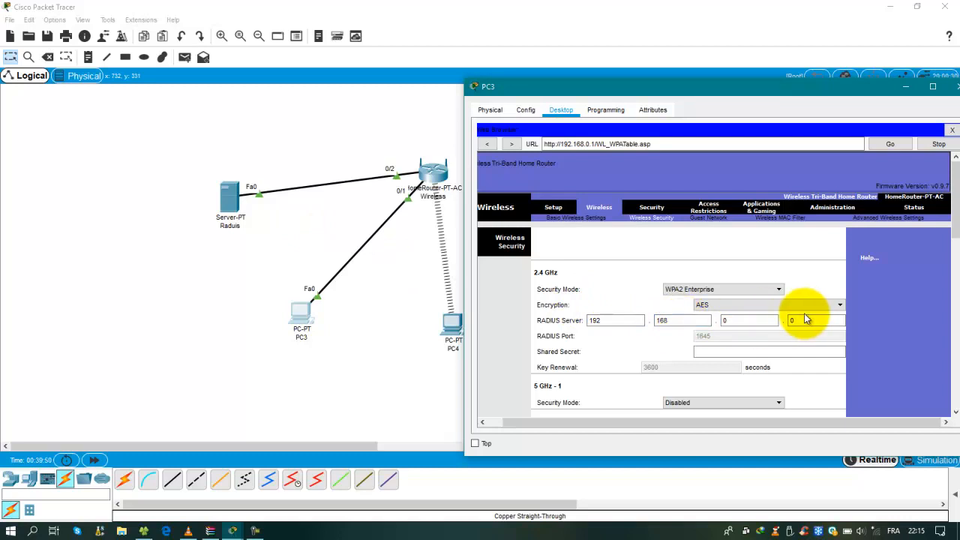
text(103)
Check the Radius server's IP address on the topology, then return to PC3's router page
click(185, 230)
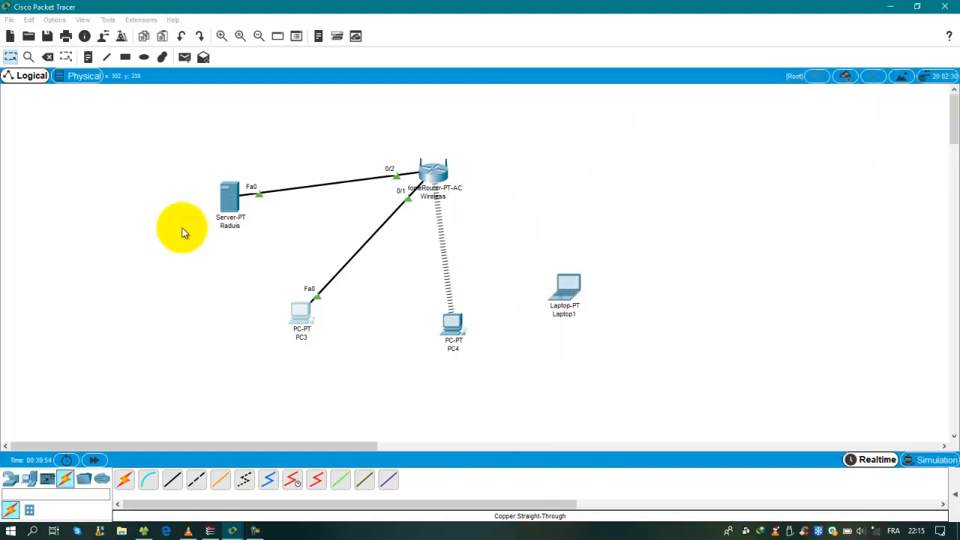
mouse_move(230, 200)
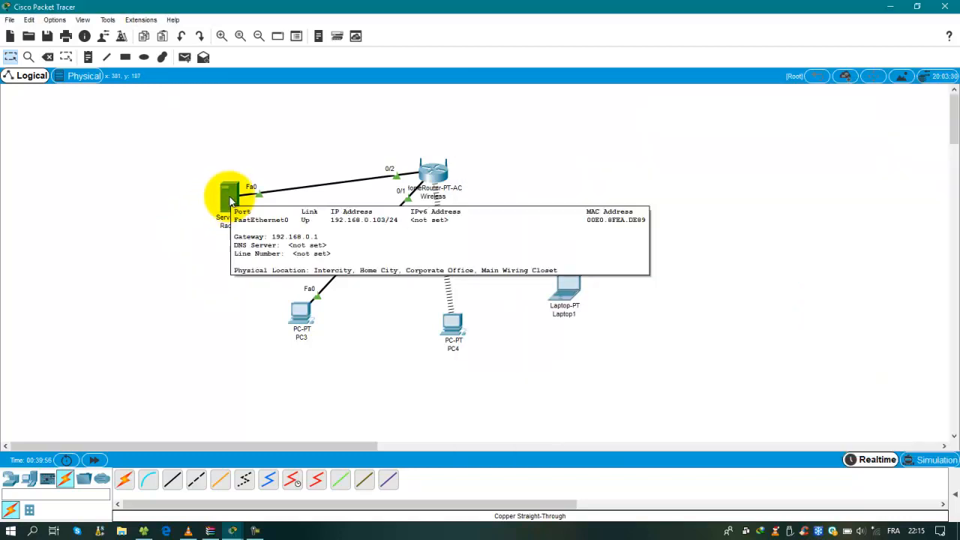
mouse_move(231, 527)
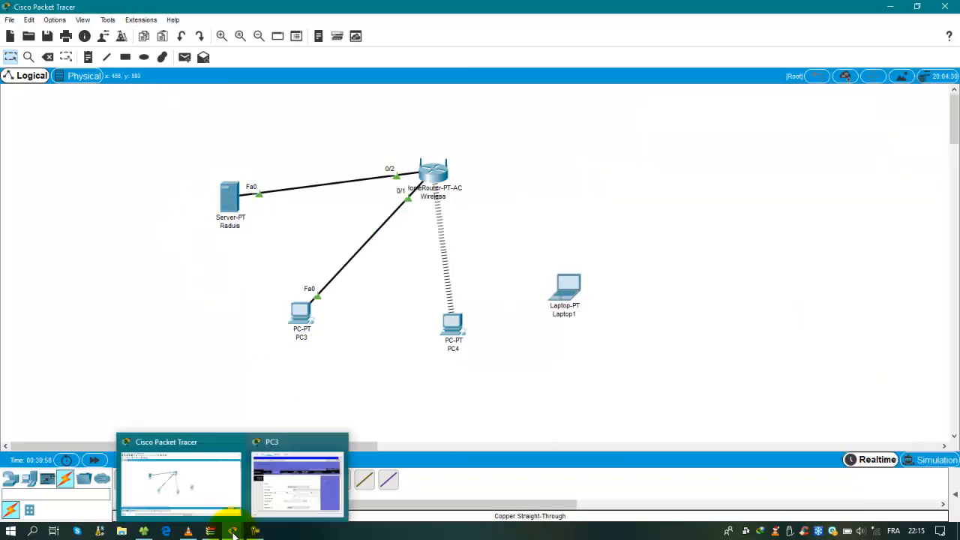
click(280, 489)
drag(788, 88, 725, 56)
Enter the RADIUS shared secret and save the wireless security settings
click(631, 323)
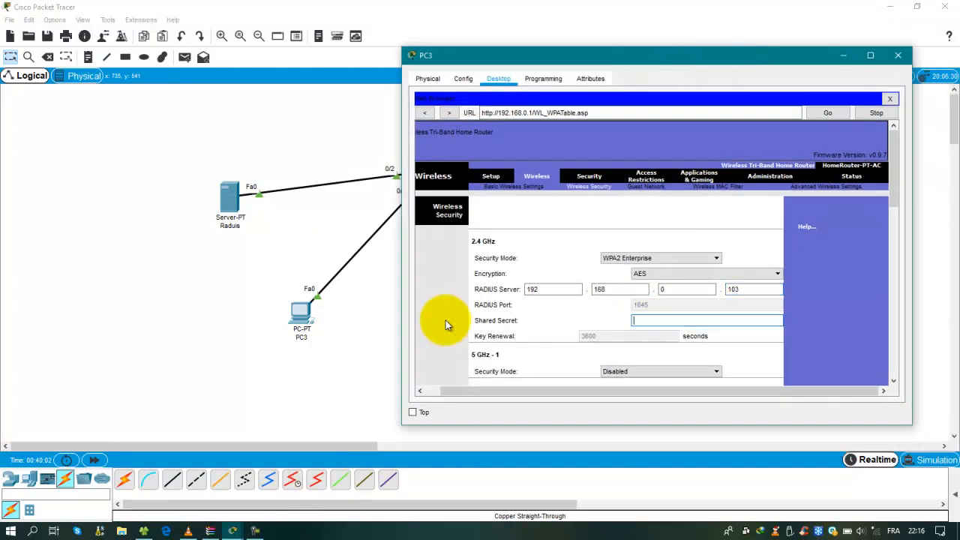
click(665, 321)
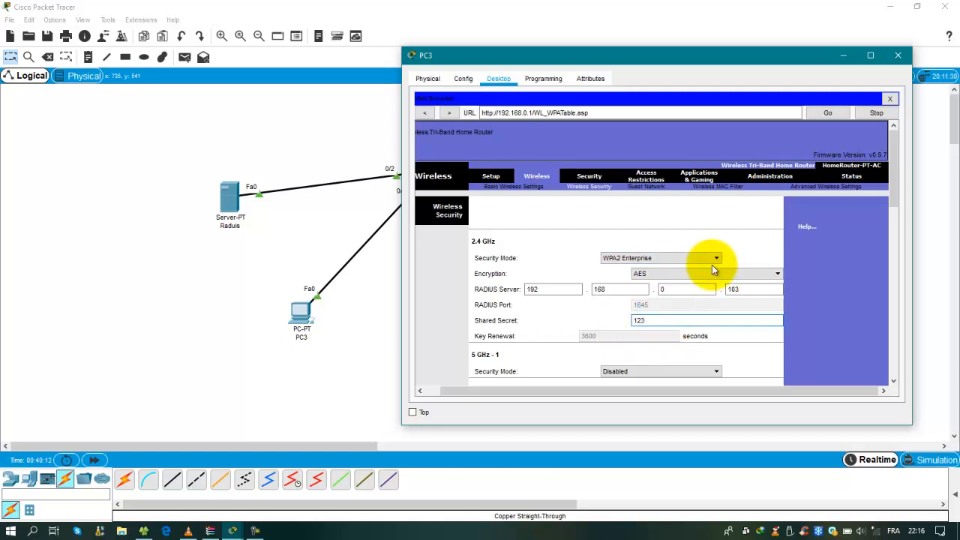
mouse_move(893, 180)
mouse_down()
mouse_move(891, 210)
mouse_move(879, 184)
mouse_up()
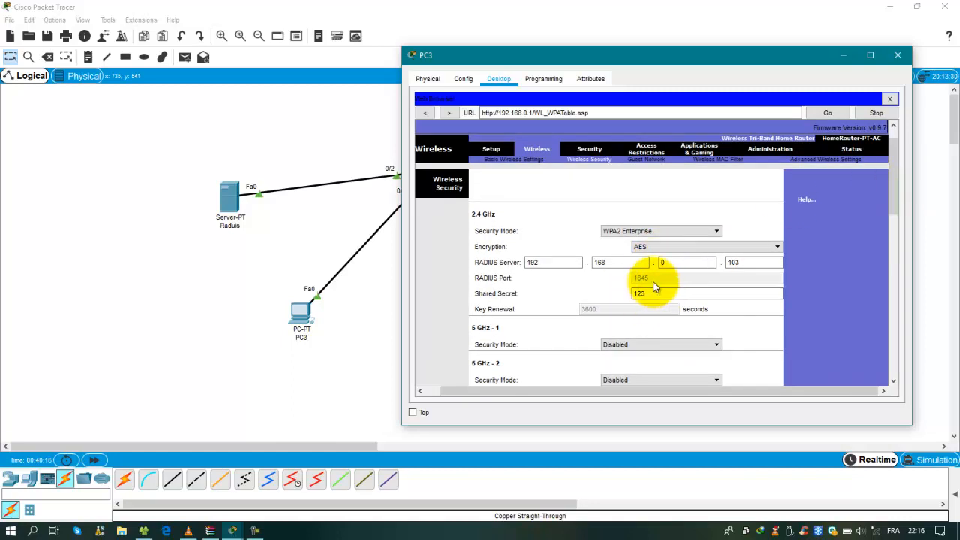
drag(891, 214, 902, 352)
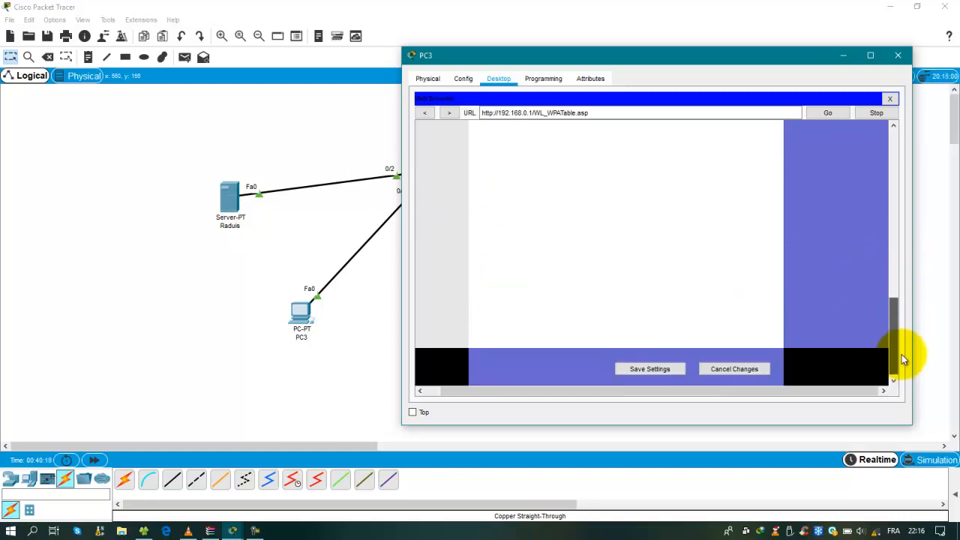
click(649, 369)
Confirm AES encryption is selected and save the wireless security settings again
scroll(743, 296, up, 3)
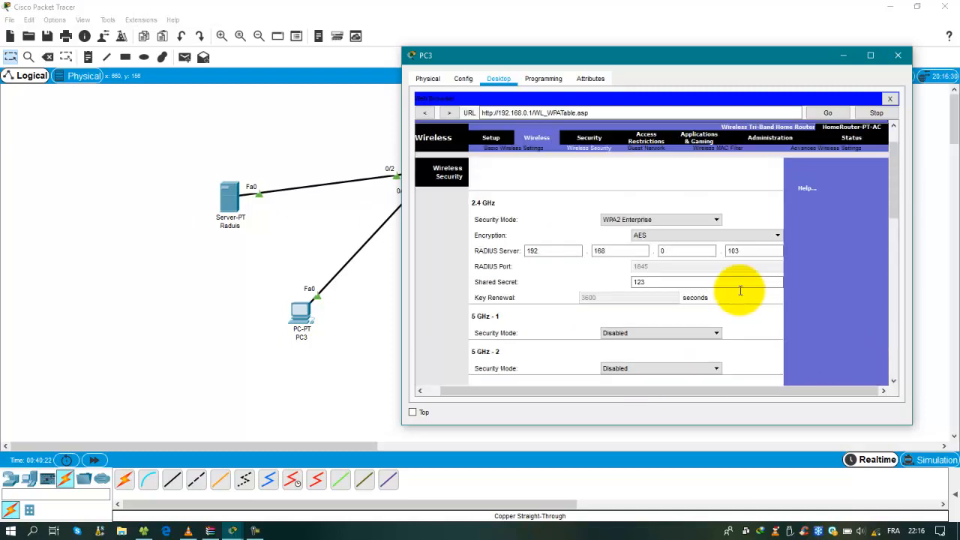
click(673, 235)
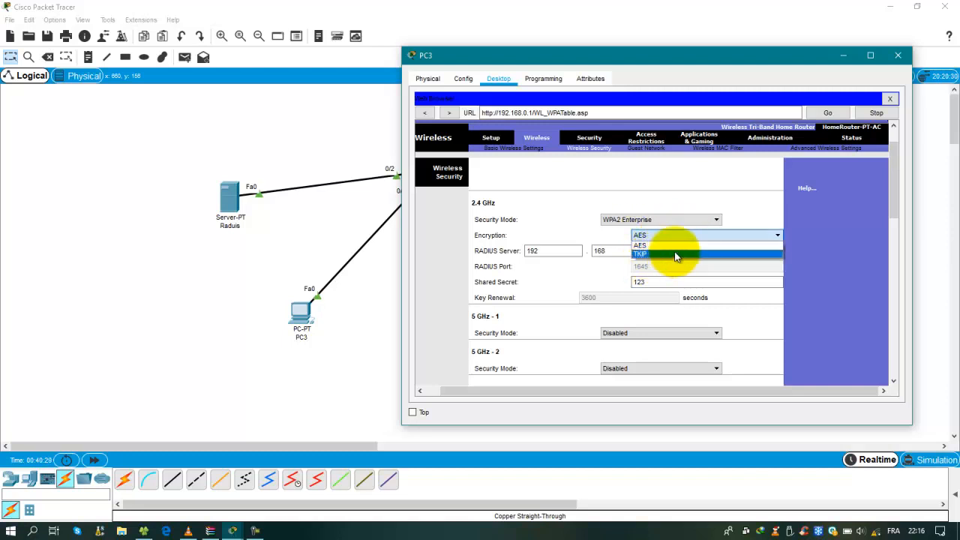
click(741, 214)
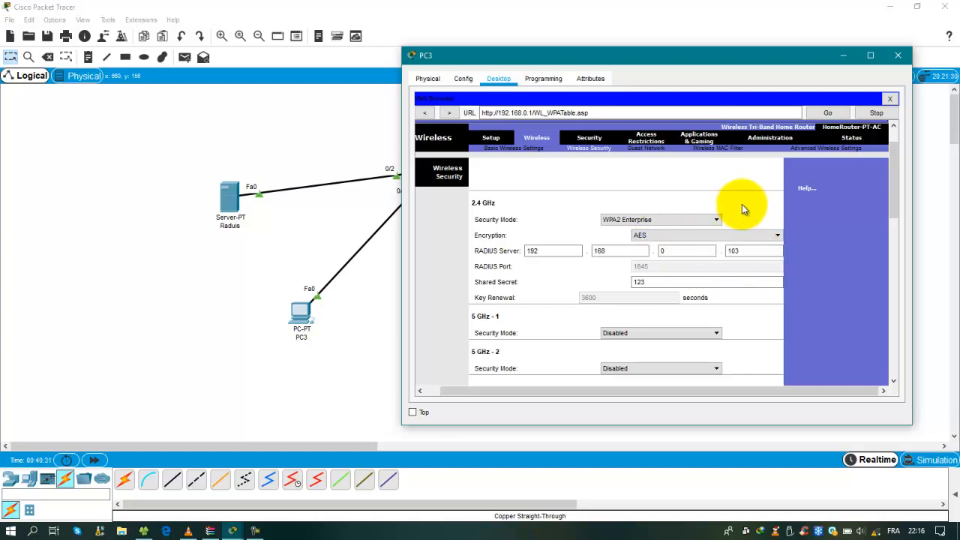
scroll(682, 316, down, 3)
scroll(682, 318, down, 5)
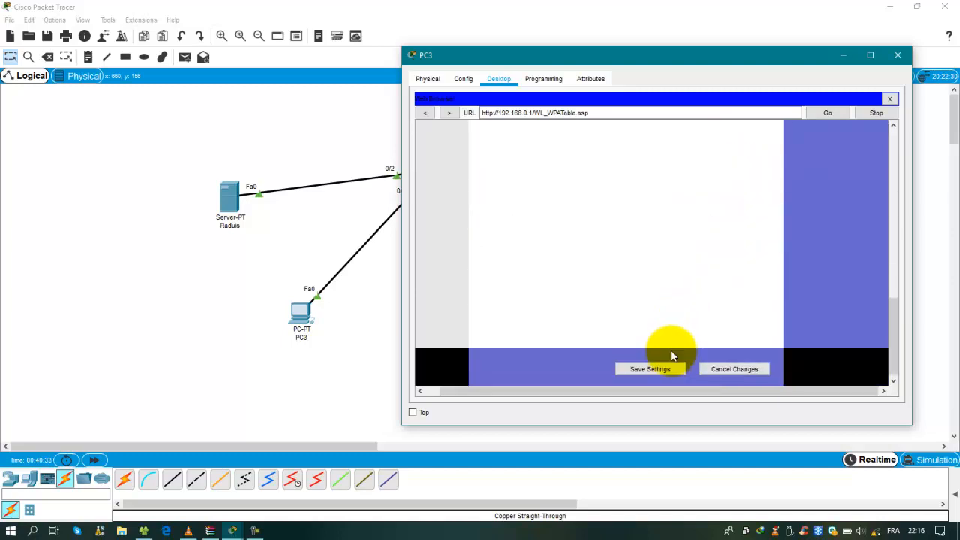
click(660, 367)
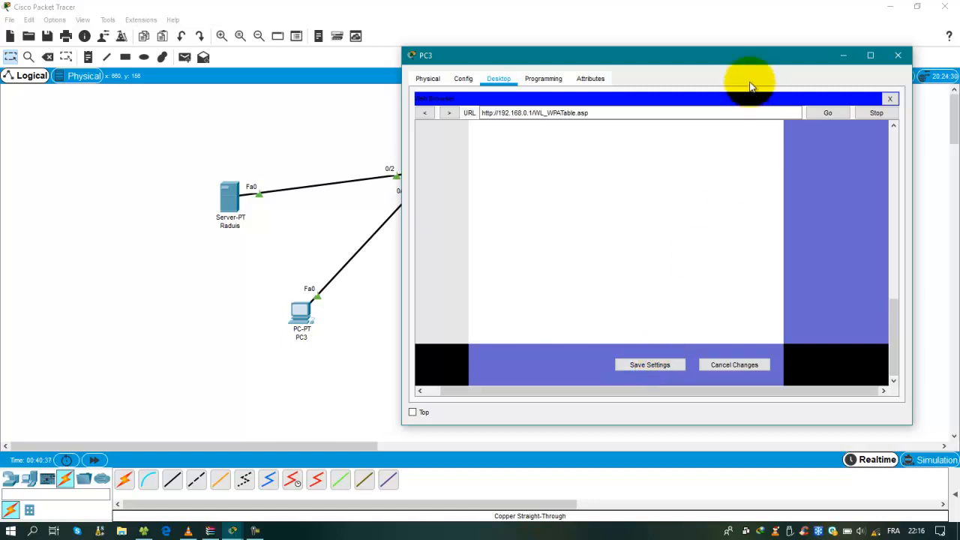
drag(746, 62, 937, 133)
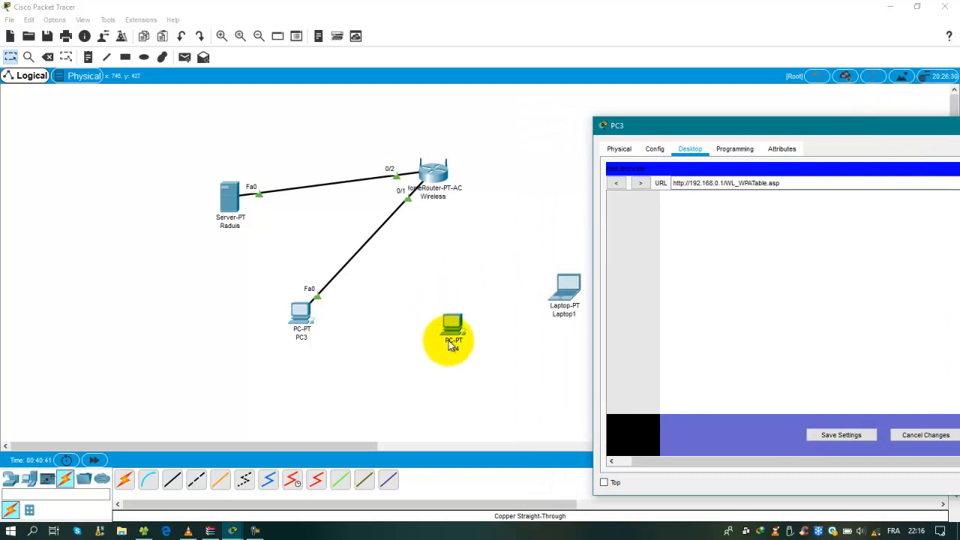
drag(772, 133, 593, 133)
Close PC3's browser and window, nudge PC3 and the Radius server, and close the server's window
click(901, 175)
click(909, 133)
drag(301, 315, 345, 308)
drag(214, 199, 230, 171)
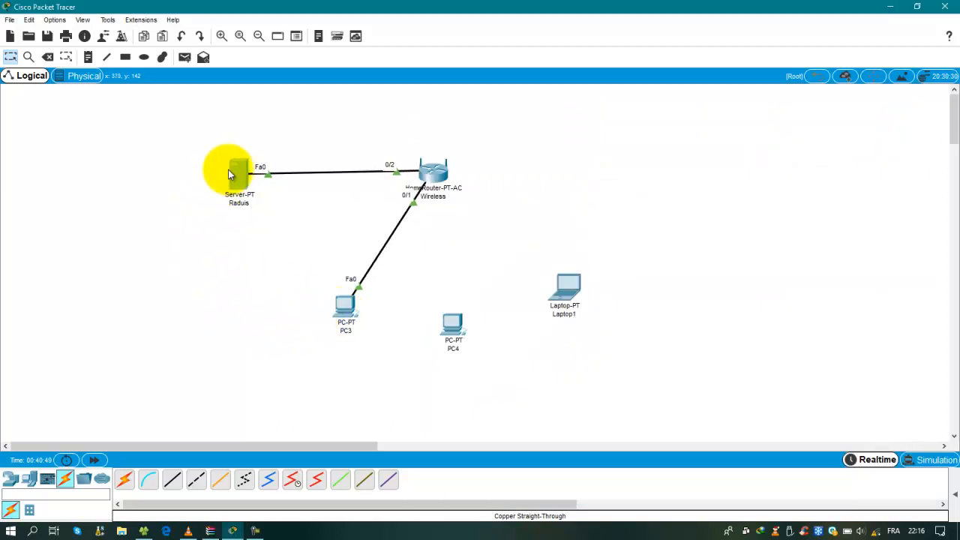
click(229, 171)
click(721, 72)
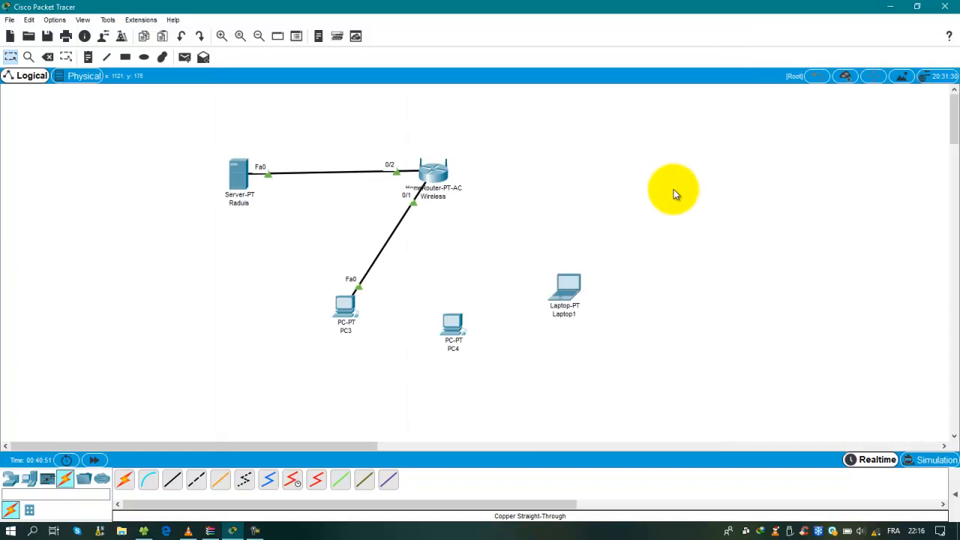
Move PC4 and Laptop1 to new spots farther right on the canvas
mouse_move(343, 306)
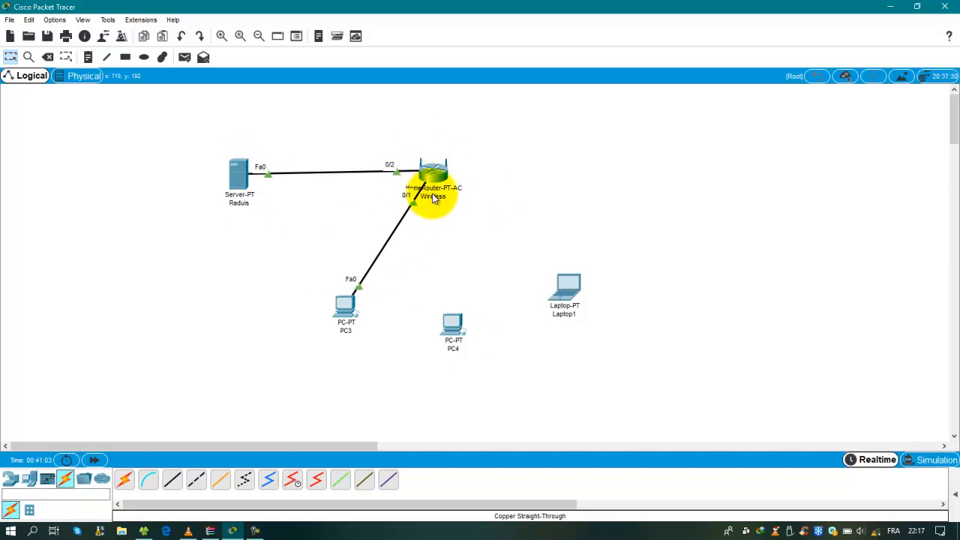
mouse_move(433, 197)
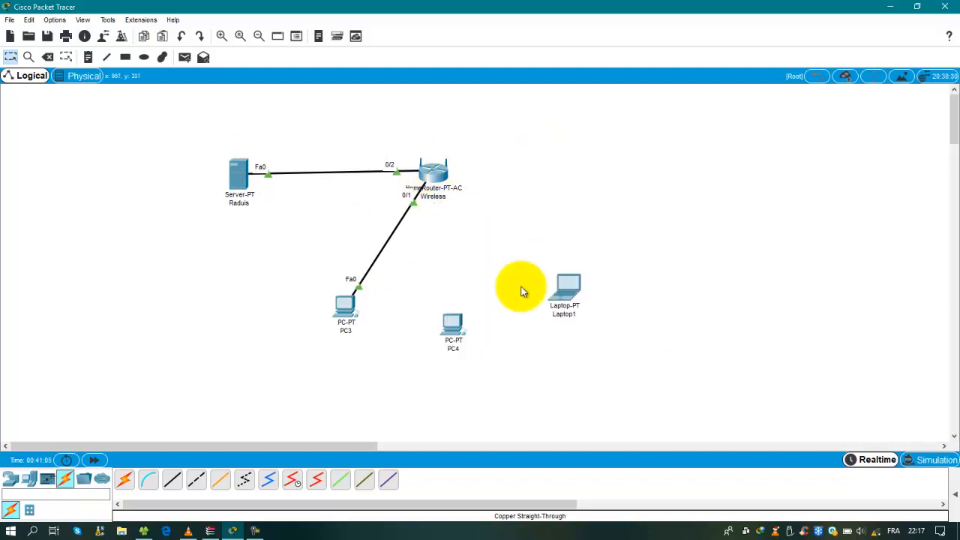
drag(453, 326, 505, 321)
drag(562, 284, 629, 197)
drag(498, 318, 534, 300)
Launch Laptop1's PC Wireless client and start a new profile from the Profiles page
click(641, 188)
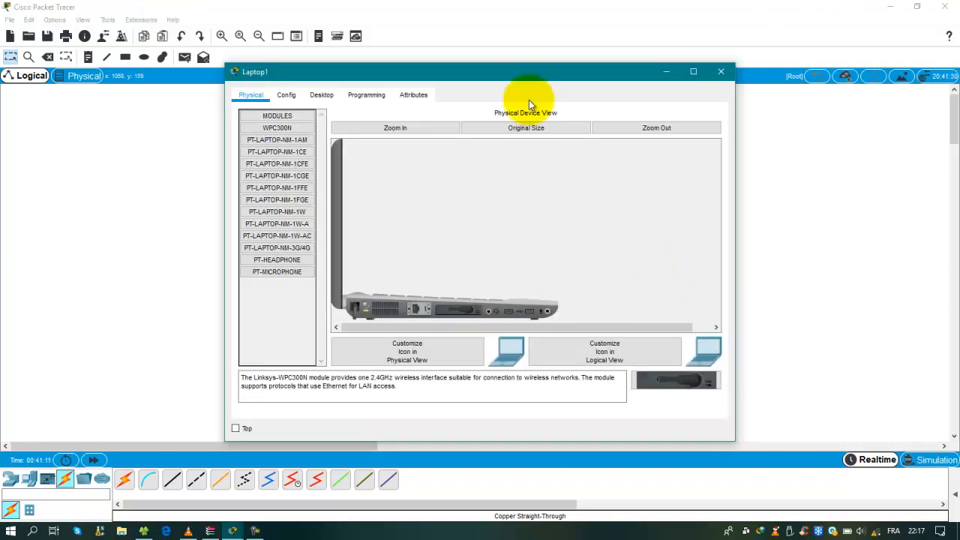
drag(654, 67, 755, 108)
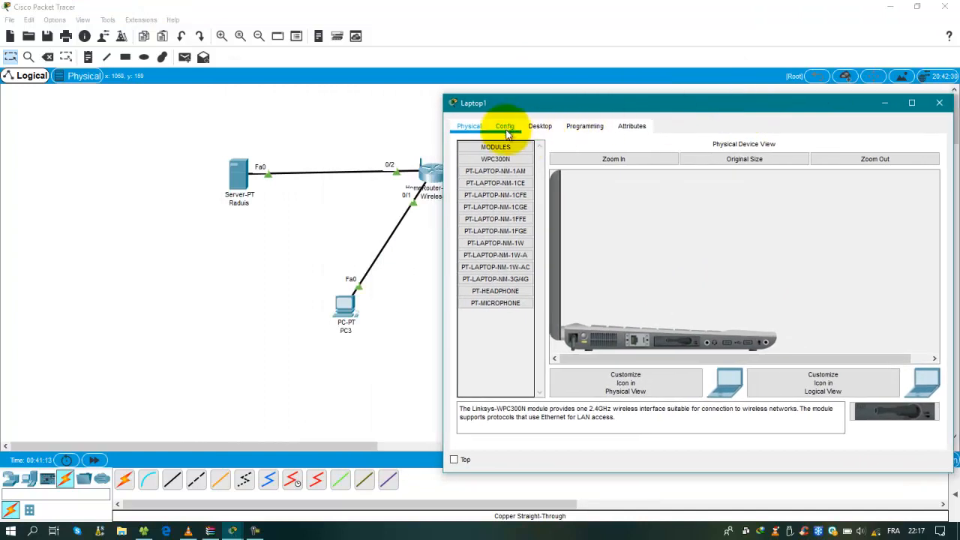
click(540, 126)
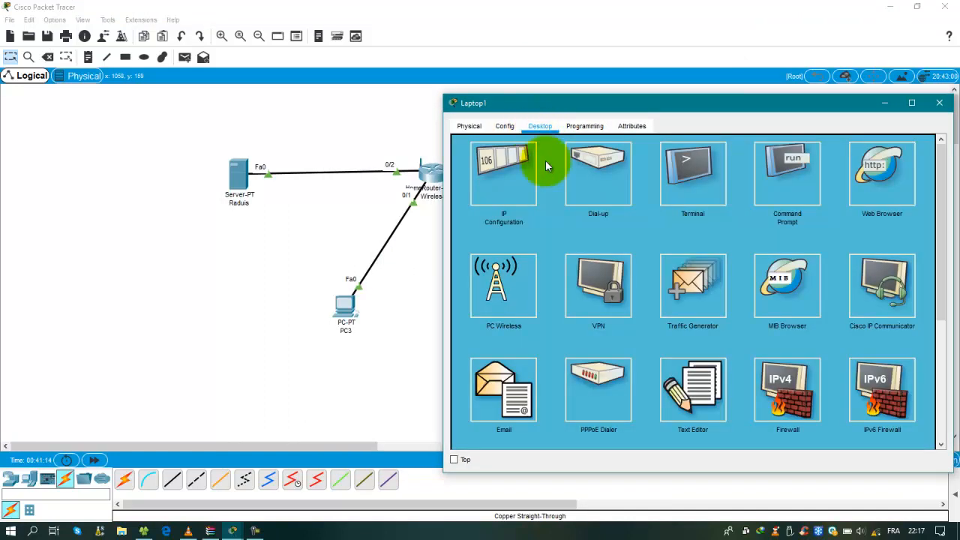
click(507, 297)
drag(577, 103, 646, 71)
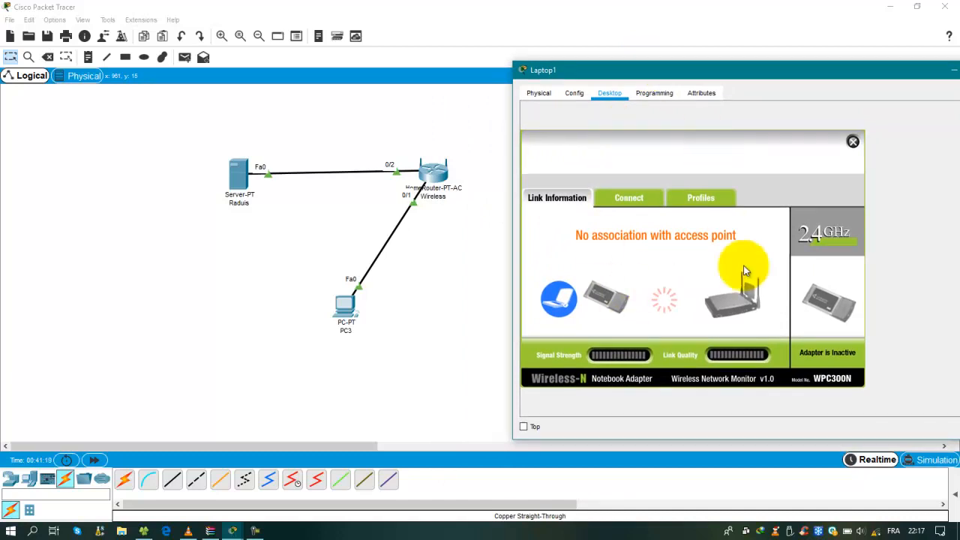
click(697, 197)
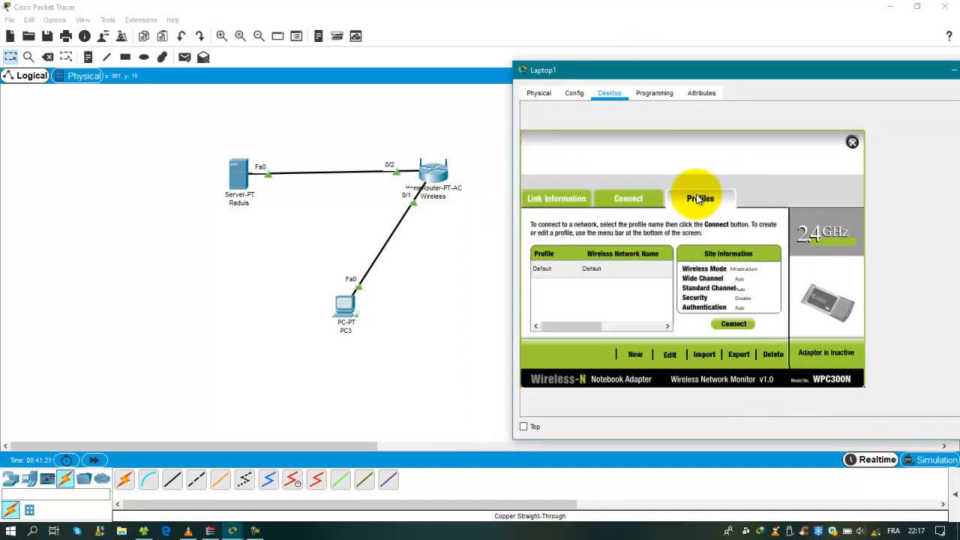
click(636, 355)
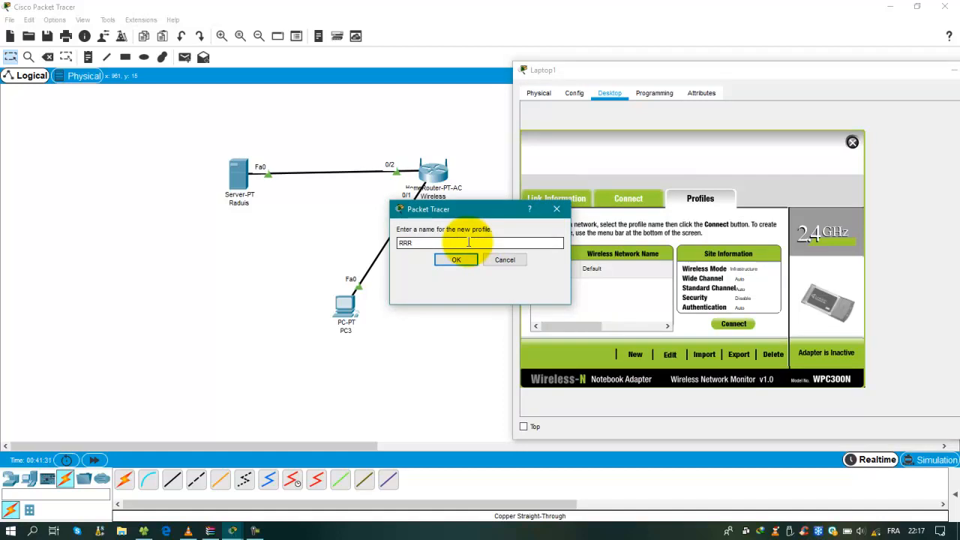
Name the profile RRR and set it up manually for SSID CCNA, infrastructure mode, DHCP
click(456, 260)
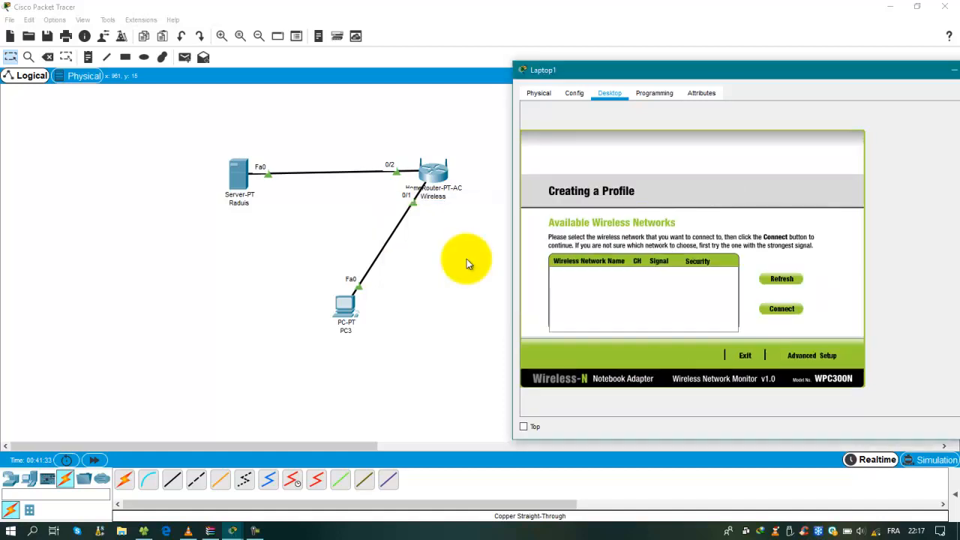
click(802, 357)
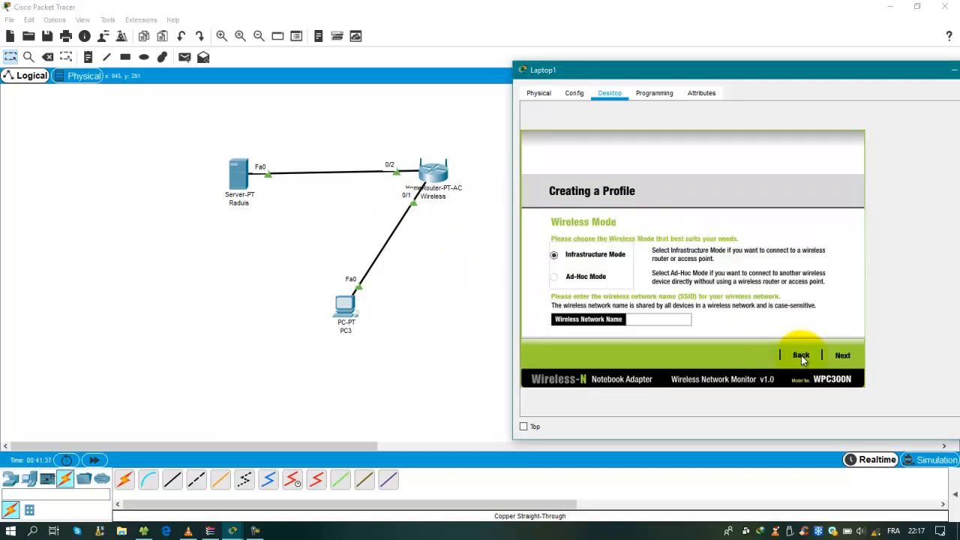
click(652, 322)
click(843, 356)
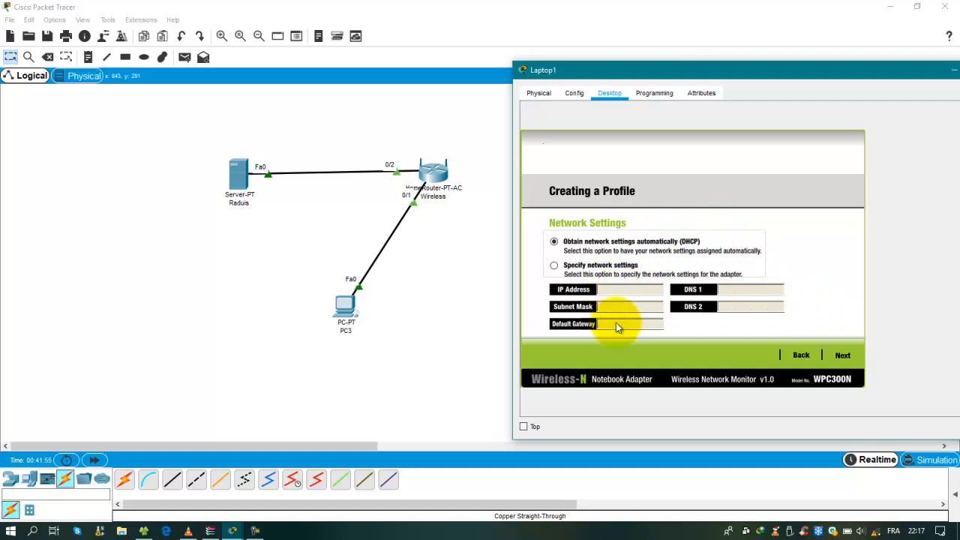
click(849, 358)
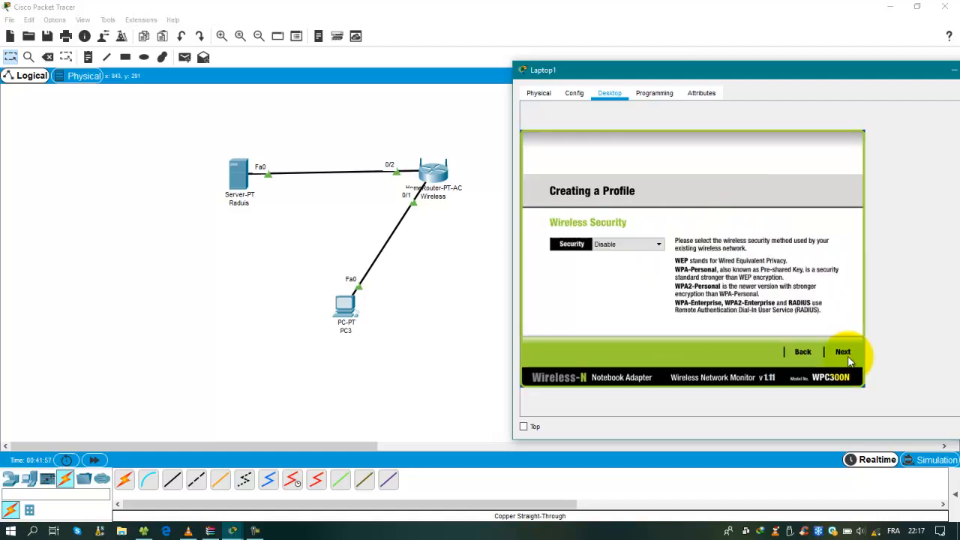
Choose WPA2-Enterprise security and enter the login name, then check the Radius server's users
click(660, 247)
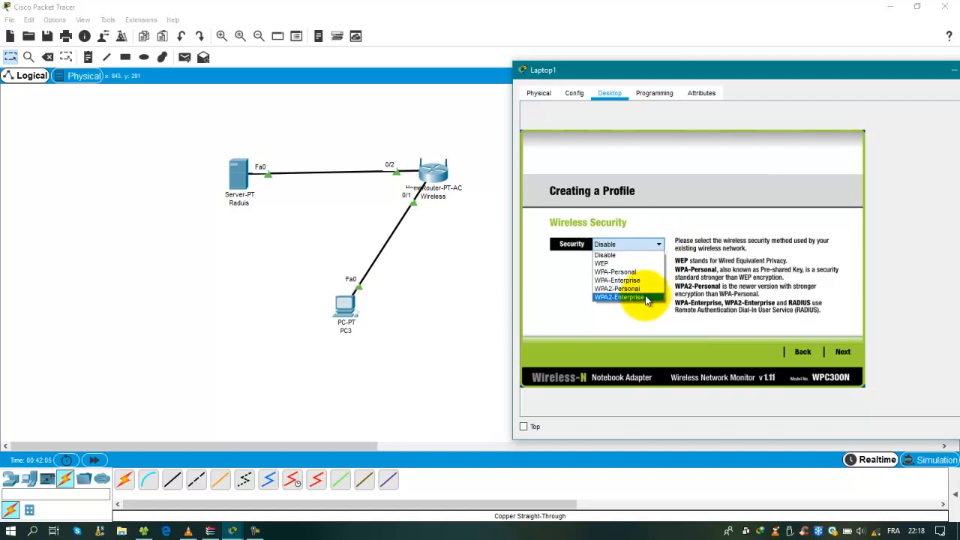
click(647, 299)
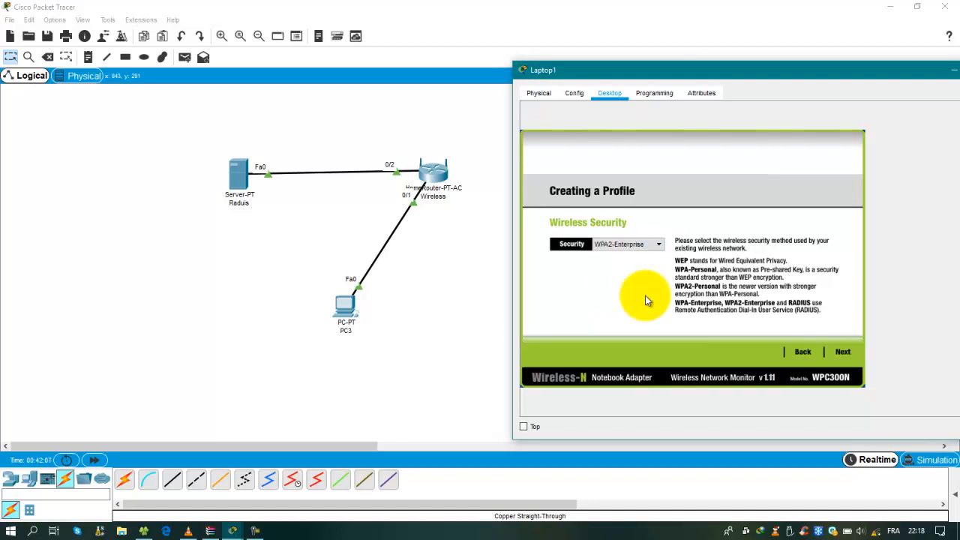
click(844, 352)
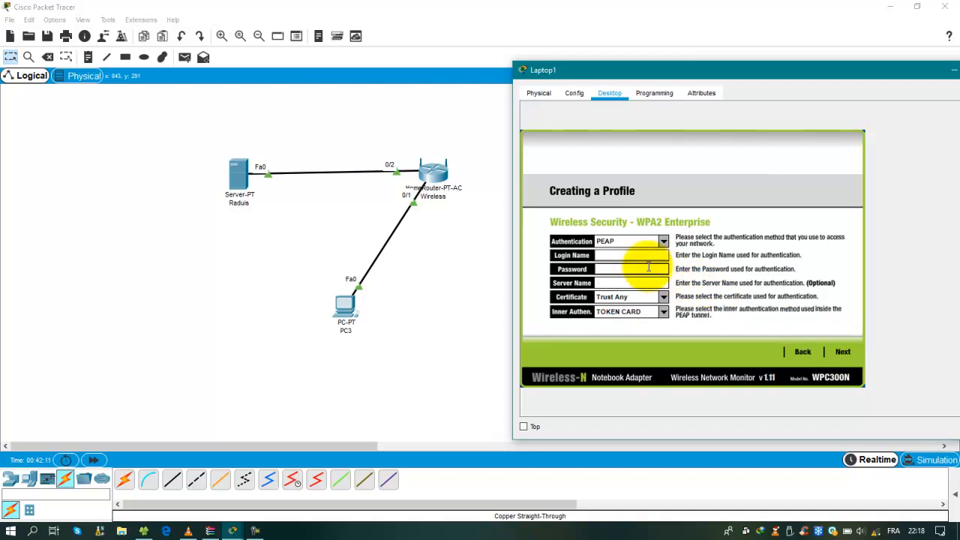
click(611, 255)
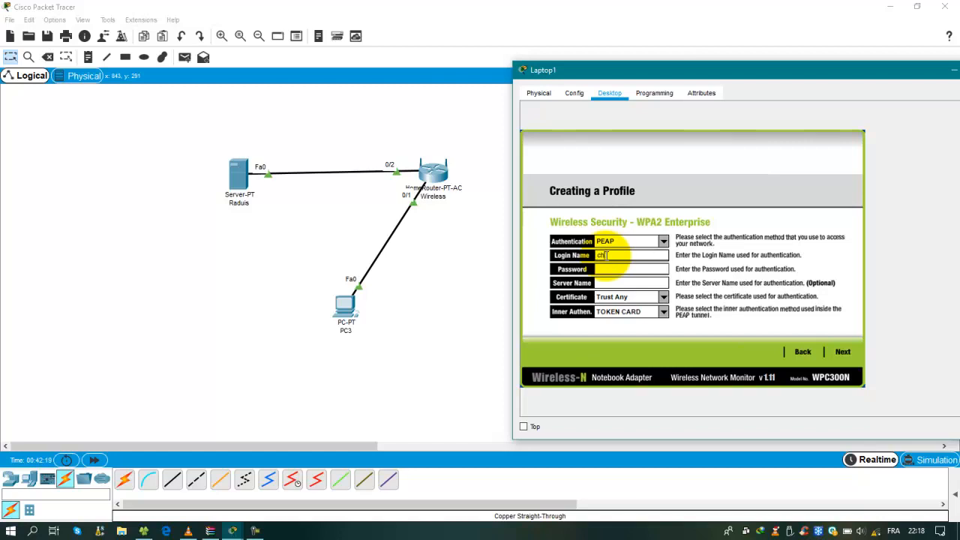
drag(623, 255, 597, 255)
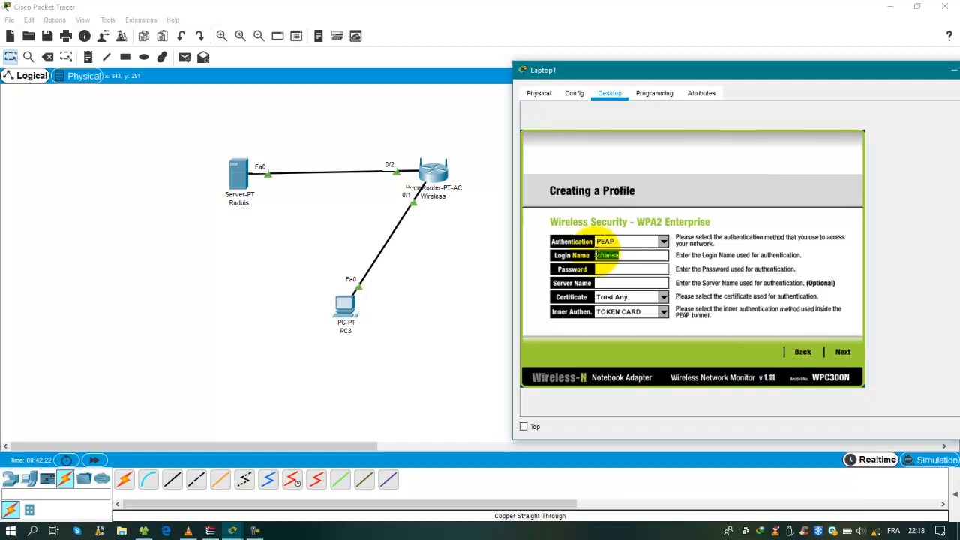
click(237, 171)
click(281, 195)
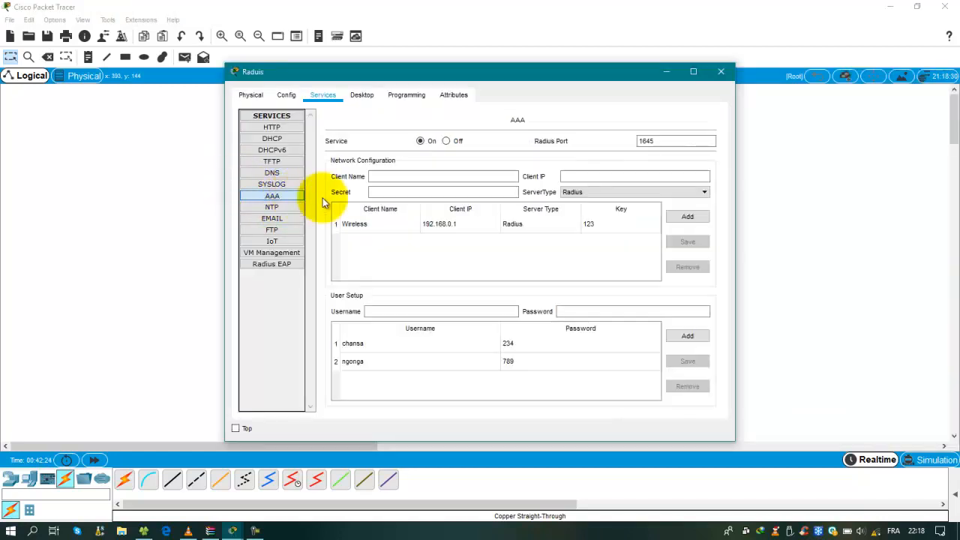
click(396, 347)
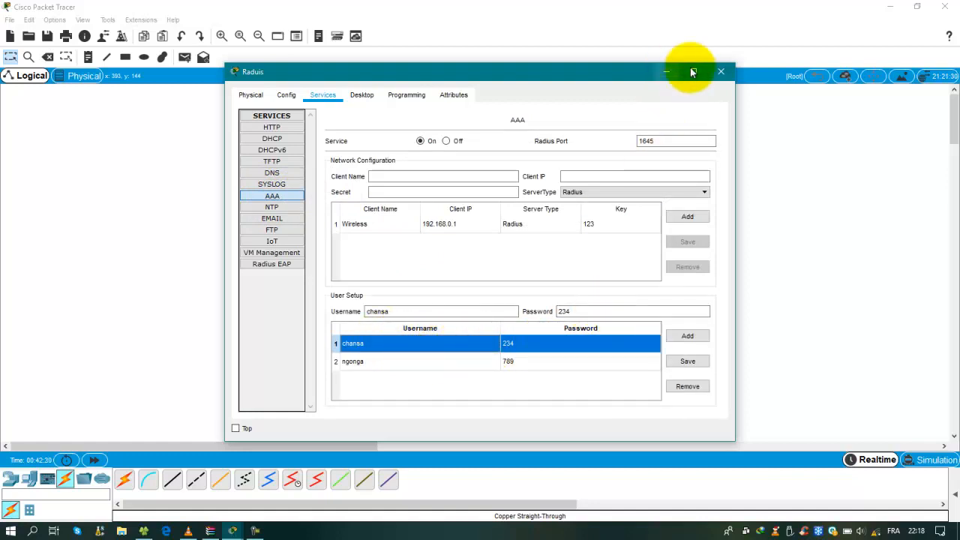
click(718, 72)
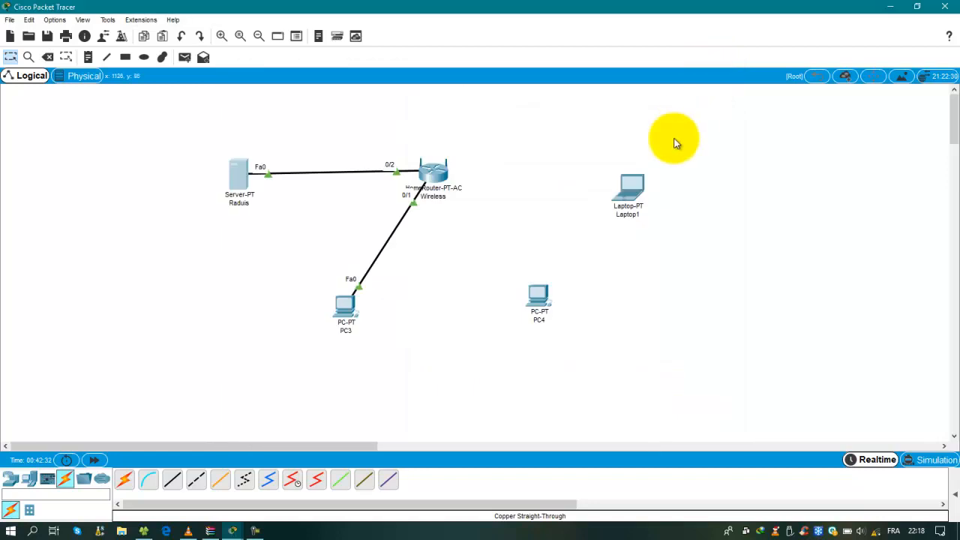
Enter the login password and save Laptop1's new WPA2-Enterprise profile
click(632, 187)
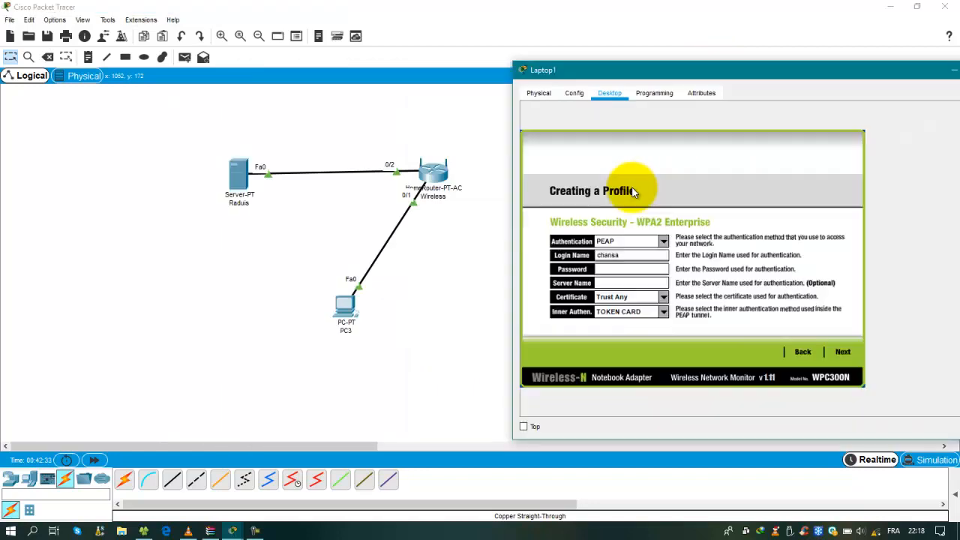
click(625, 268)
text(*)
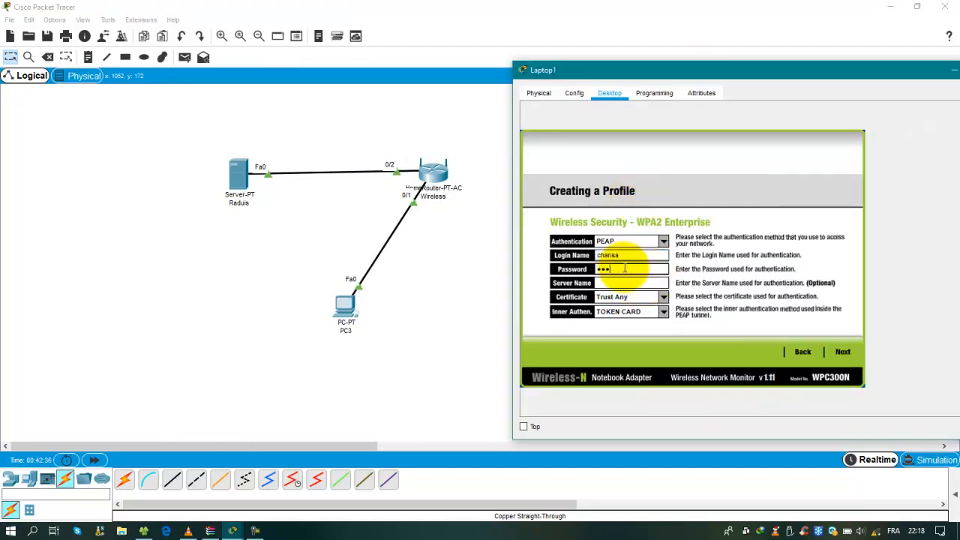
click(843, 352)
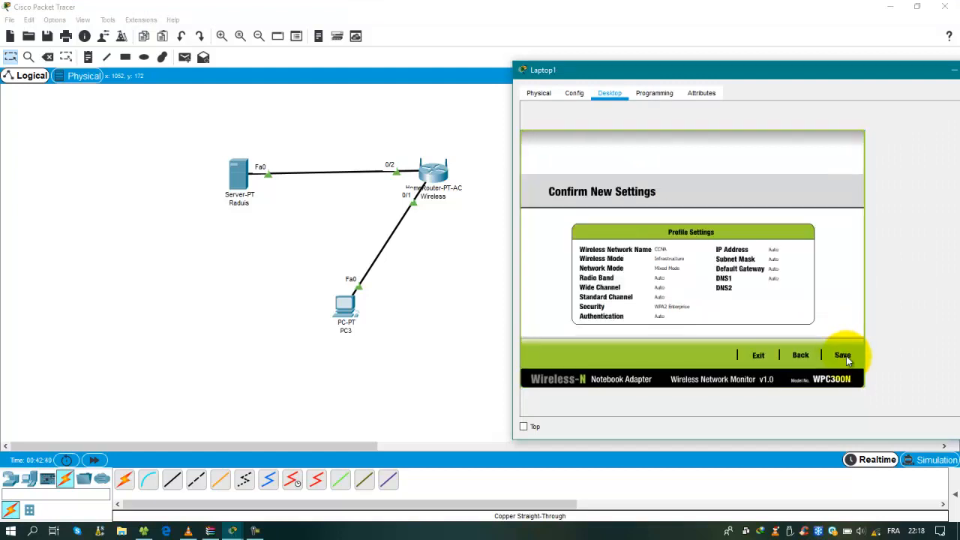
click(844, 356)
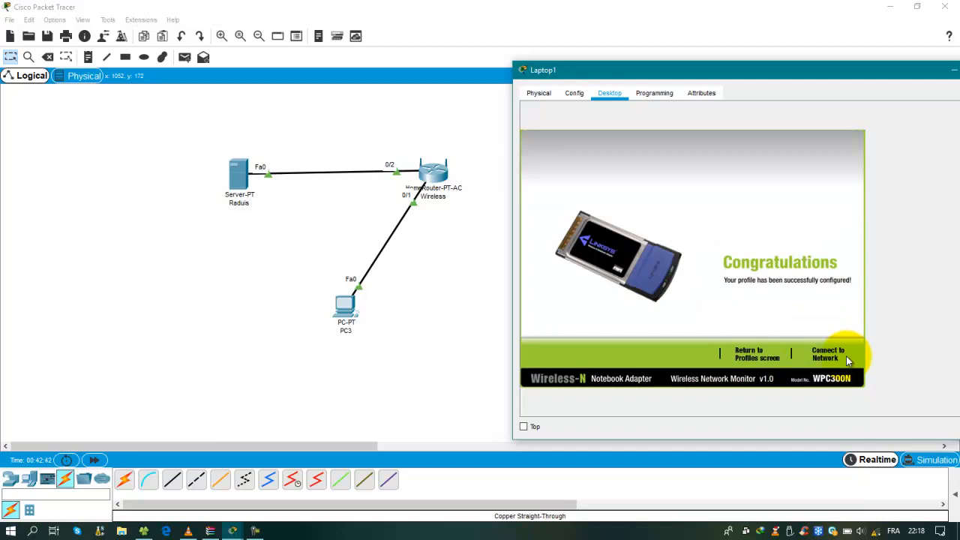
Bring Laptop1's wireless monitor back to the front and connect with the new profile
drag(776, 75, 752, 208)
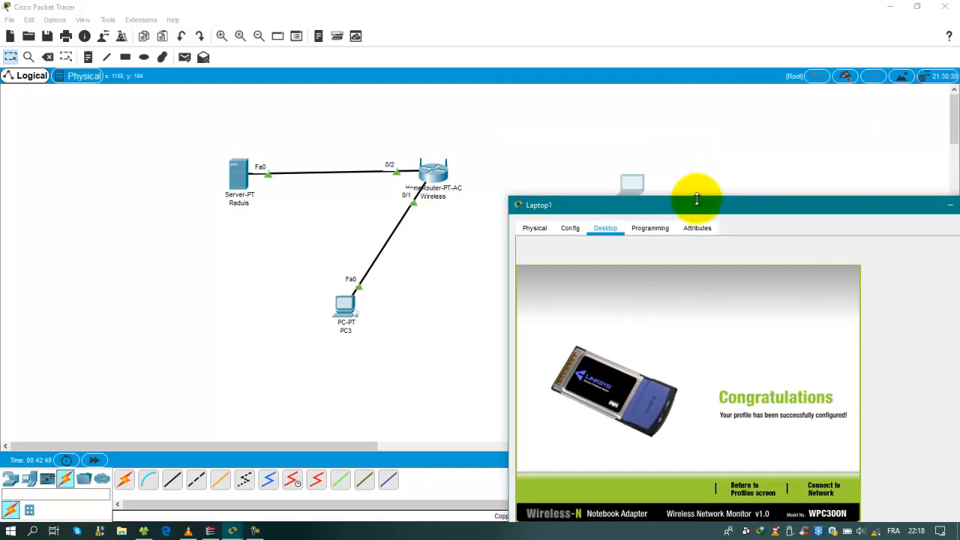
drag(697, 205, 721, 213)
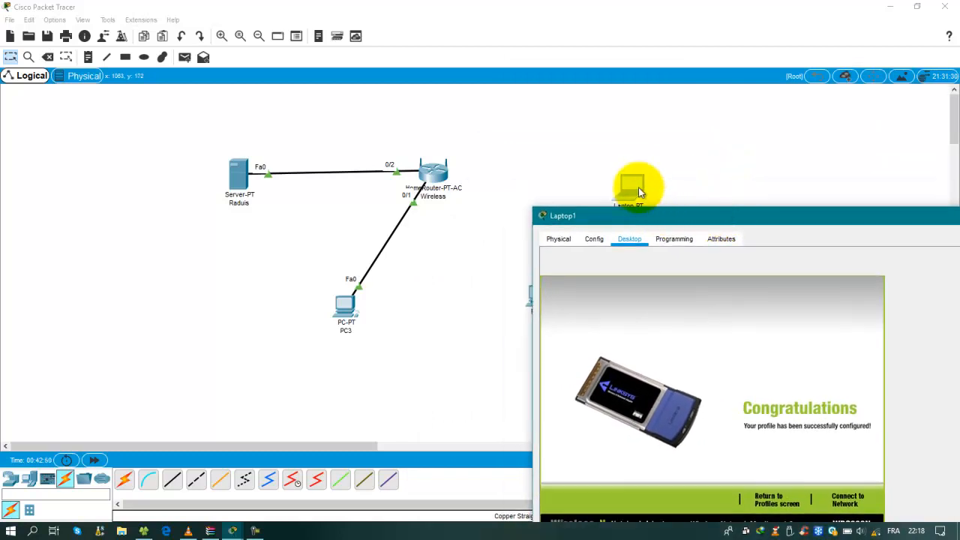
drag(639, 191, 615, 136)
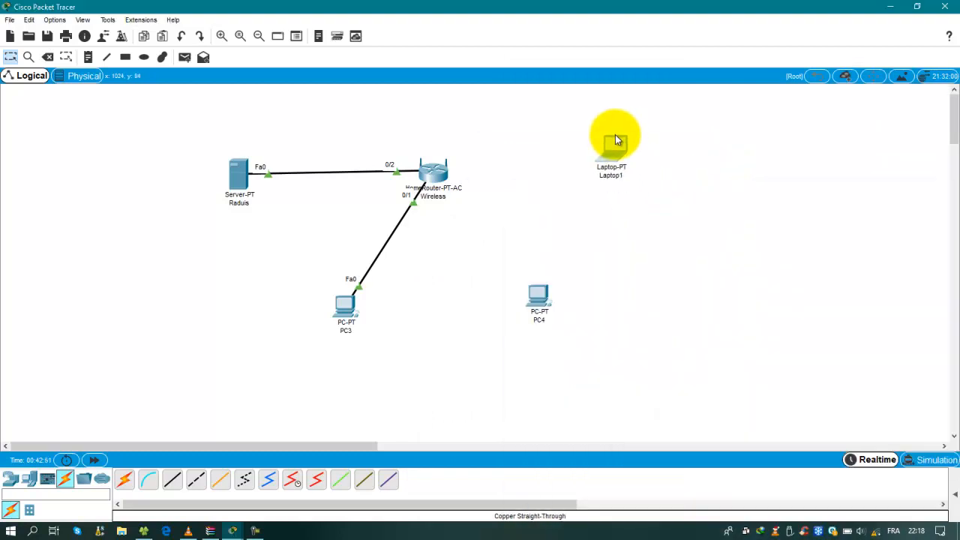
click(232, 531)
click(262, 492)
drag(760, 208, 856, 129)
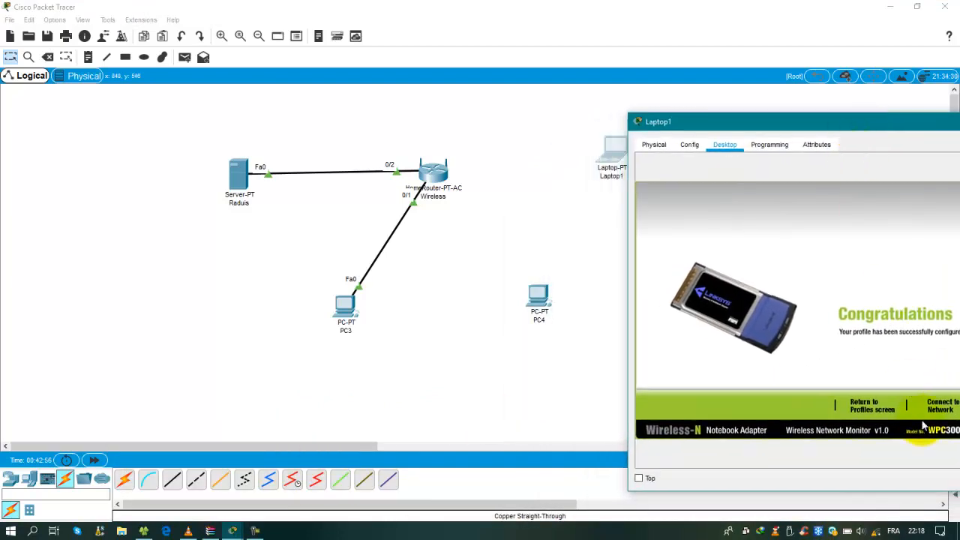
click(943, 409)
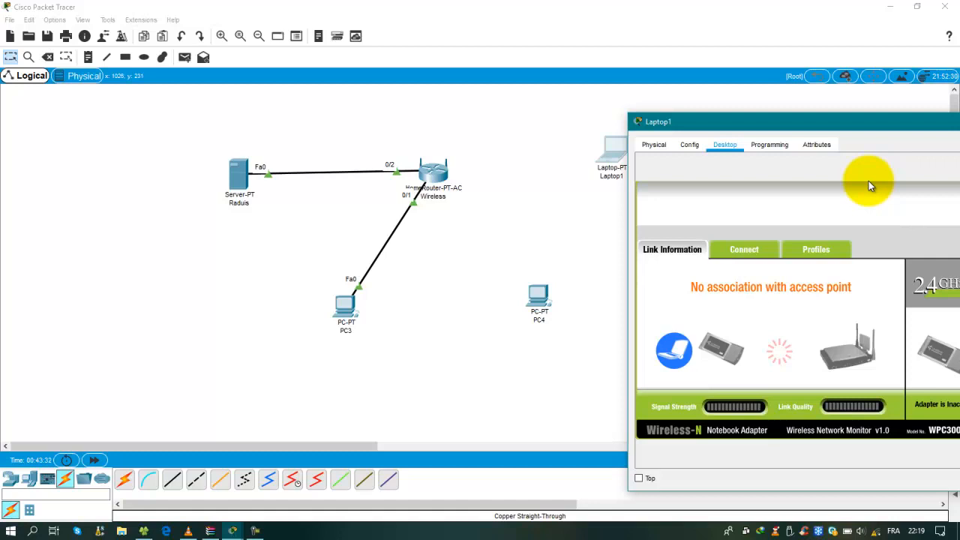
Close Laptop1's configuration window
double_click(833, 123)
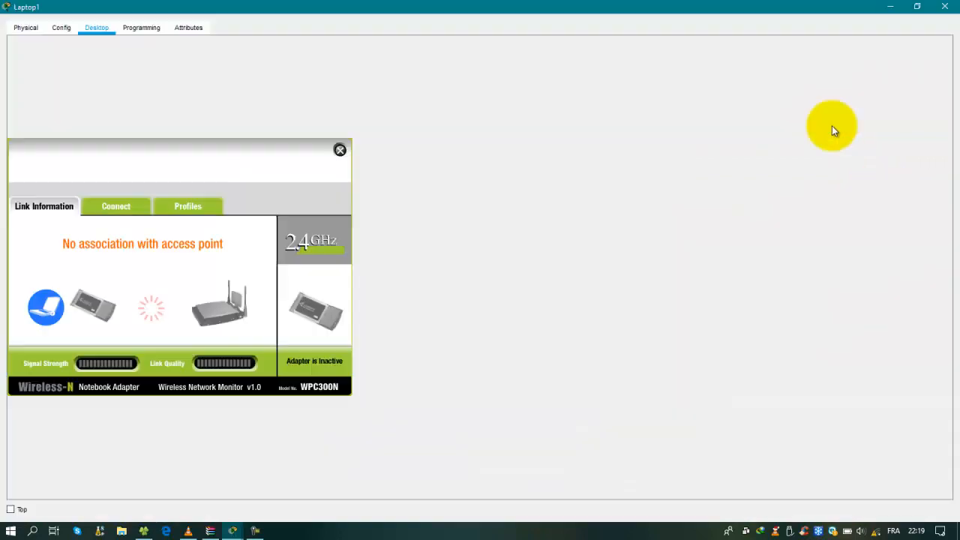
click(917, 6)
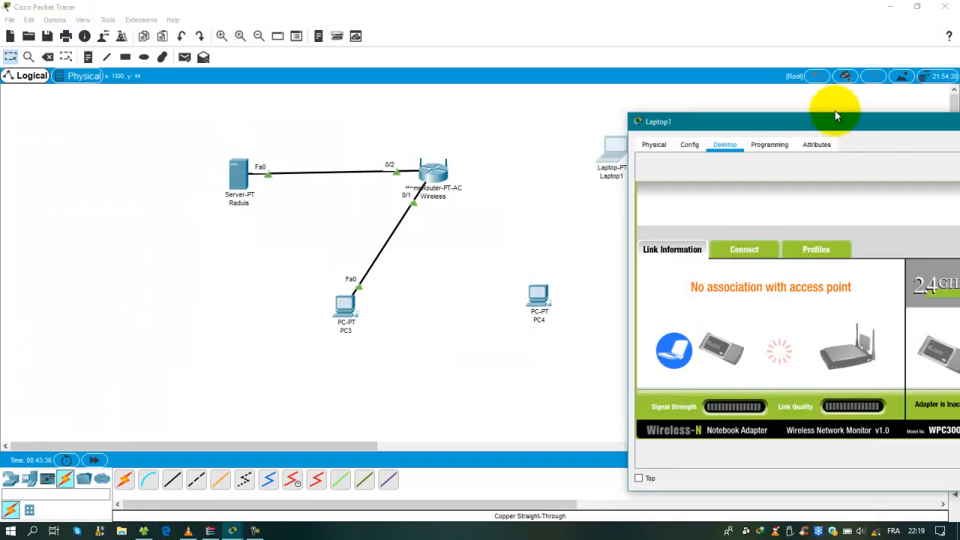
drag(795, 120, 786, 94)
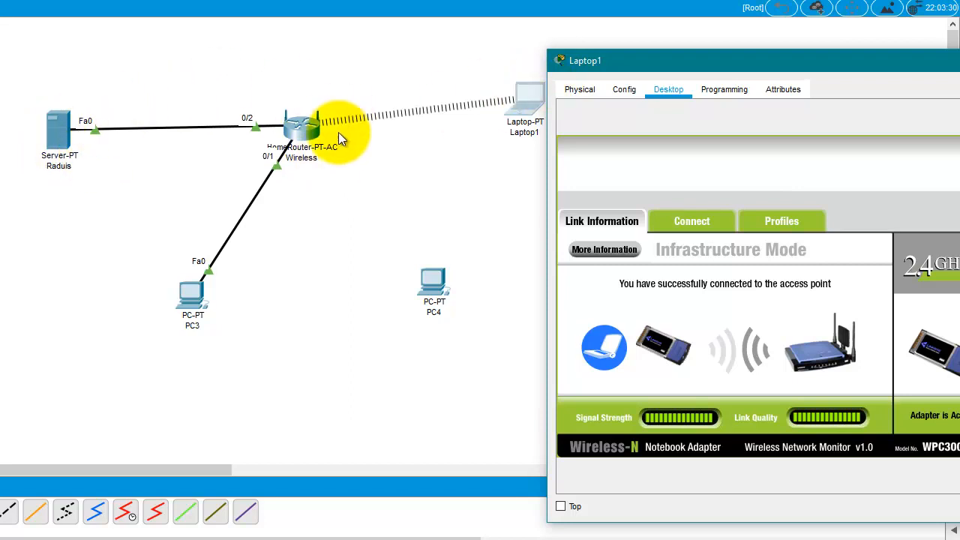
drag(793, 45, 489, 66)
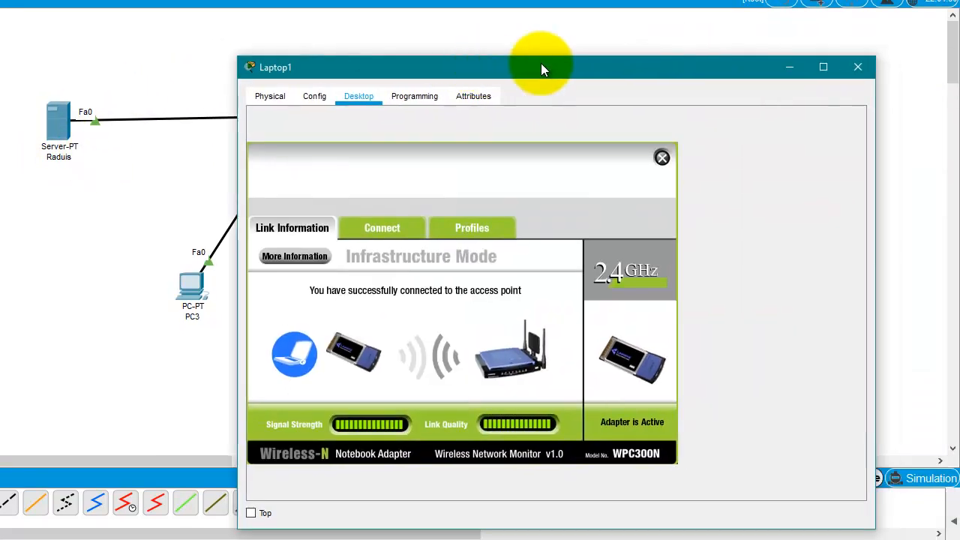
click(857, 67)
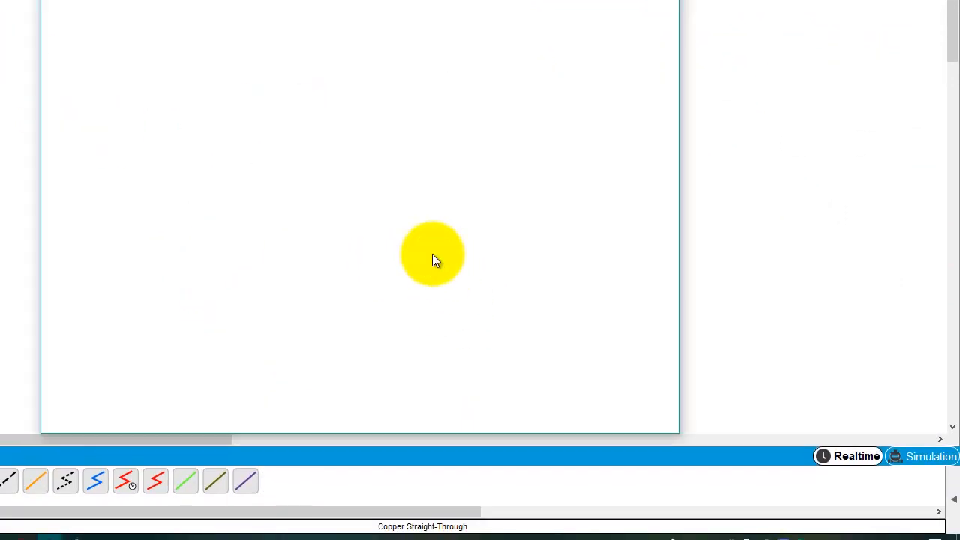
Create a new wireless profile named DD in PC4's PC Wireless client
click(433, 254)
click(111, 220)
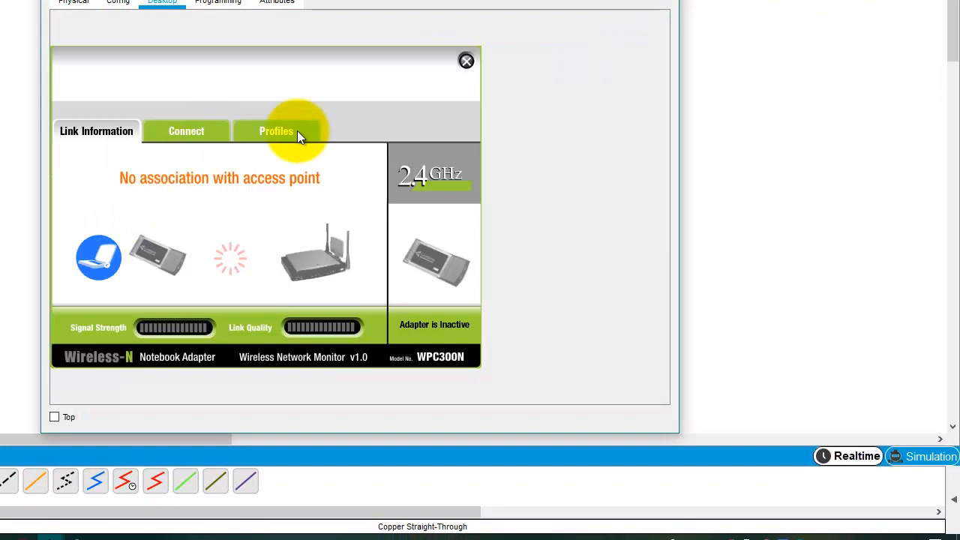
click(277, 132)
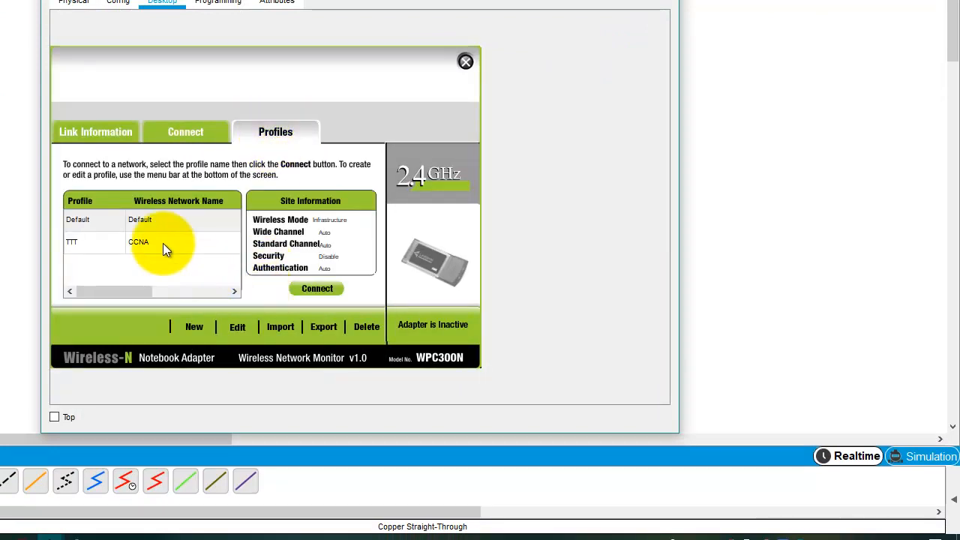
click(196, 328)
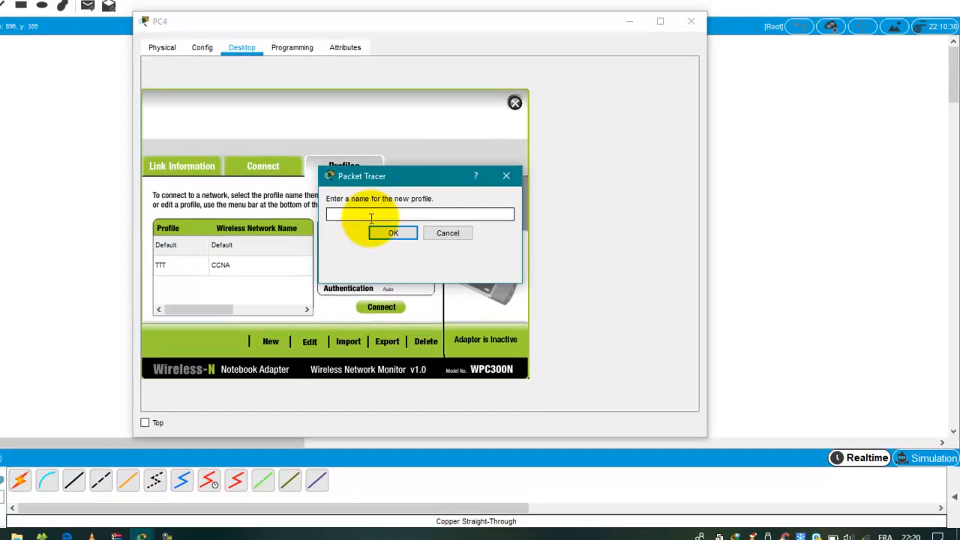
text(DD)
click(456, 261)
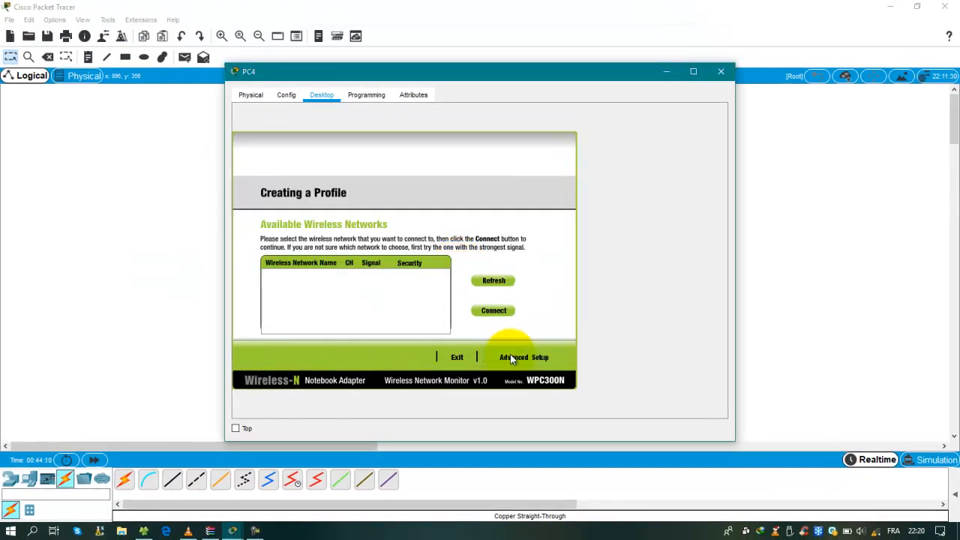
Set up the DD profile manually for SSID CCNA, infrastructure, DHCP and WPA2-Enterprise security
click(510, 358)
click(391, 321)
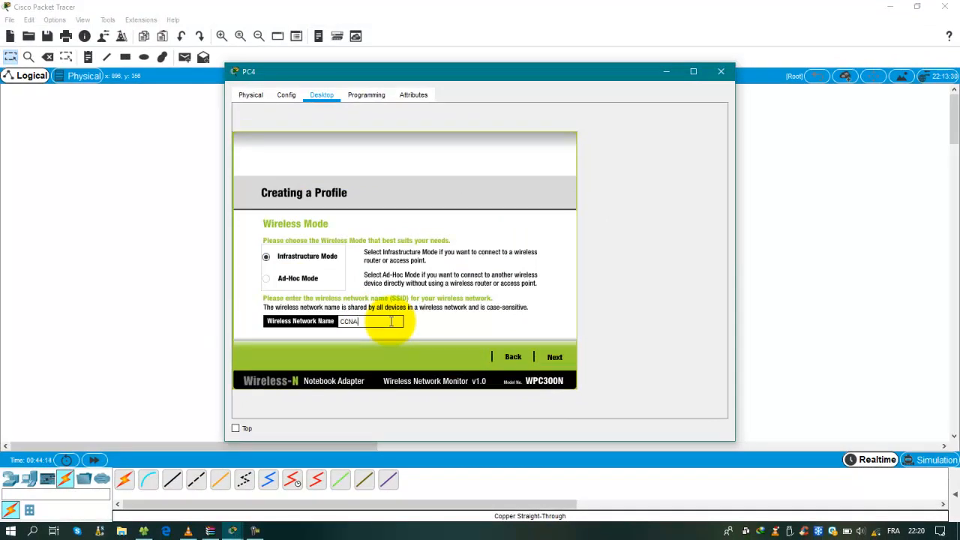
click(554, 357)
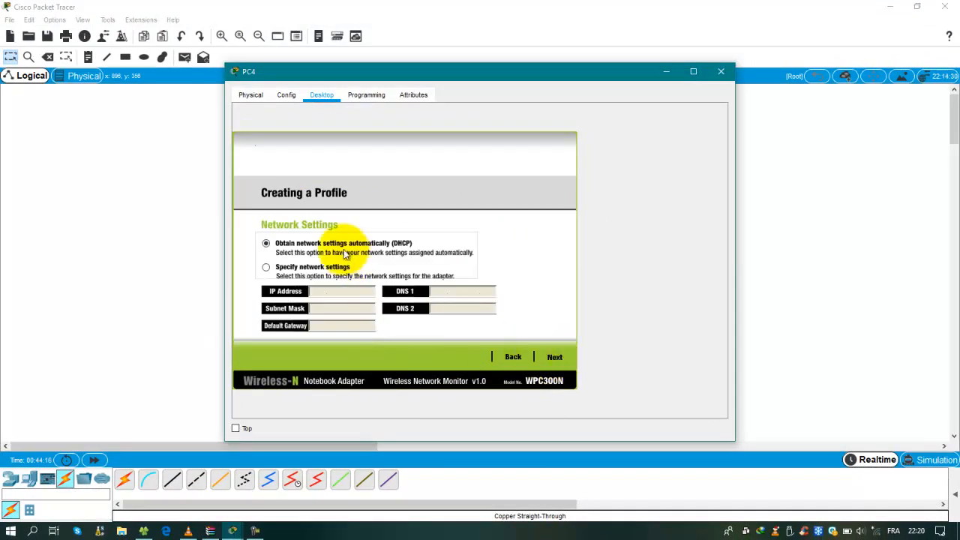
click(557, 358)
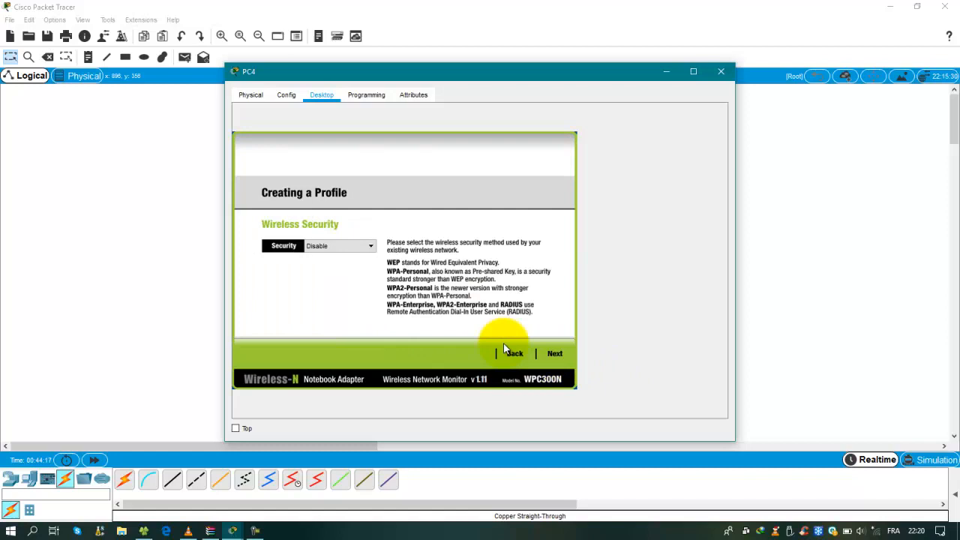
click(371, 247)
click(346, 301)
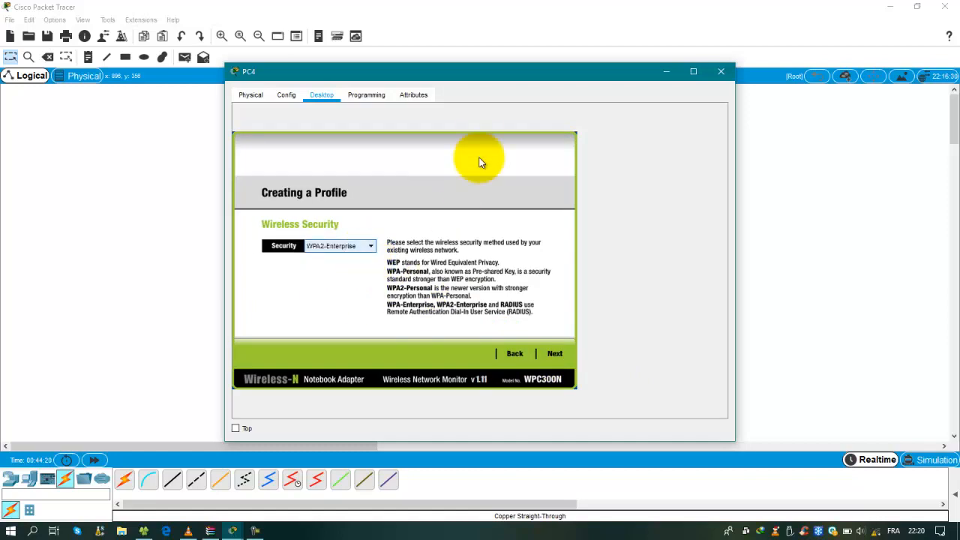
Enter the PEAP login name and password and save PC4's profile
drag(577, 75, 711, 89)
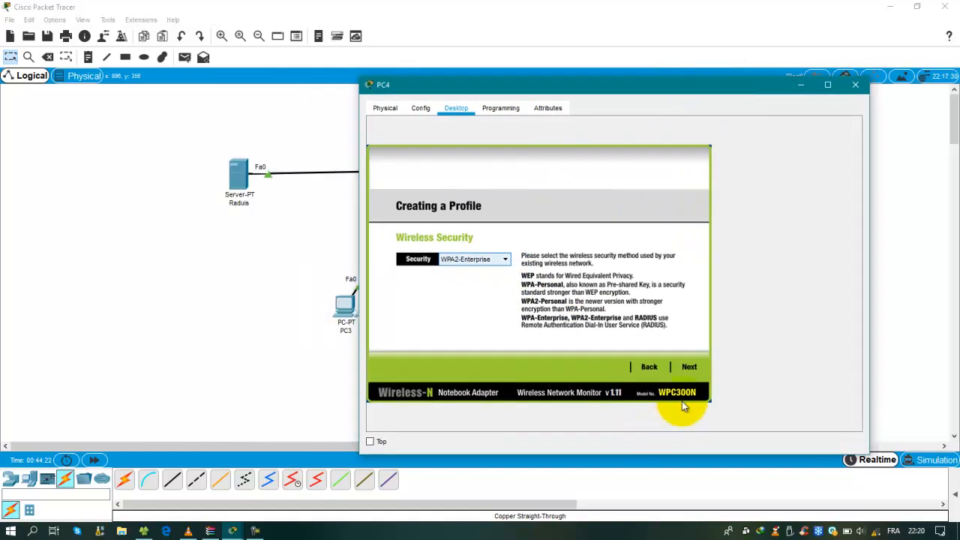
click(689, 367)
click(464, 275)
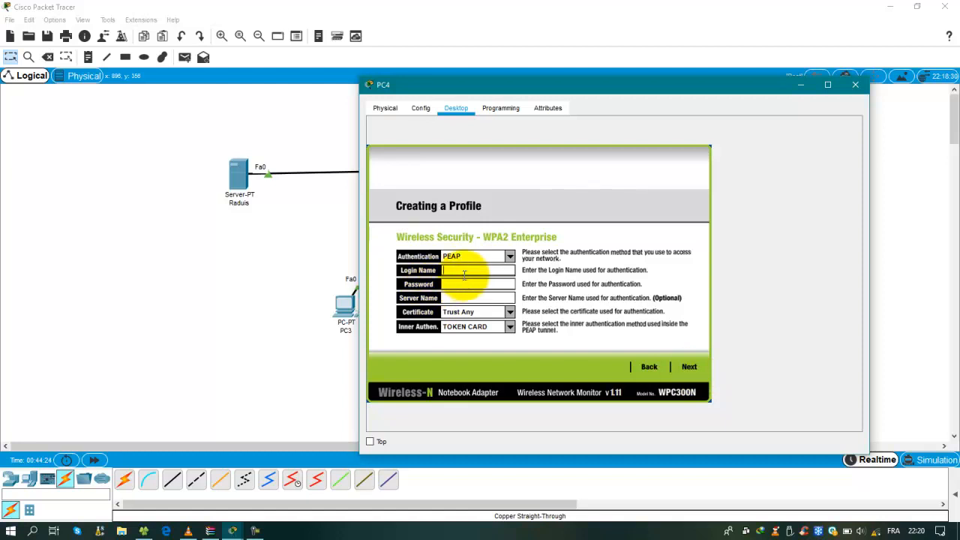
text(ngonga)
click(462, 284)
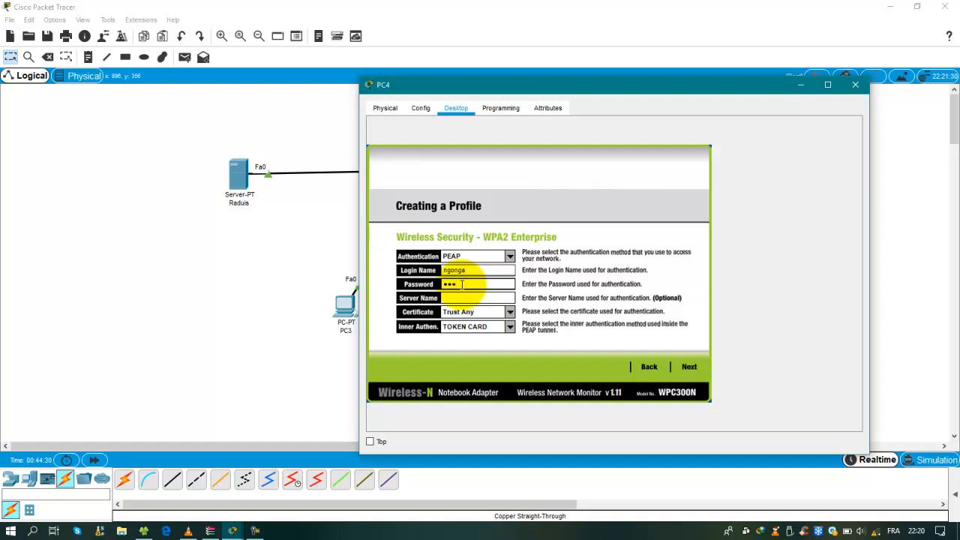
click(685, 367)
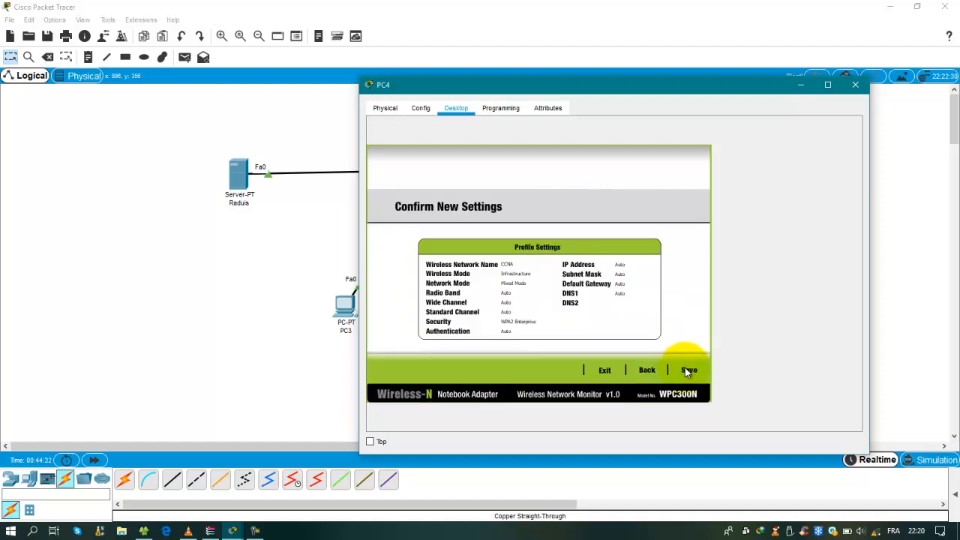
click(685, 368)
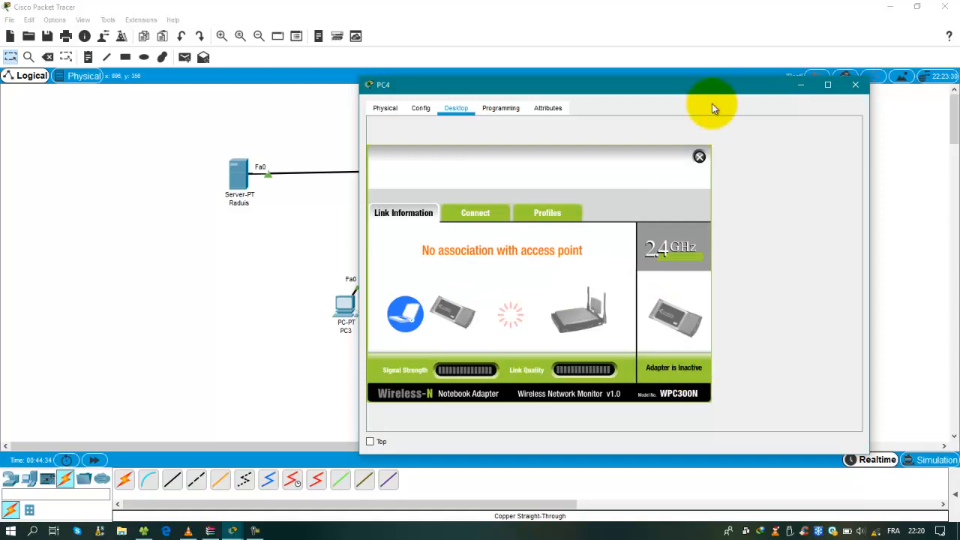
drag(718, 90, 708, 185)
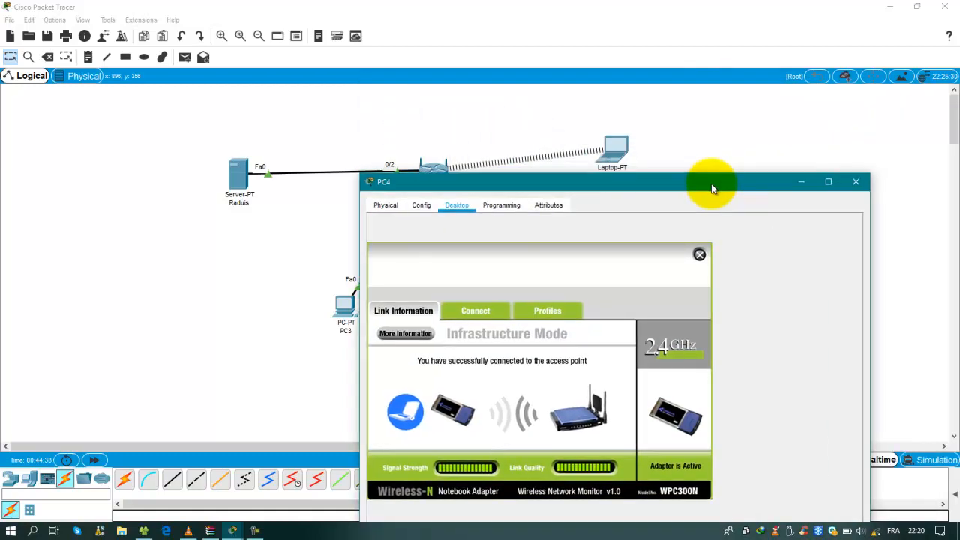
Close PC4's window and tidy the devices, moving PC3 closer to the router
click(852, 183)
drag(778, 124, 132, 372)
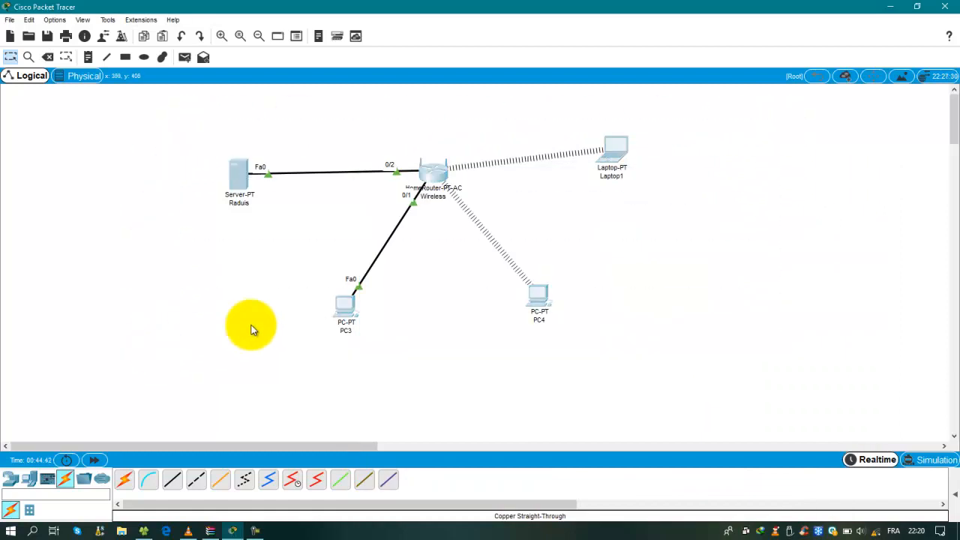
drag(539, 198, 532, 273)
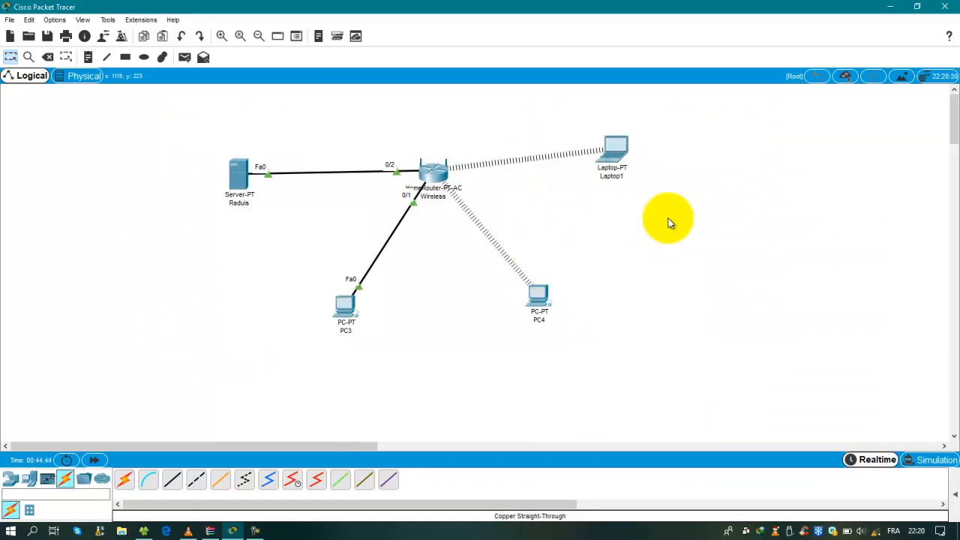
mouse_move(86, 138)
mouse_down()
mouse_move(491, 138)
mouse_move(729, 297)
mouse_move(743, 352)
mouse_up()
drag(660, 237, 661, 331)
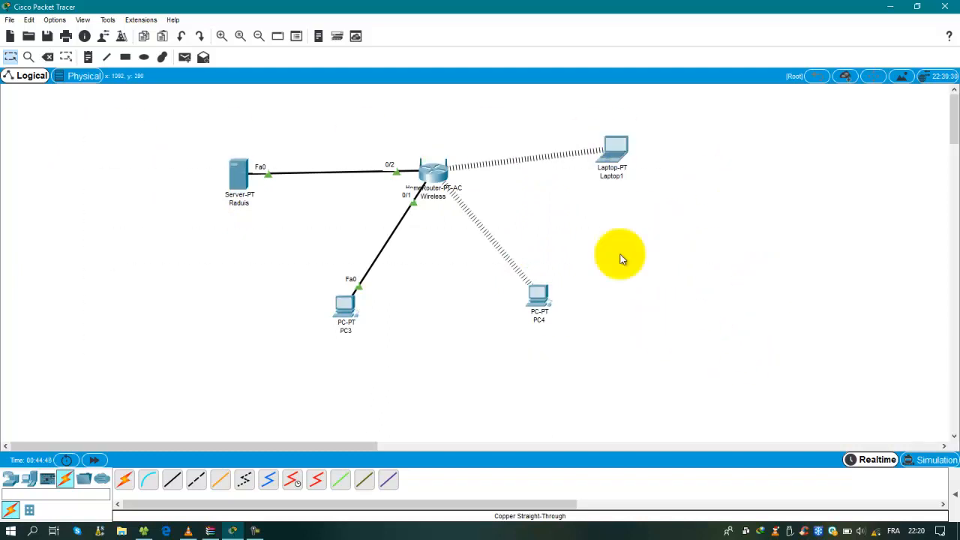
drag(295, 293, 303, 269)
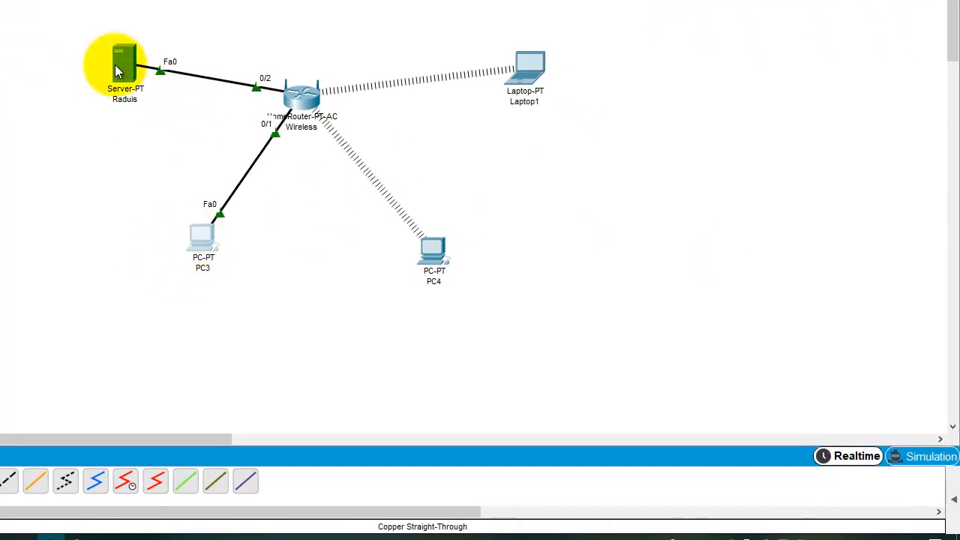
Stop the screen recording
mouse_move(116, 71)
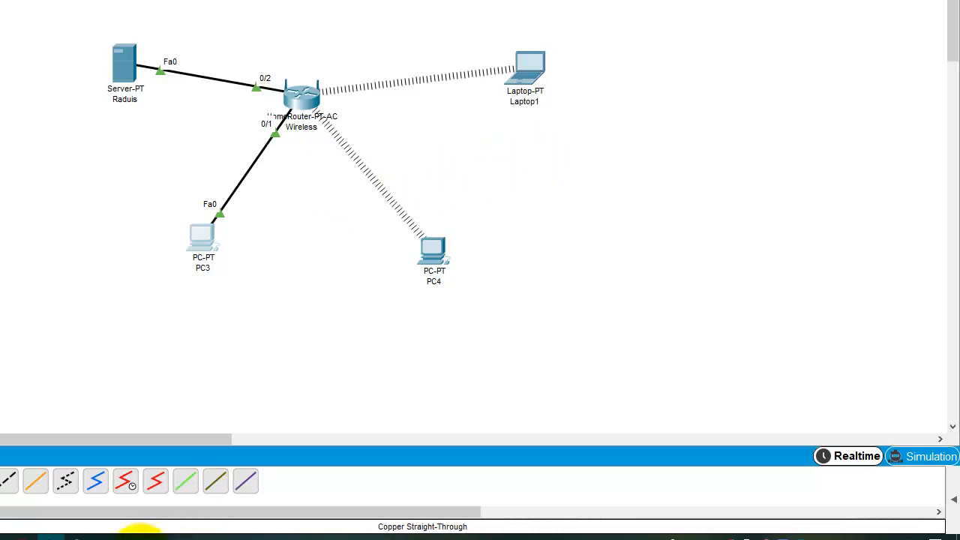
mouse_move(90, 534)
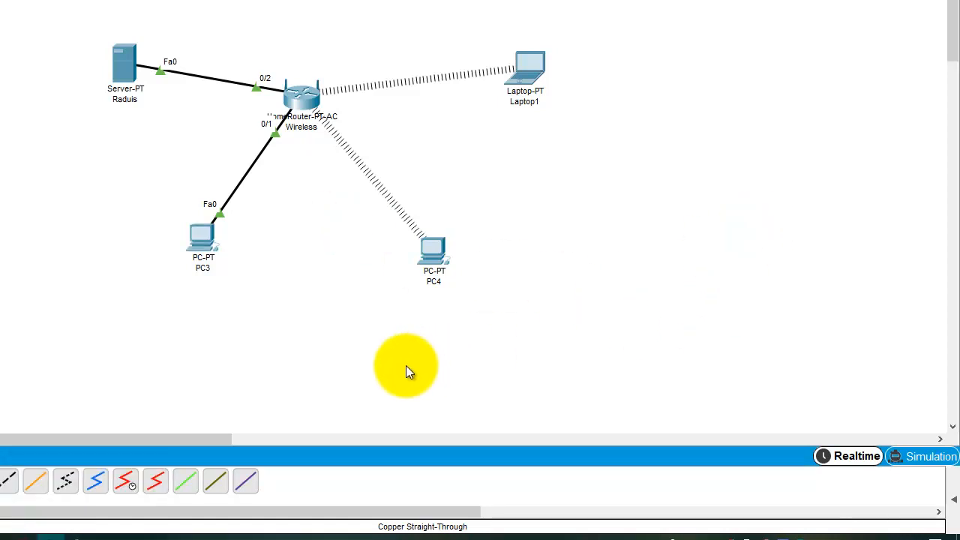
click(82, 538)
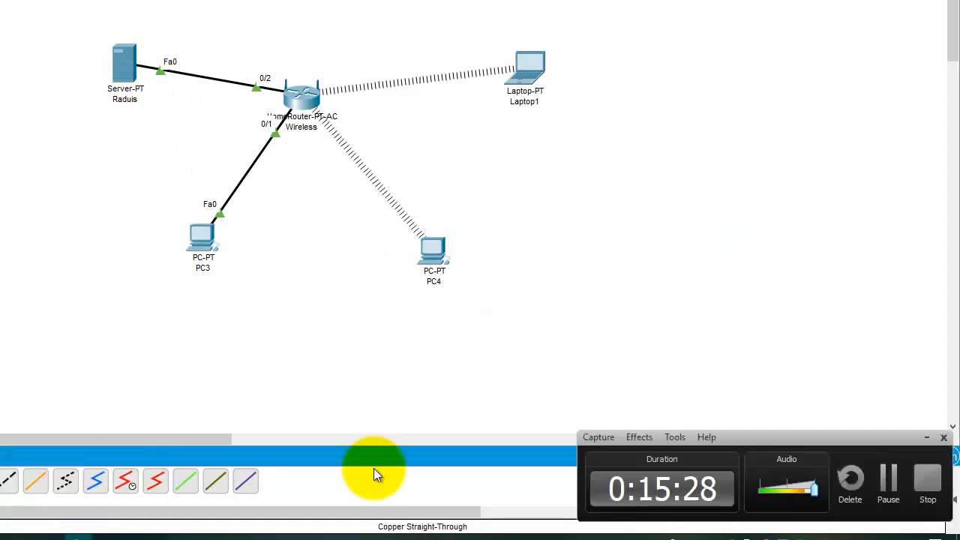
click(927, 480)
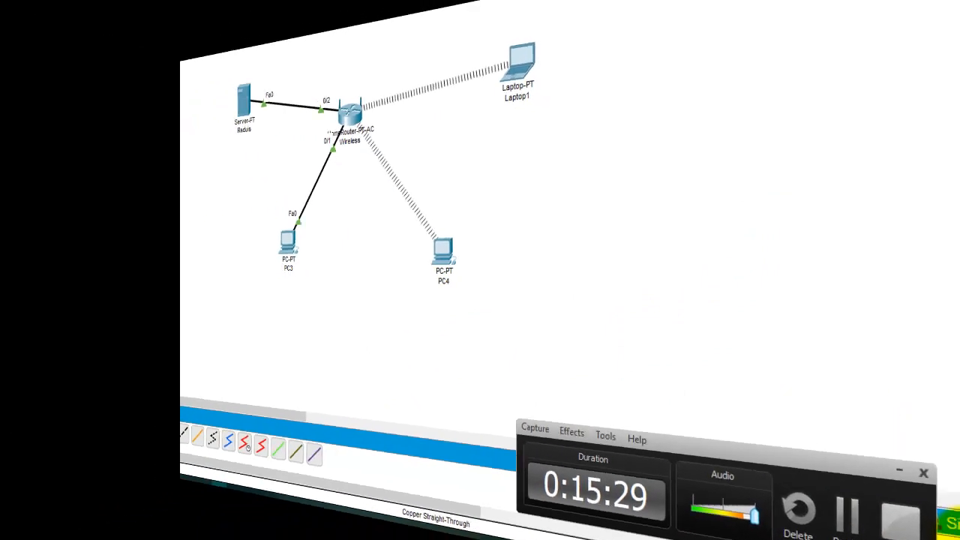